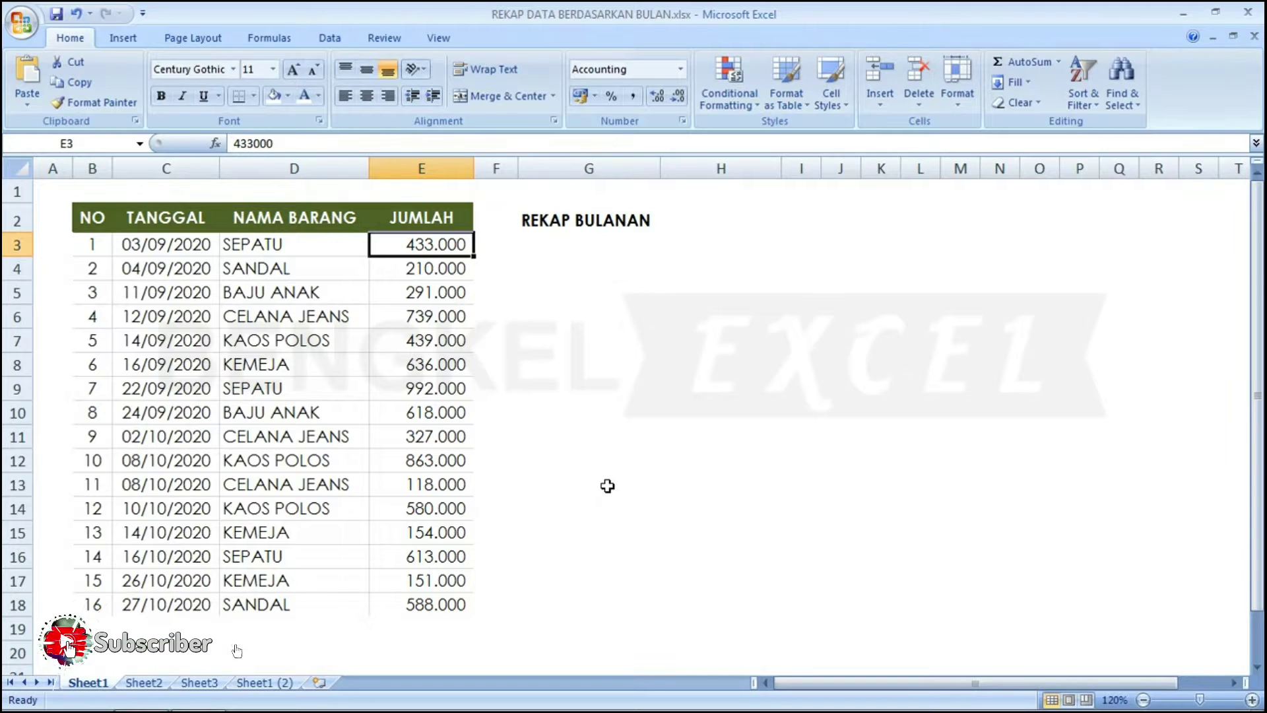
Examine the first rows of the sales table's date, item and amount columns and the empty monthly recap area.
key(Left)
key(Left)
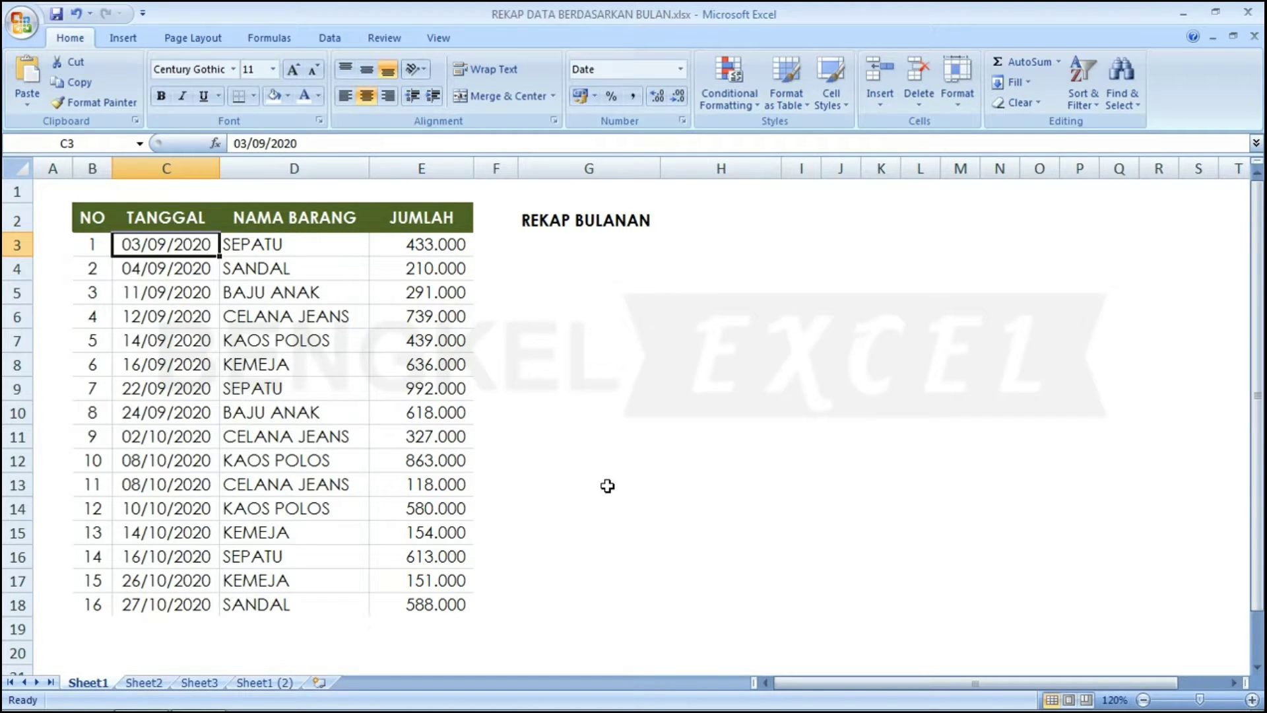
key(Down)
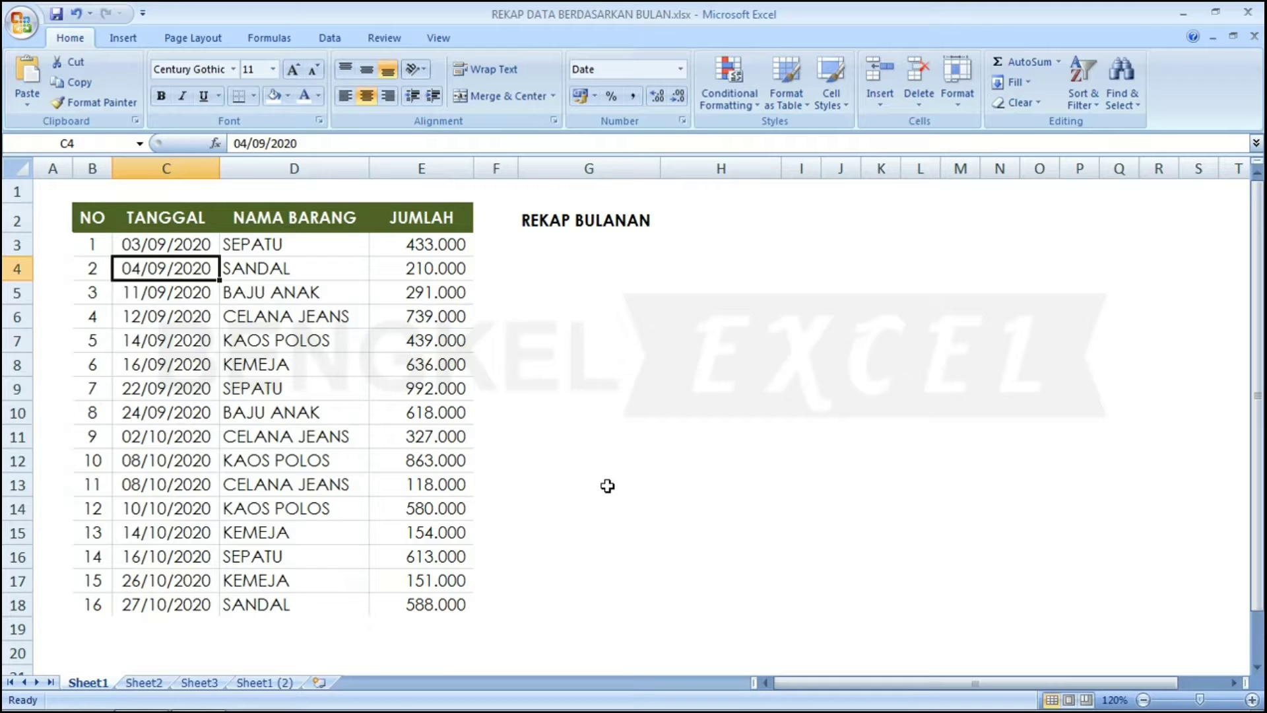
key(Up)
key(Right)
key(Right)
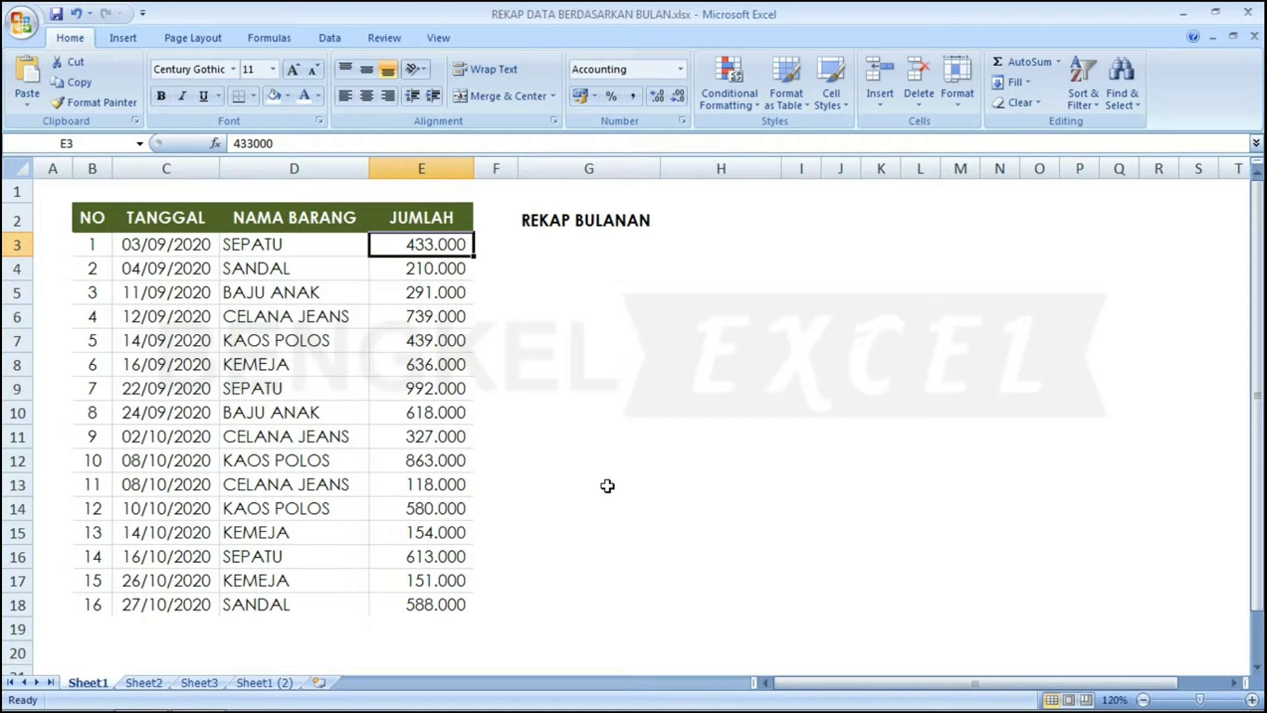
key(Right)
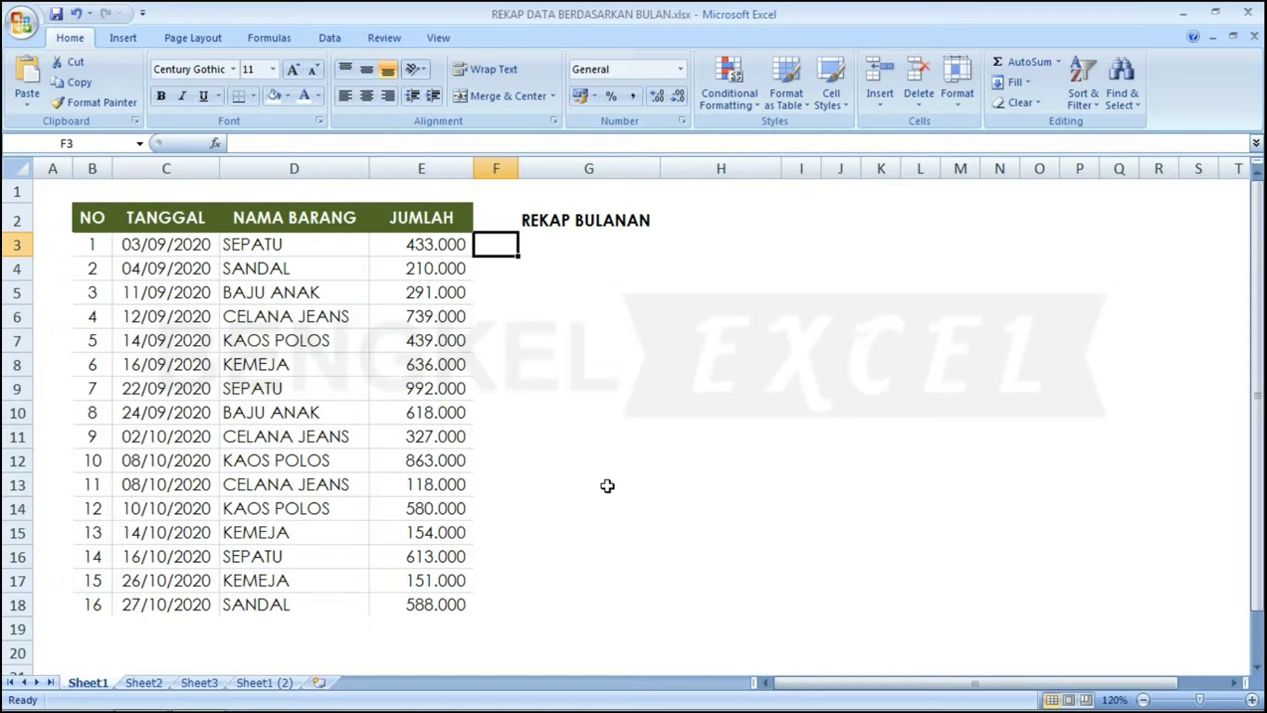
key(Right)
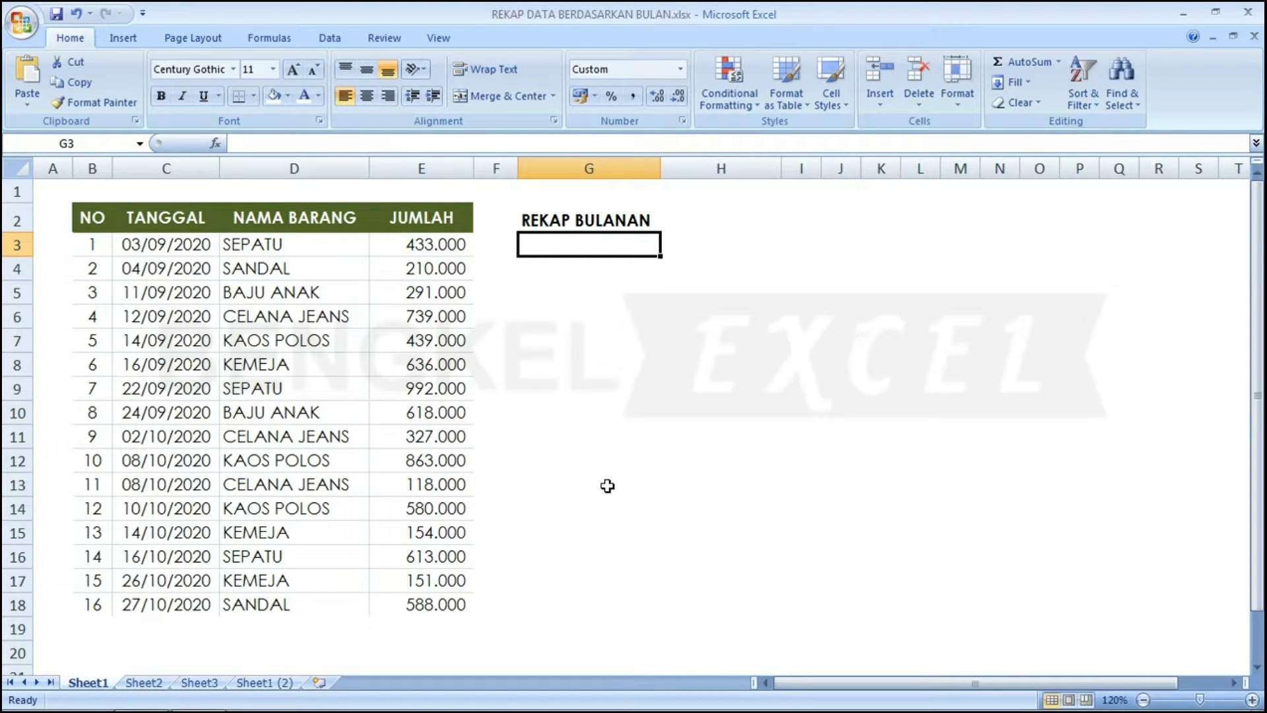
key(Left)
key(Left)
key(Left)
key(Left)
key(Right)
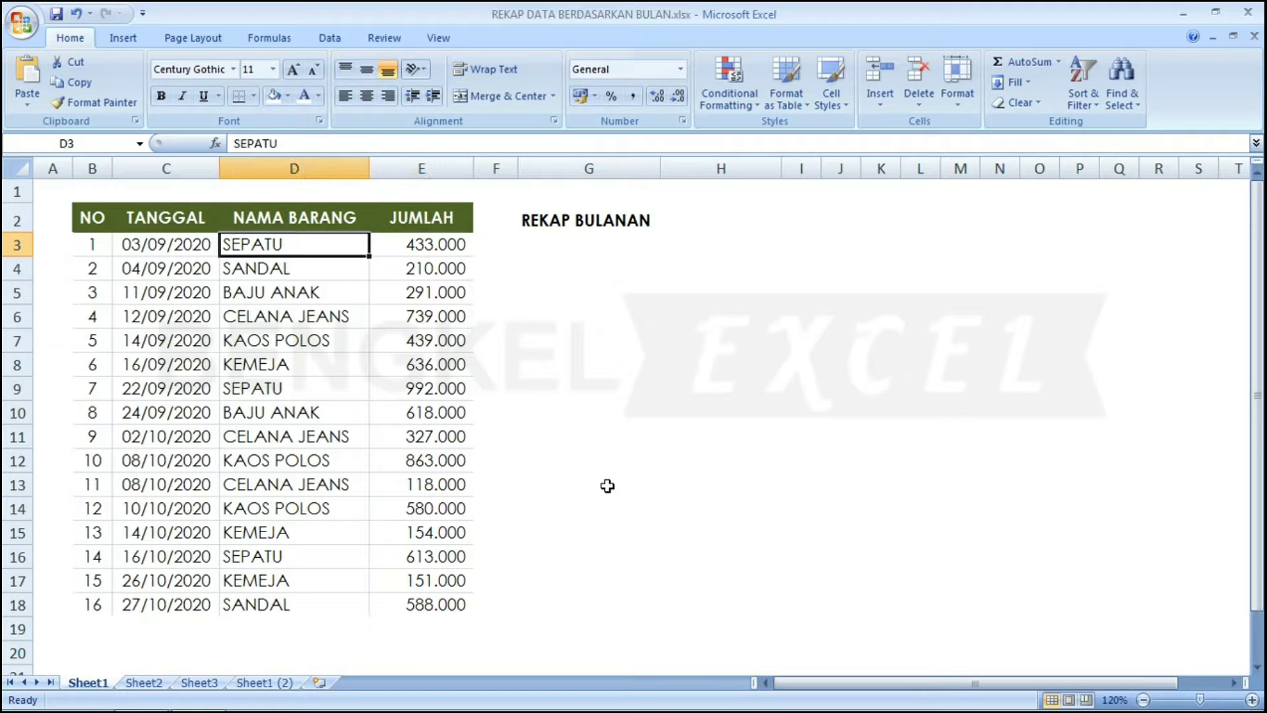
key(Right)
key(Right)
key(Right)
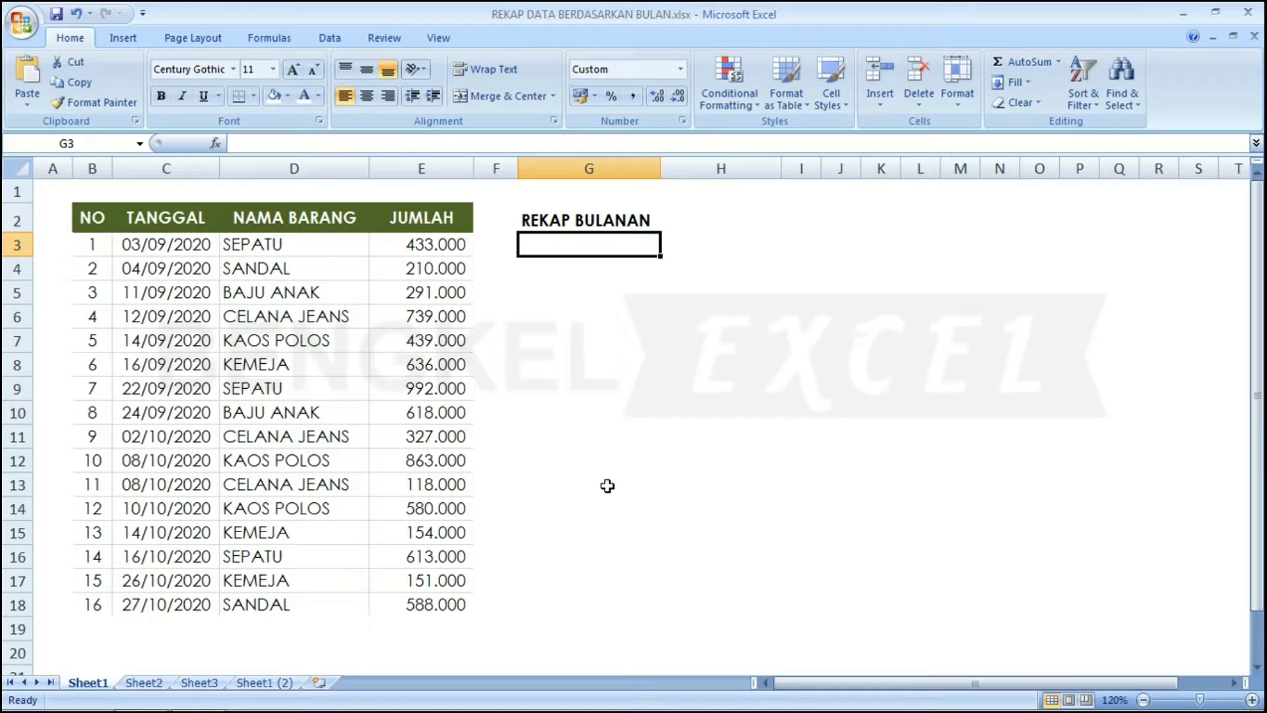
Enter the date 01/09/2020 in cell G3, directly below the REKAP BULANAN heading.
key(Down)
key(Up)
text(0)
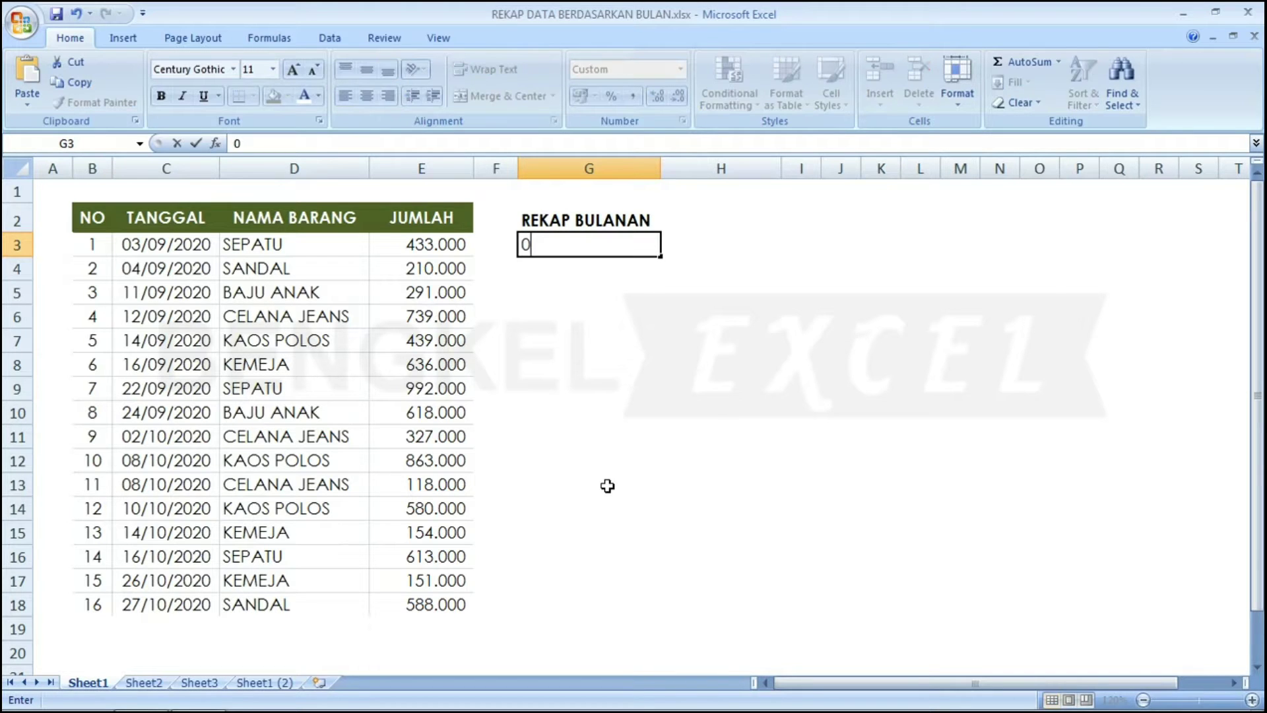
text(1/09/20)
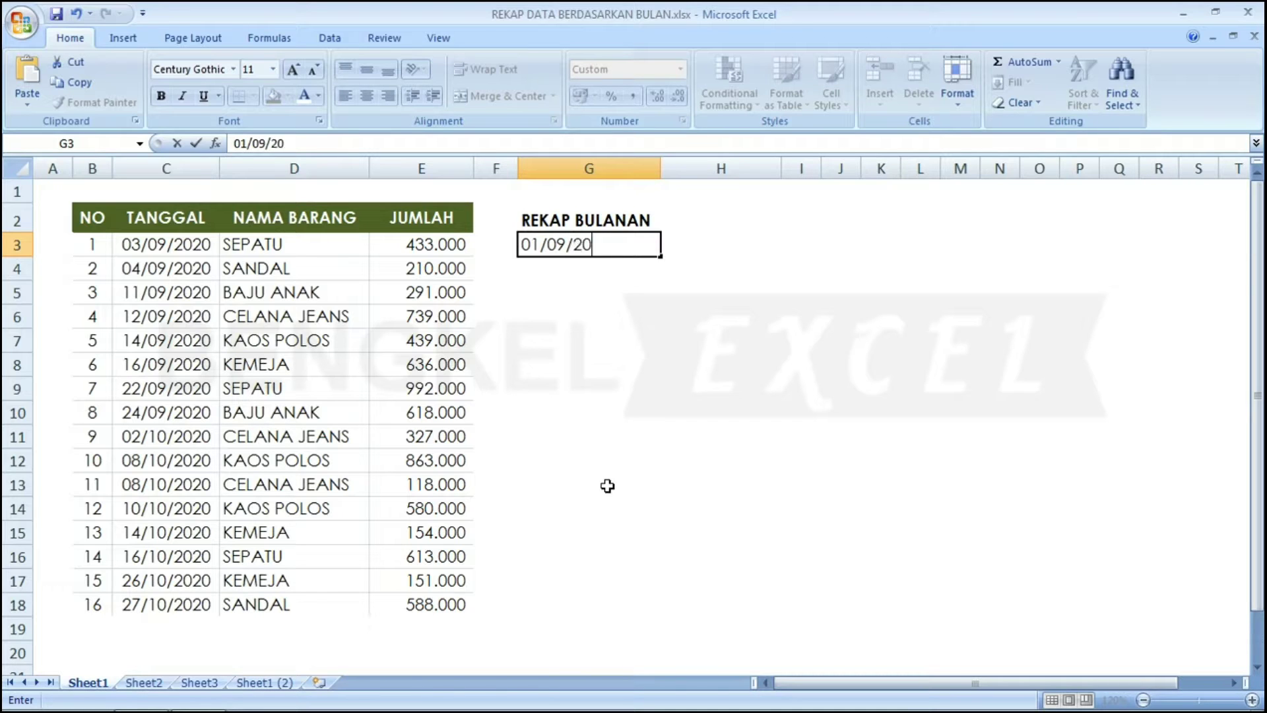
key(Return)
key(Up)
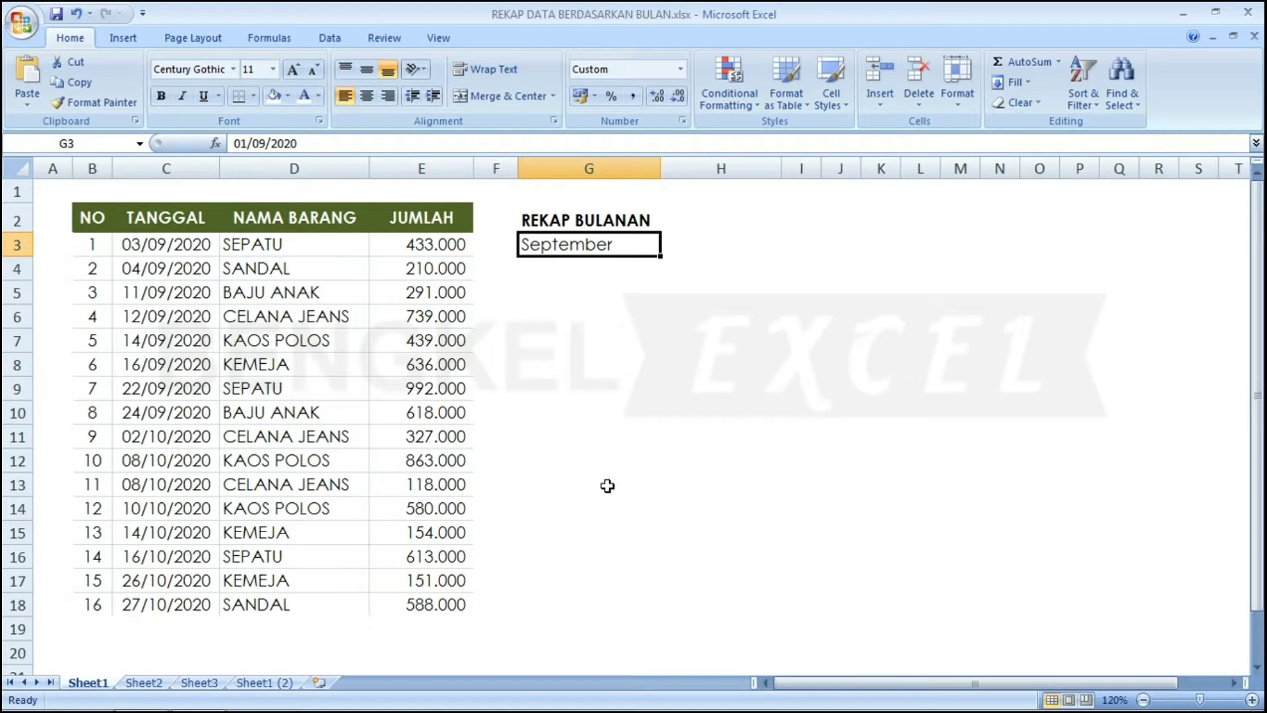
Apply the Short Date number format to cells G3:G4.
key(shift+Down)
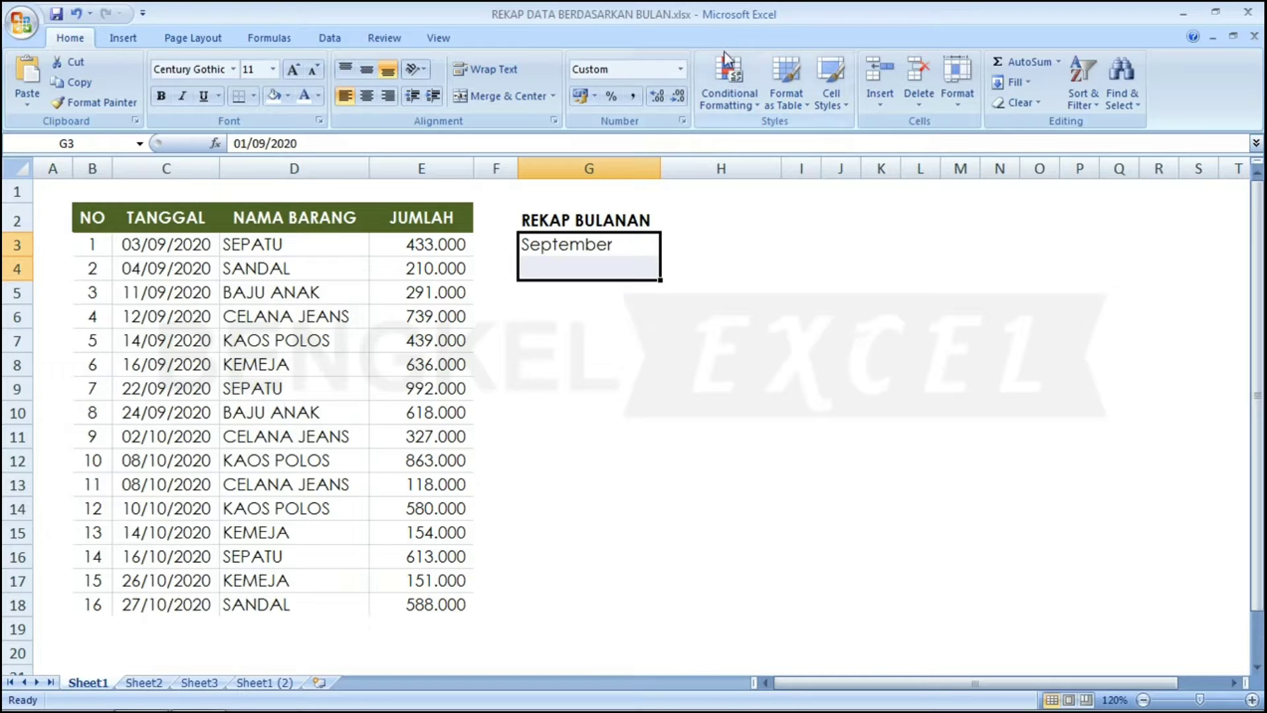
click(681, 69)
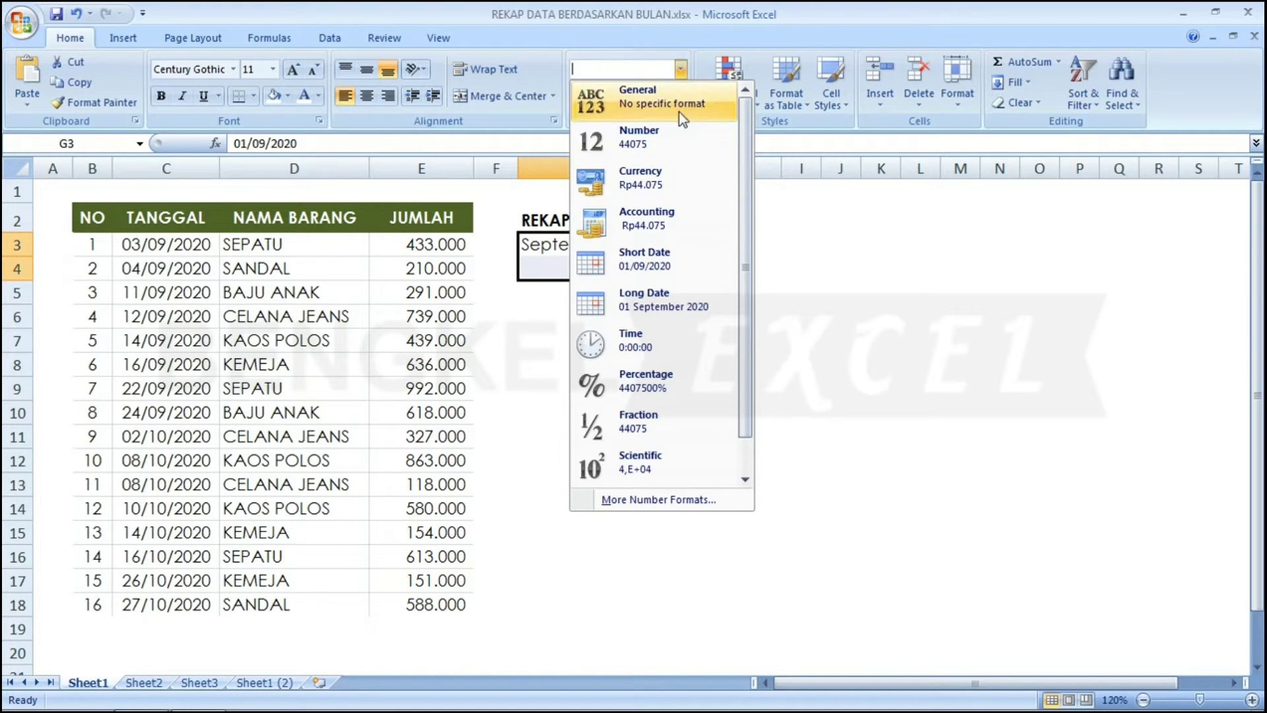
click(659, 275)
Enter the date 01/10/2020 in cell G4 as the second month of the recap.
click(578, 262)
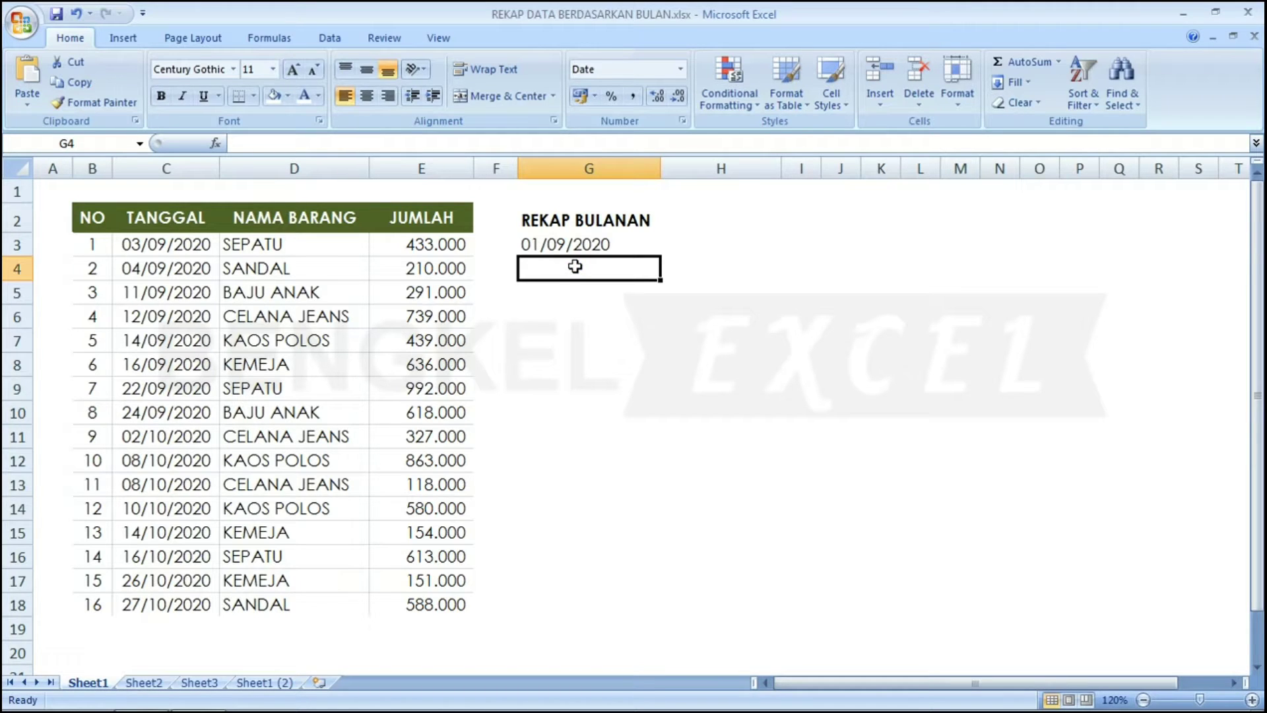
text(0)
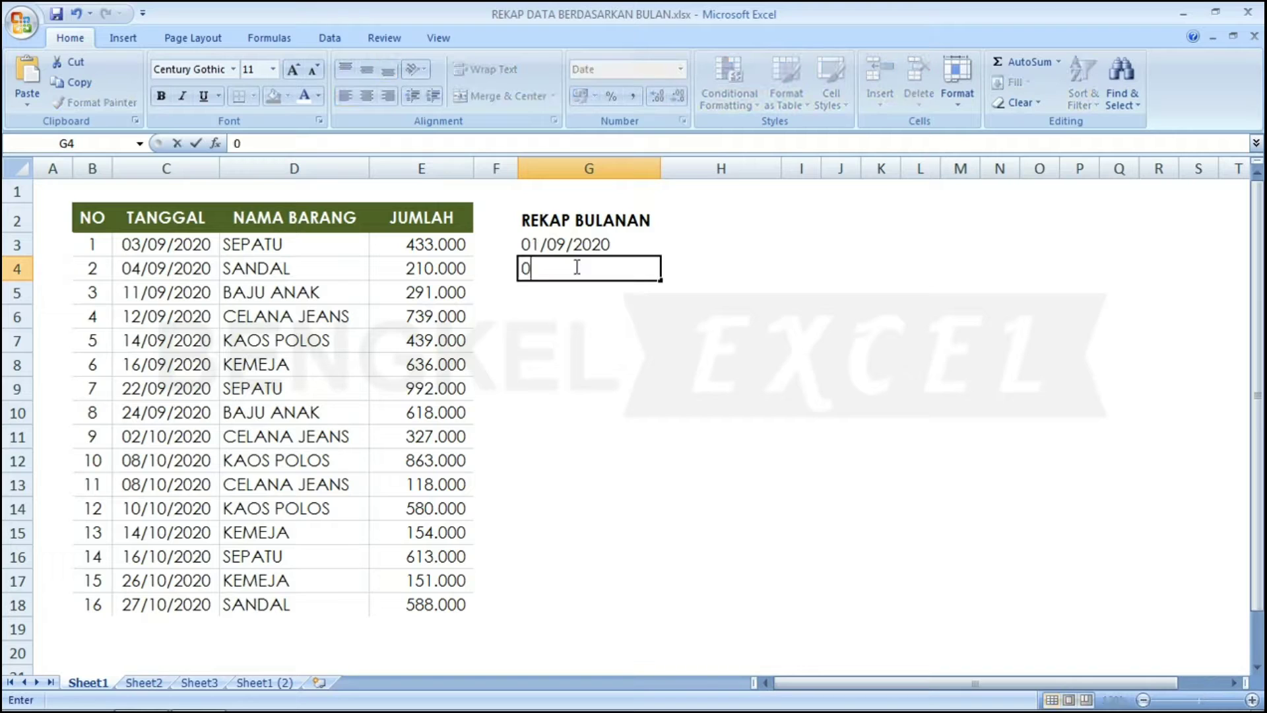
text(1/10/2020)
key(Return)
click(575, 267)
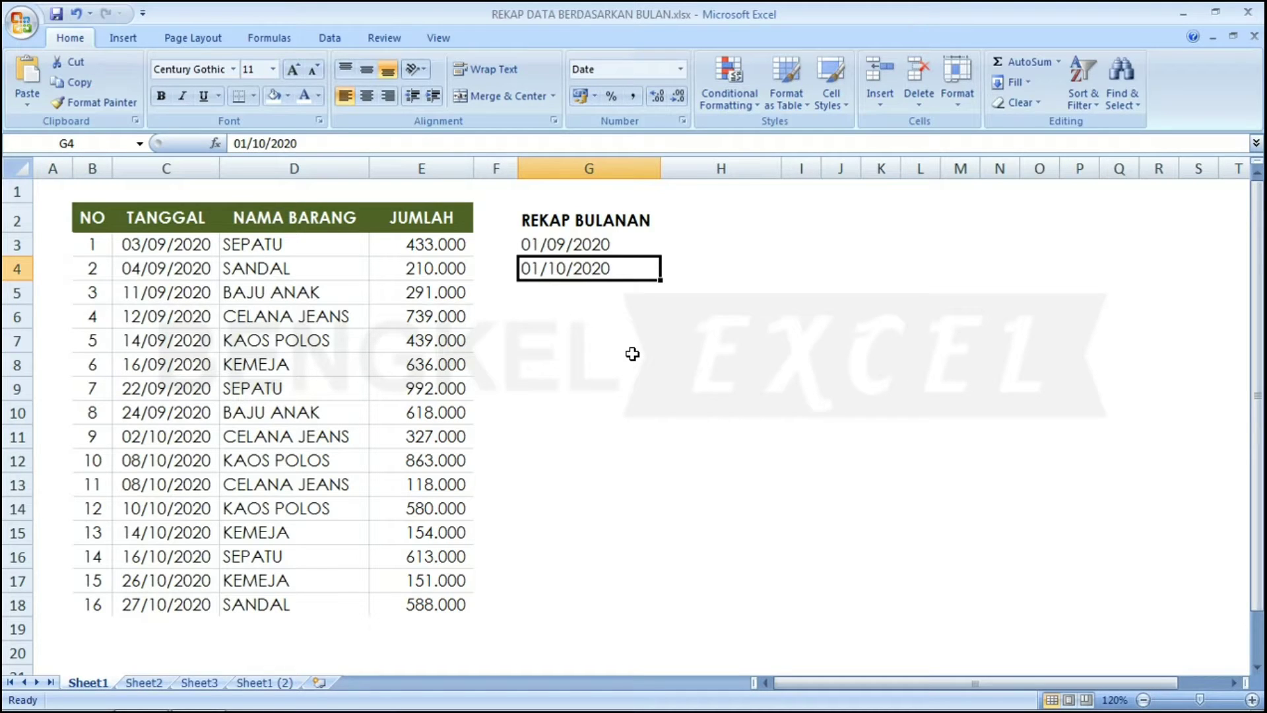
Apply the custom number format MMMM to the recap dates in G3:G4 to display full month names.
key(Up)
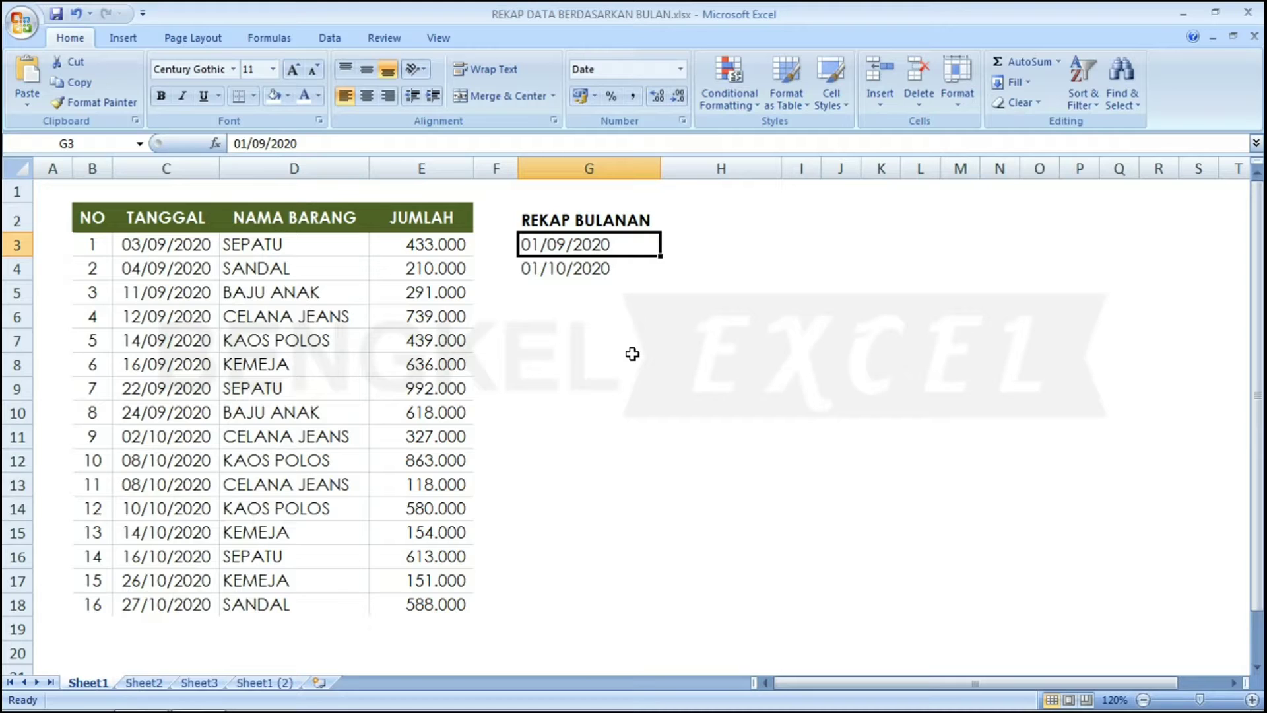
key(shift+Down)
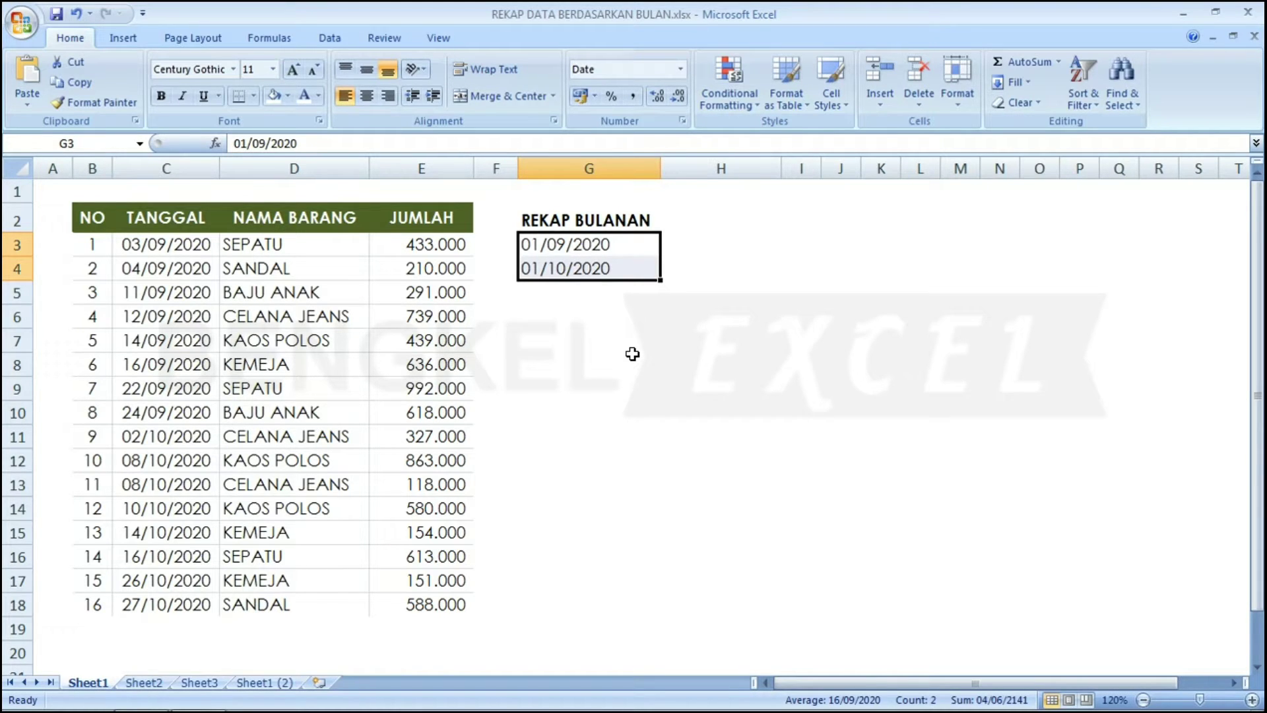
right_click(605, 272)
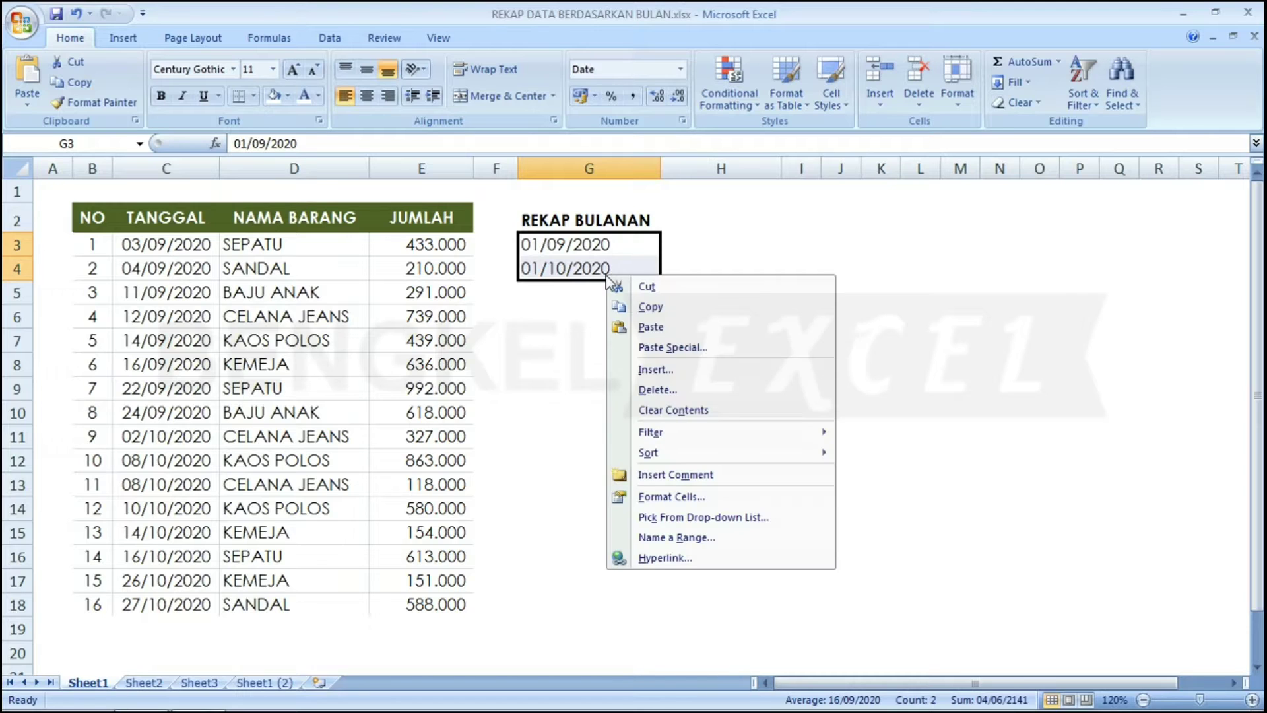
click(653, 496)
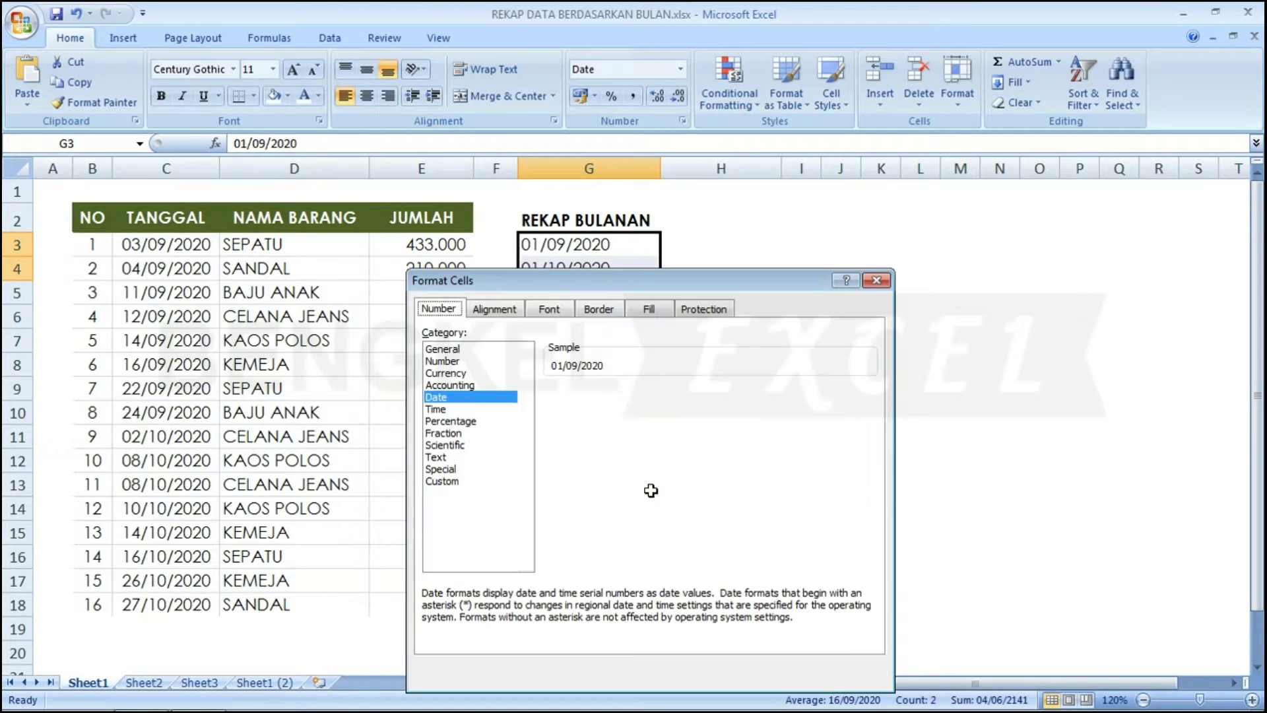
click(453, 483)
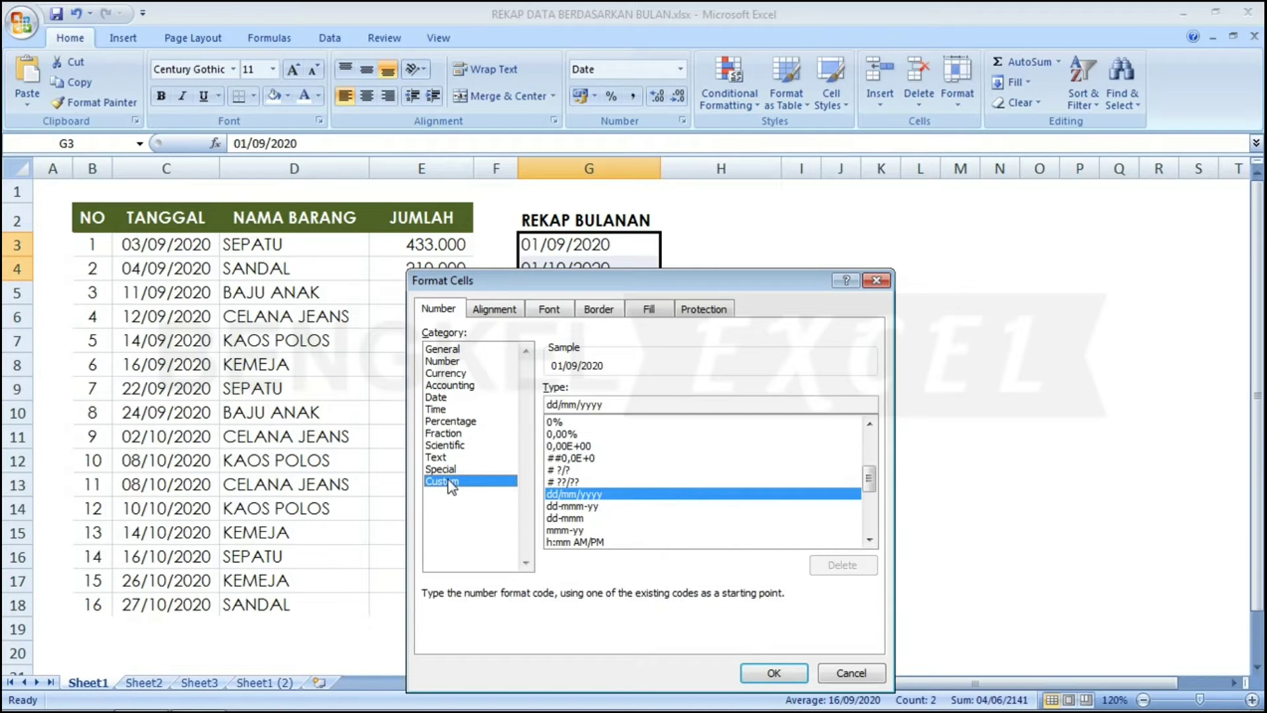
click(610, 404)
key(BackSpace)
key(BackSpace)
key(BackSpace)
key(BackSpace)
key(BackSpace)
key(BackSpace)
key(BackSpace)
key(BackSpace)
key(BackSpace)
key(BackSpace)
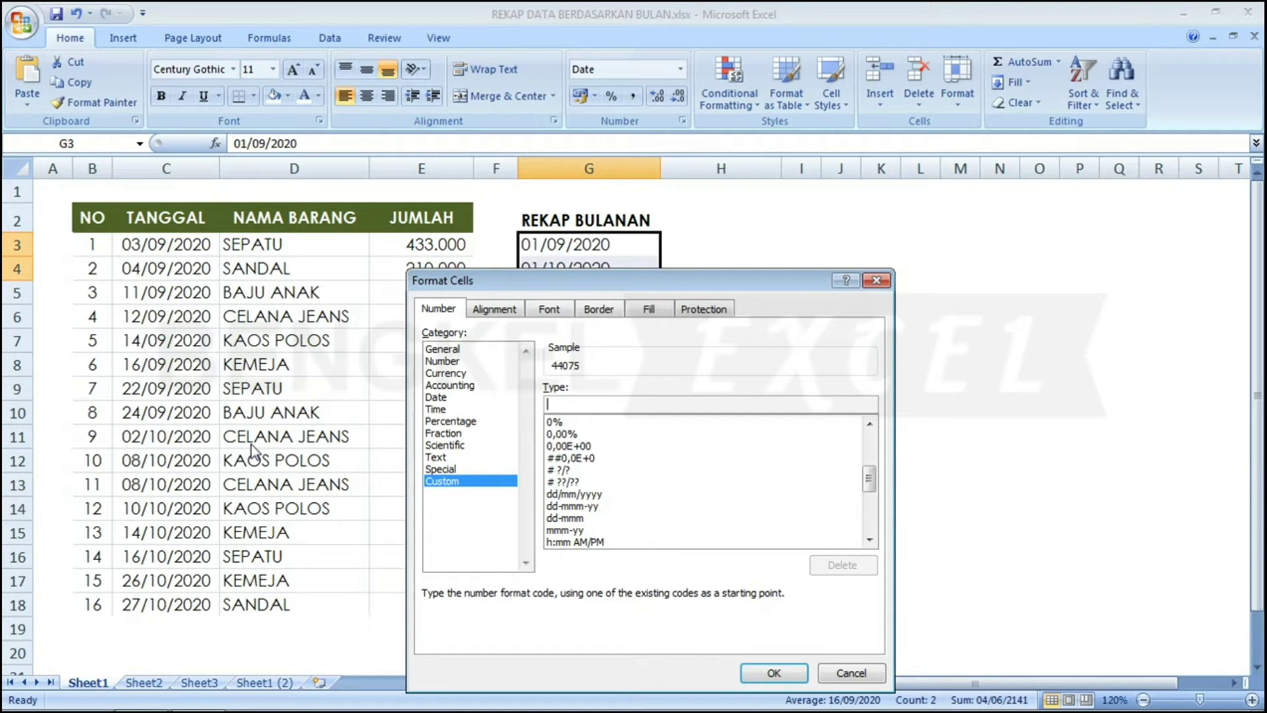
text(MMM)
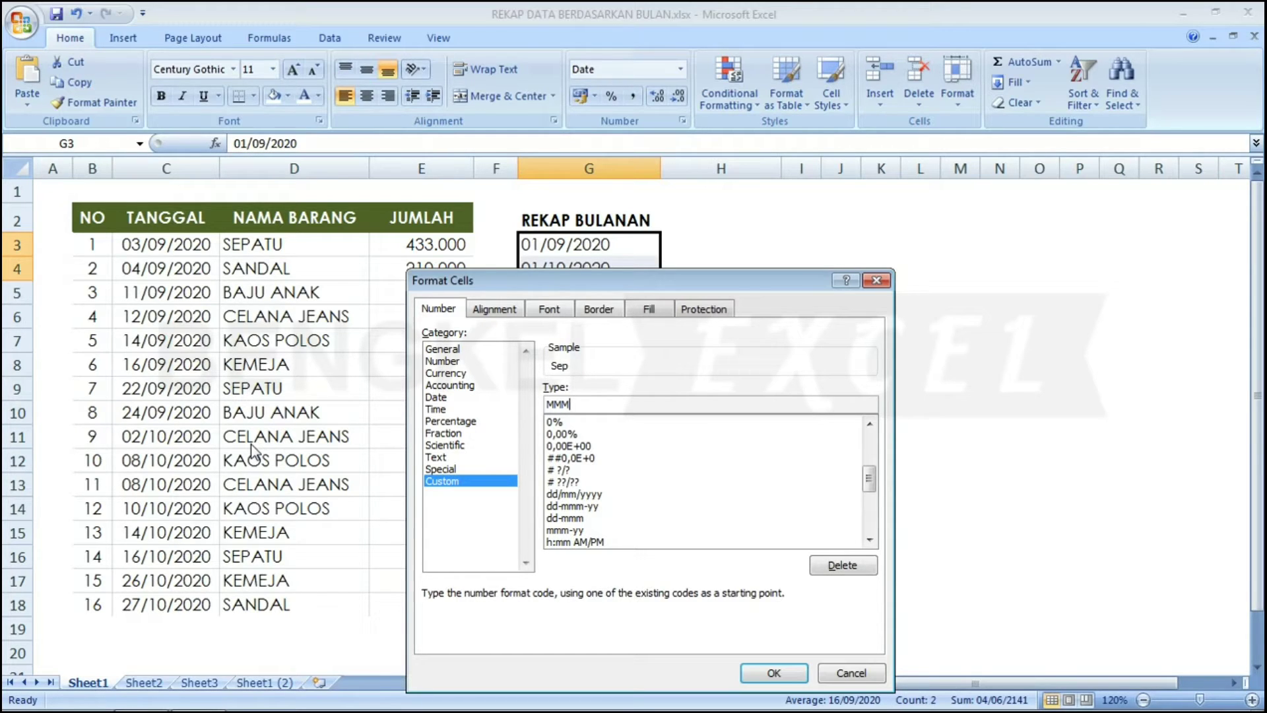
text(M)
key(Return)
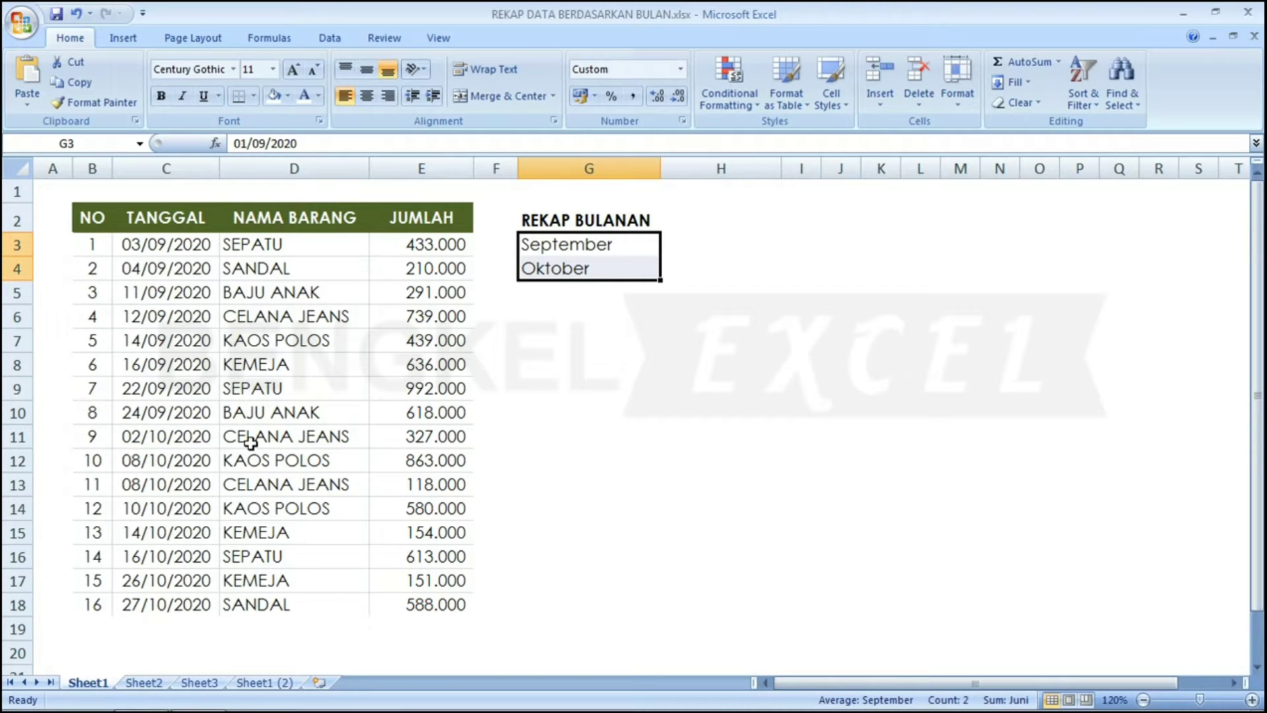
Begin a SUMIFS formula in cell H3, beside the September label.
click(694, 245)
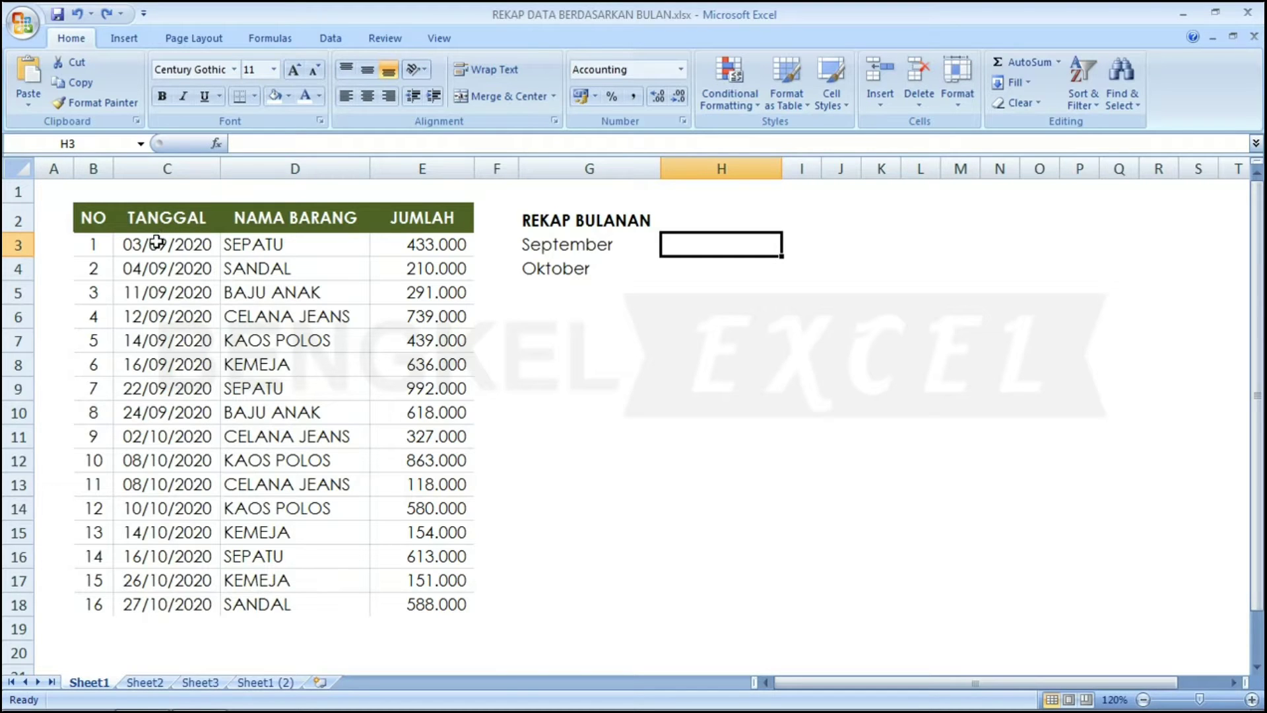
key(Left)
key(Left)
key(Left)
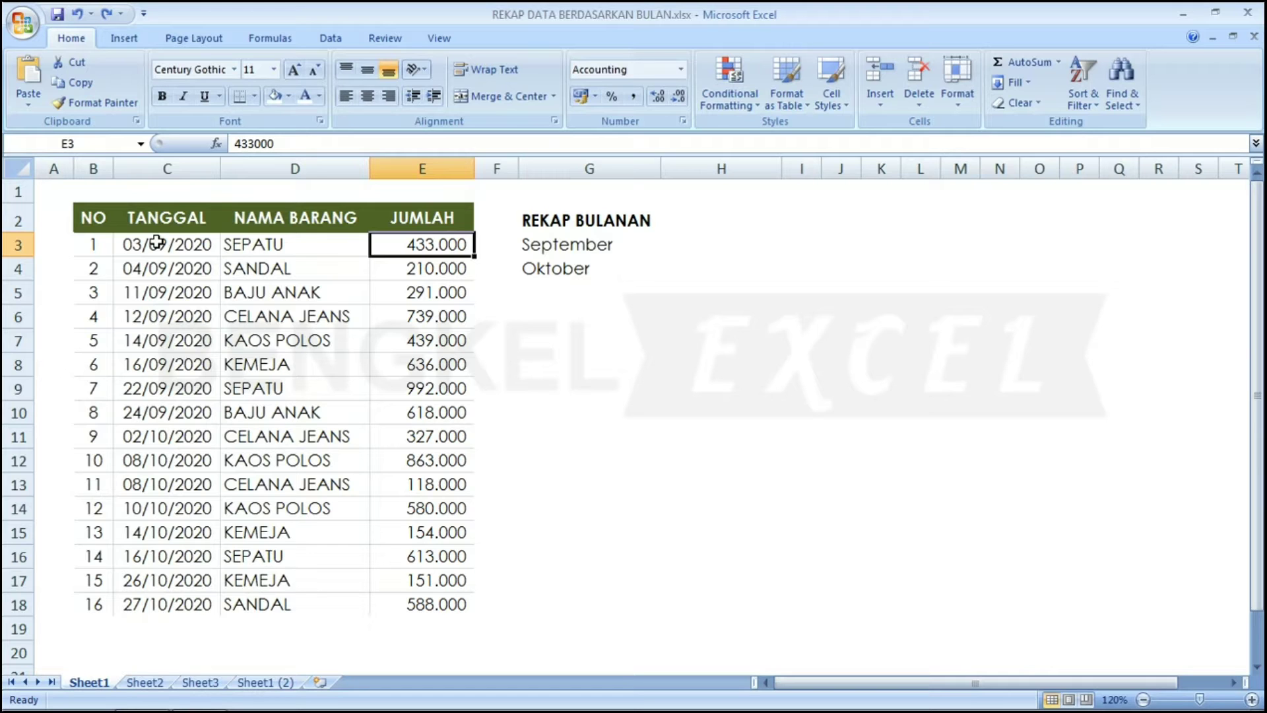
key(Right)
key(Right)
key(Right)
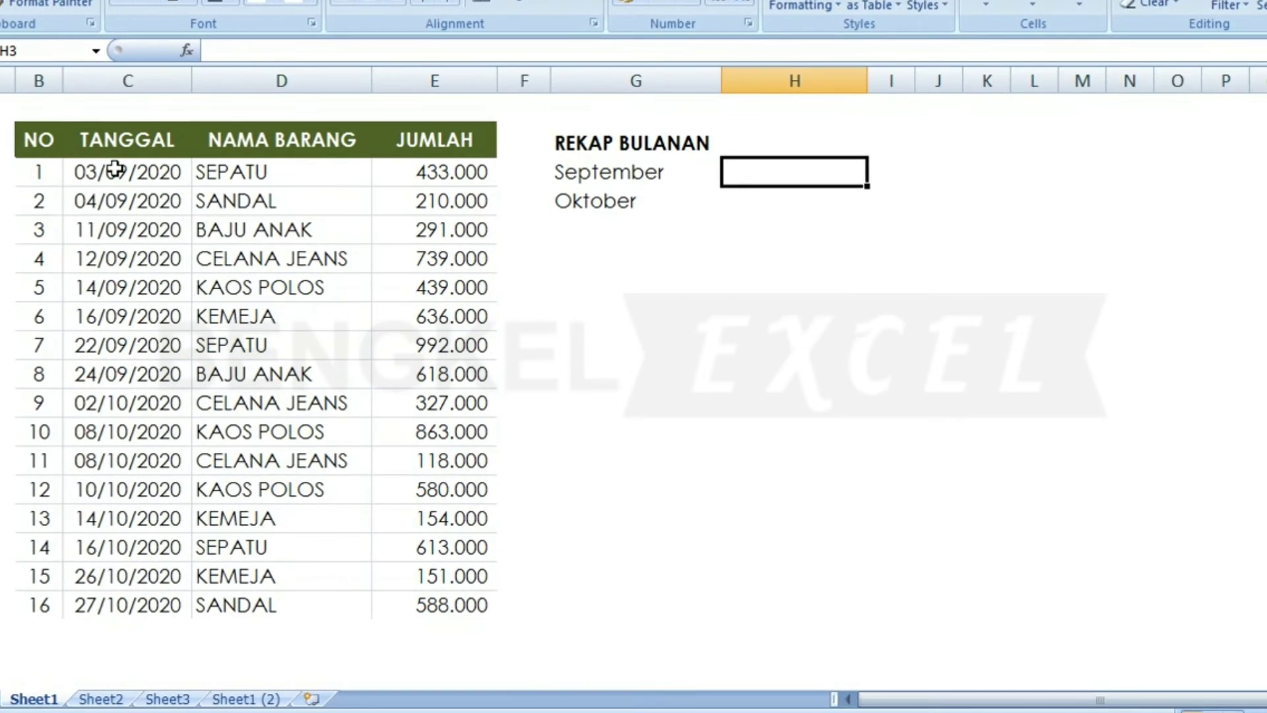
text(=S)
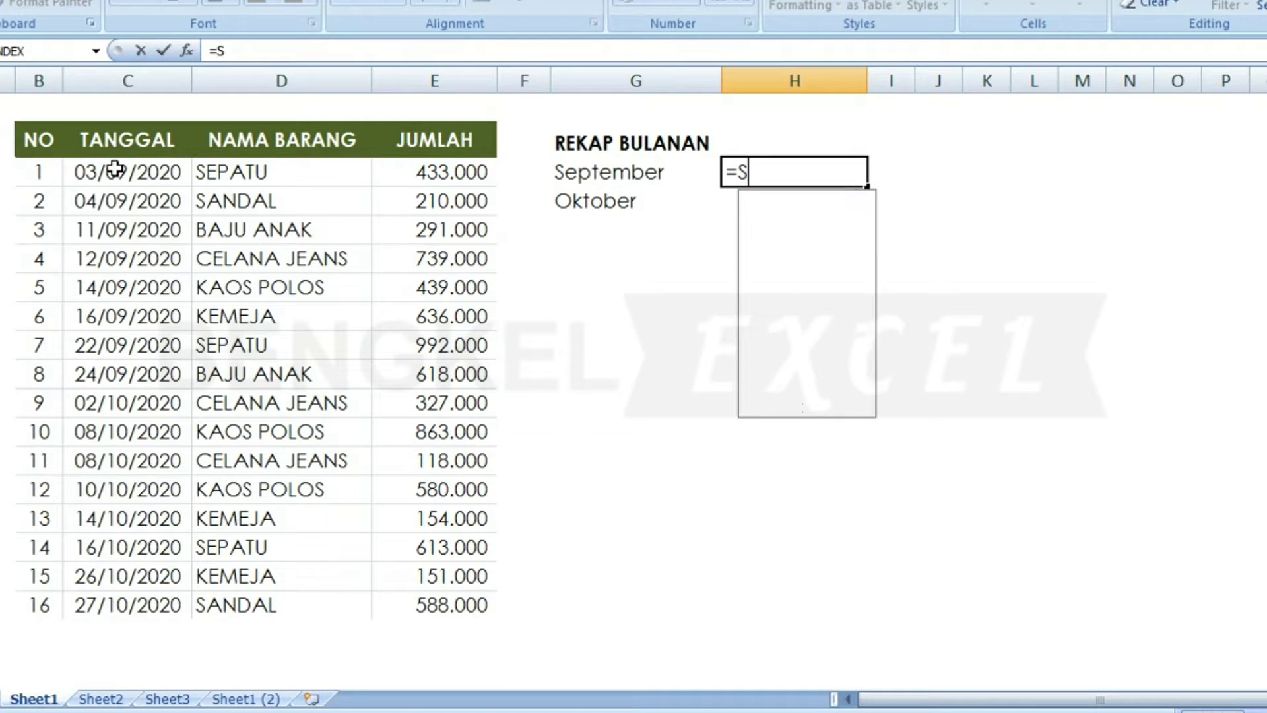
text(UM)
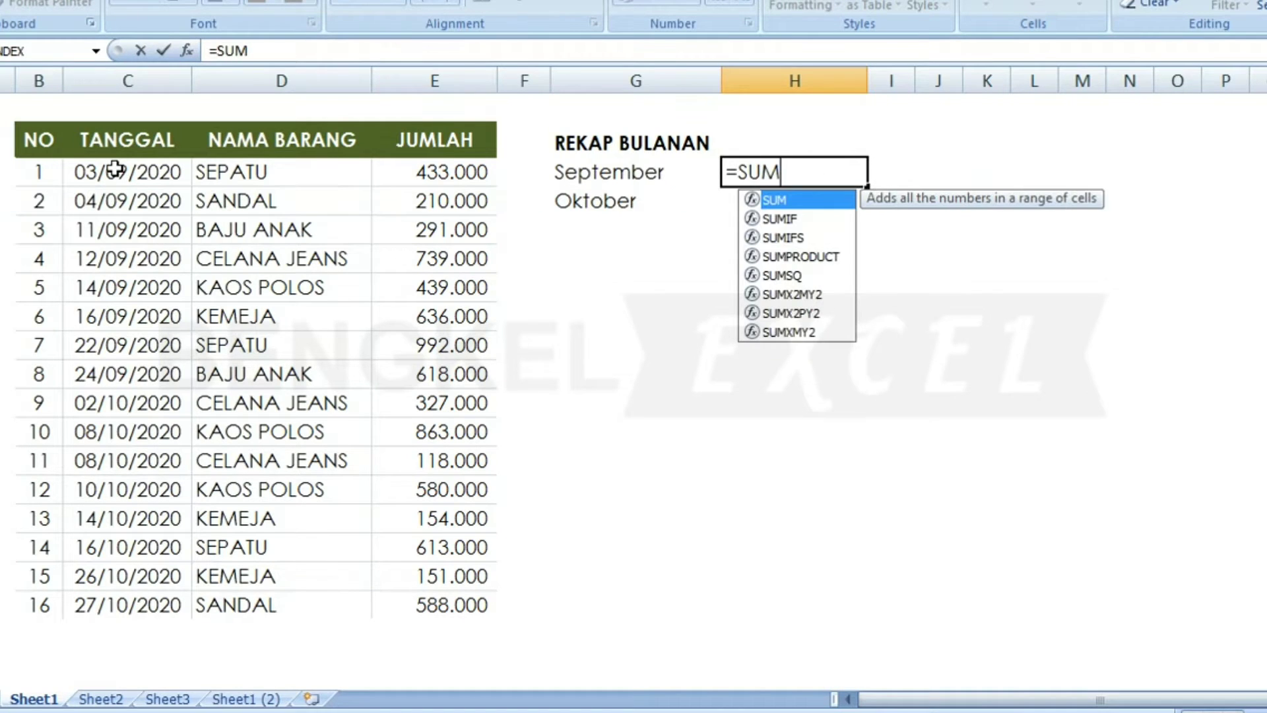
key(Down)
key(Down)
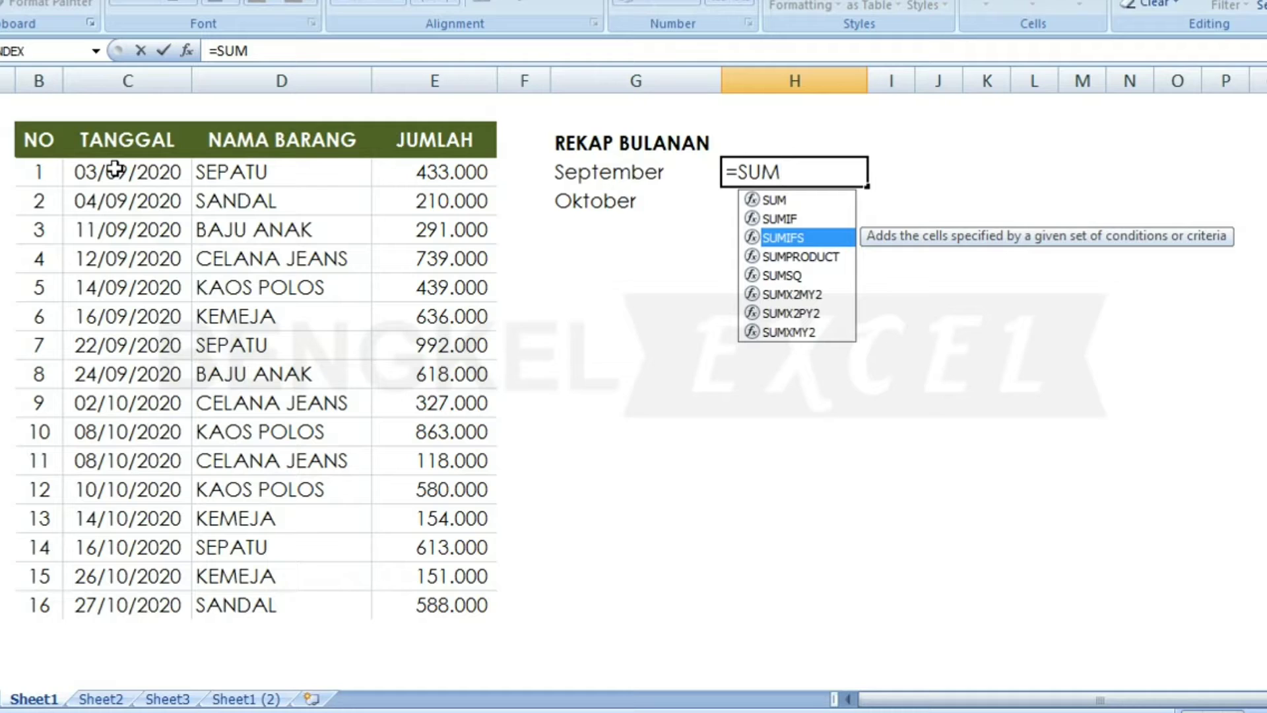
key(Tab)
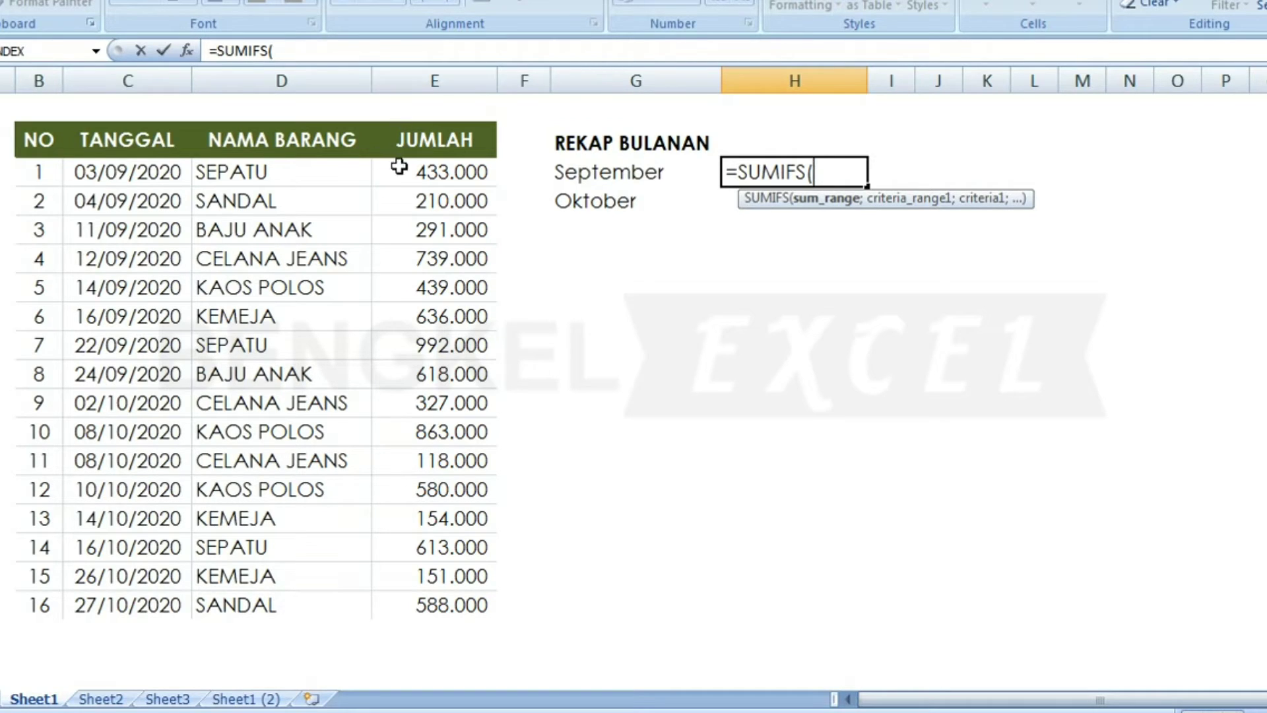
Supply the whole column E as the SUMIFS sum range and the whole column C as the first criteria range.
drag(397, 166, 412, 631)
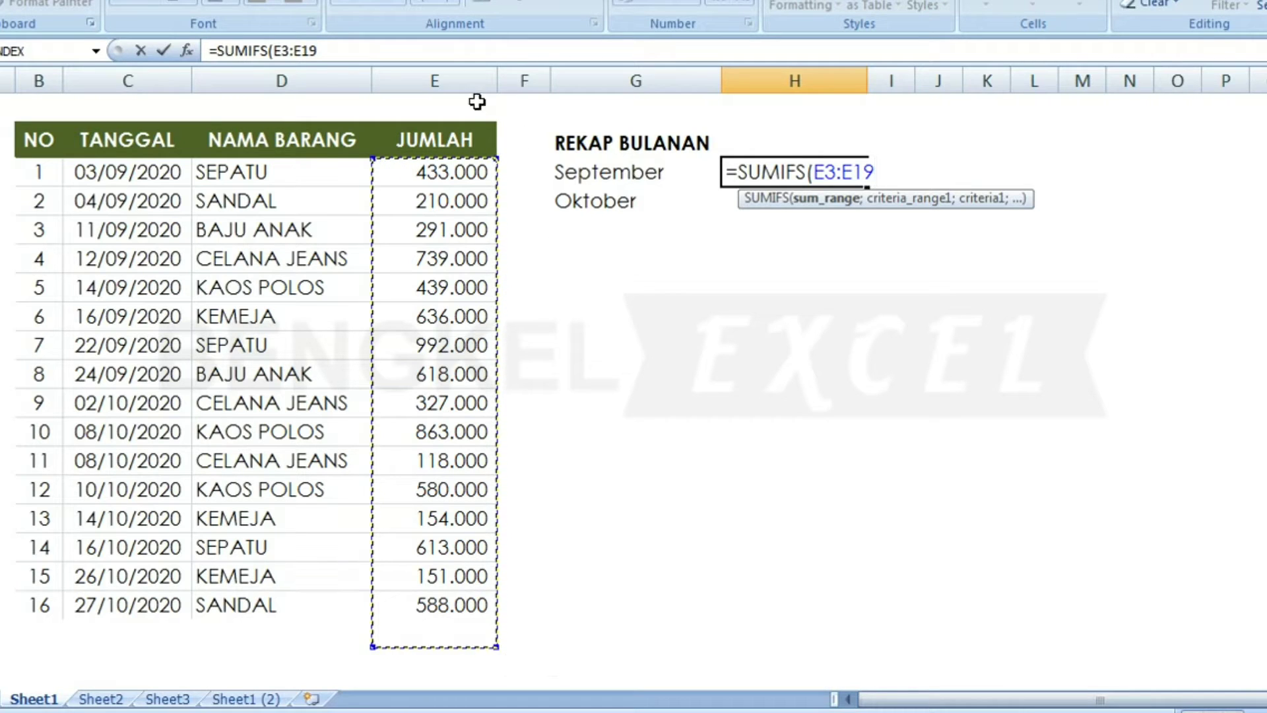
click(451, 78)
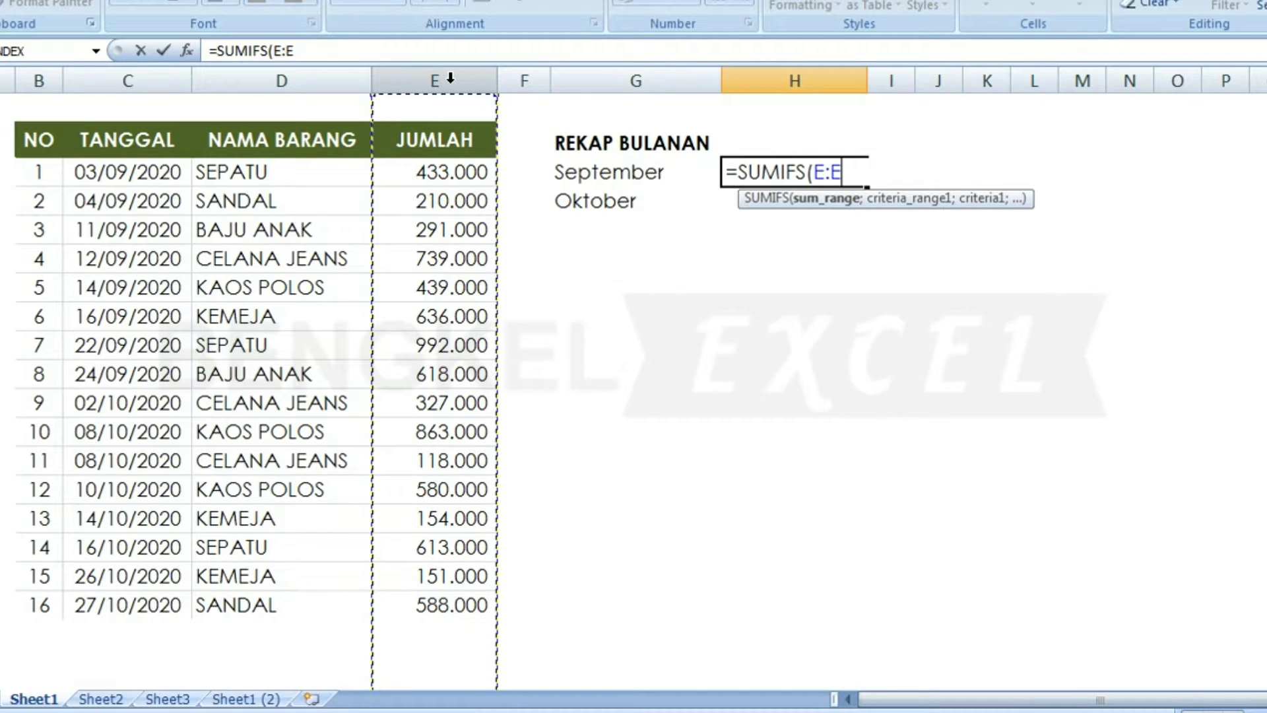
text(;)
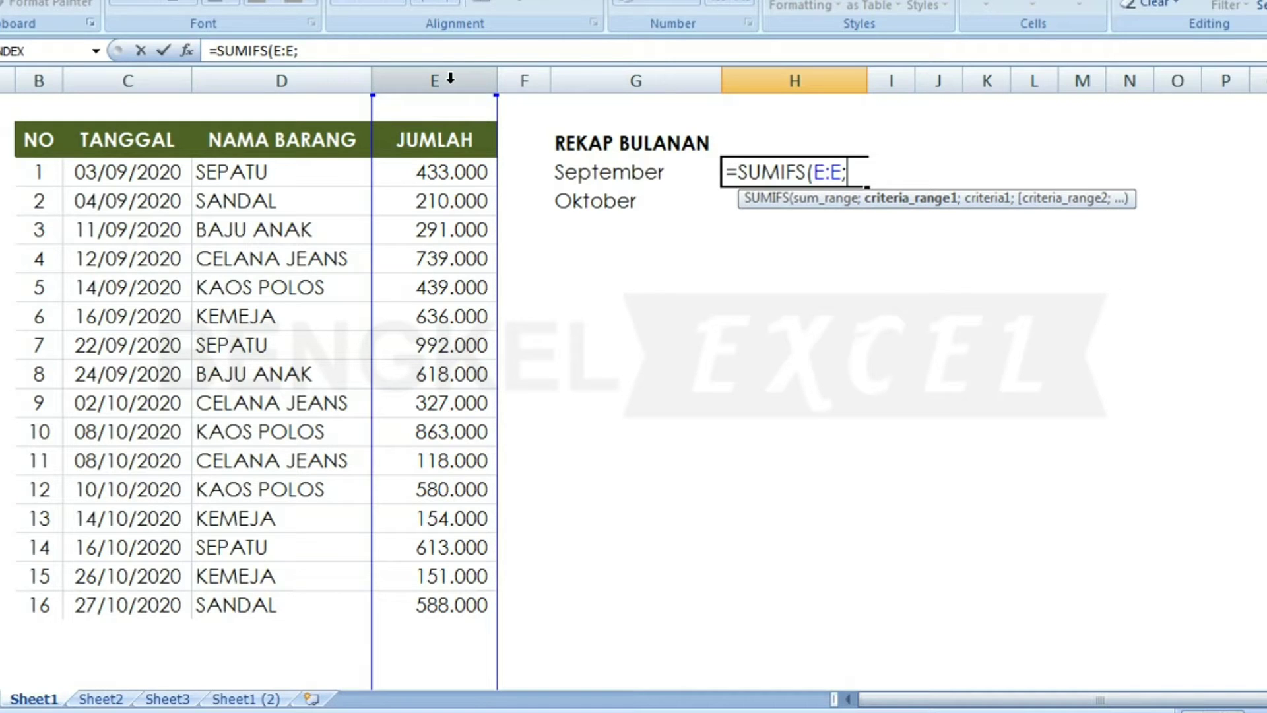
click(127, 69)
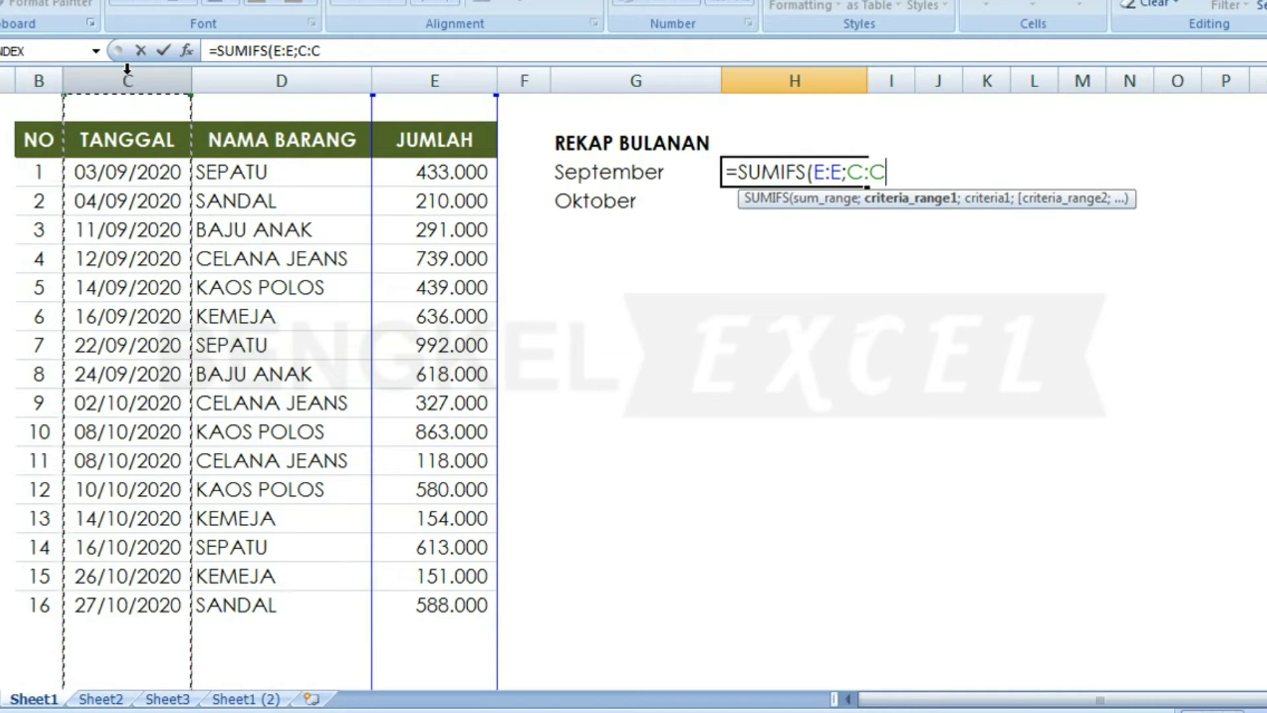
text(;)
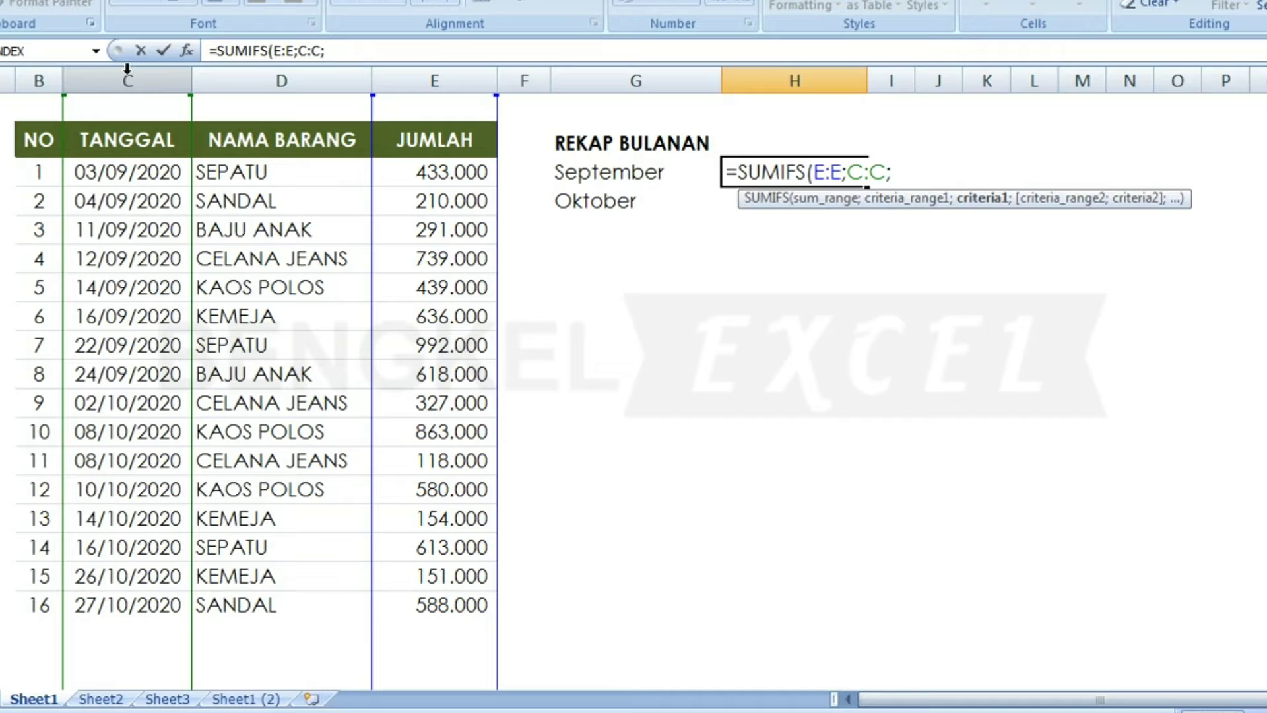
Set the first criterion of the H3 SUMIFS formula to ">="&G3, the start date of September.
text(">=)
text(")
text(&)
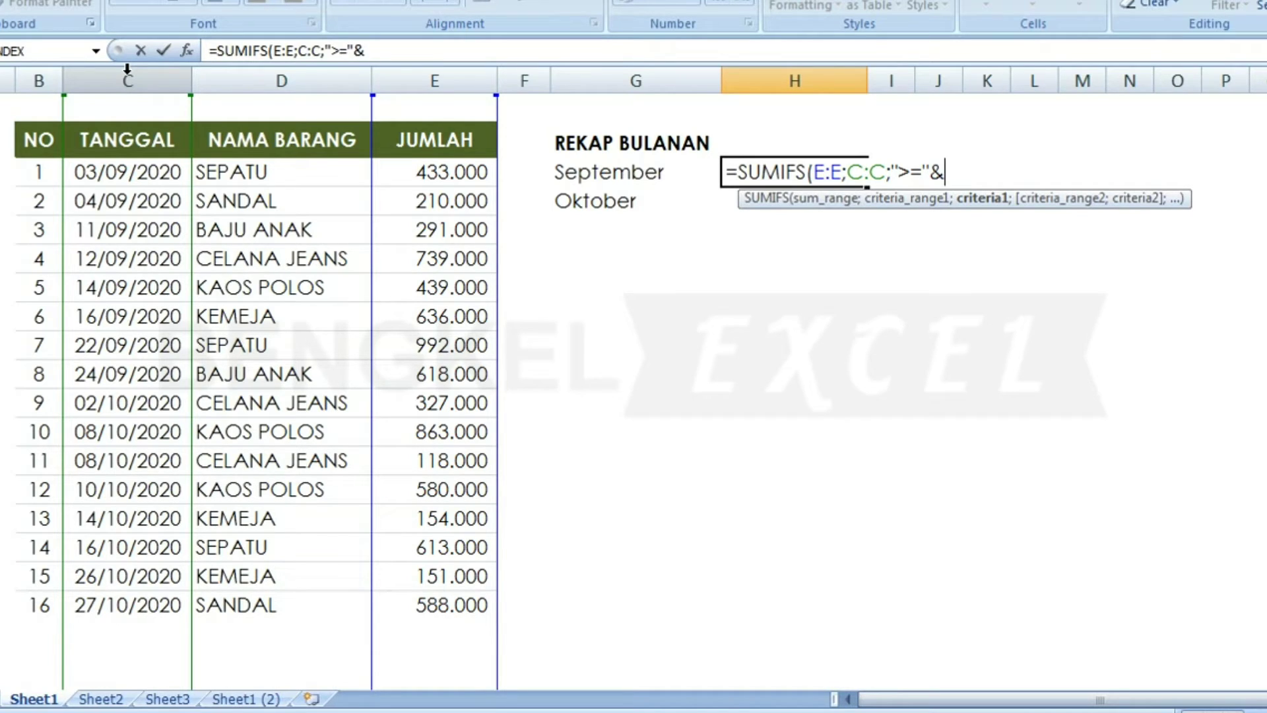
click(605, 175)
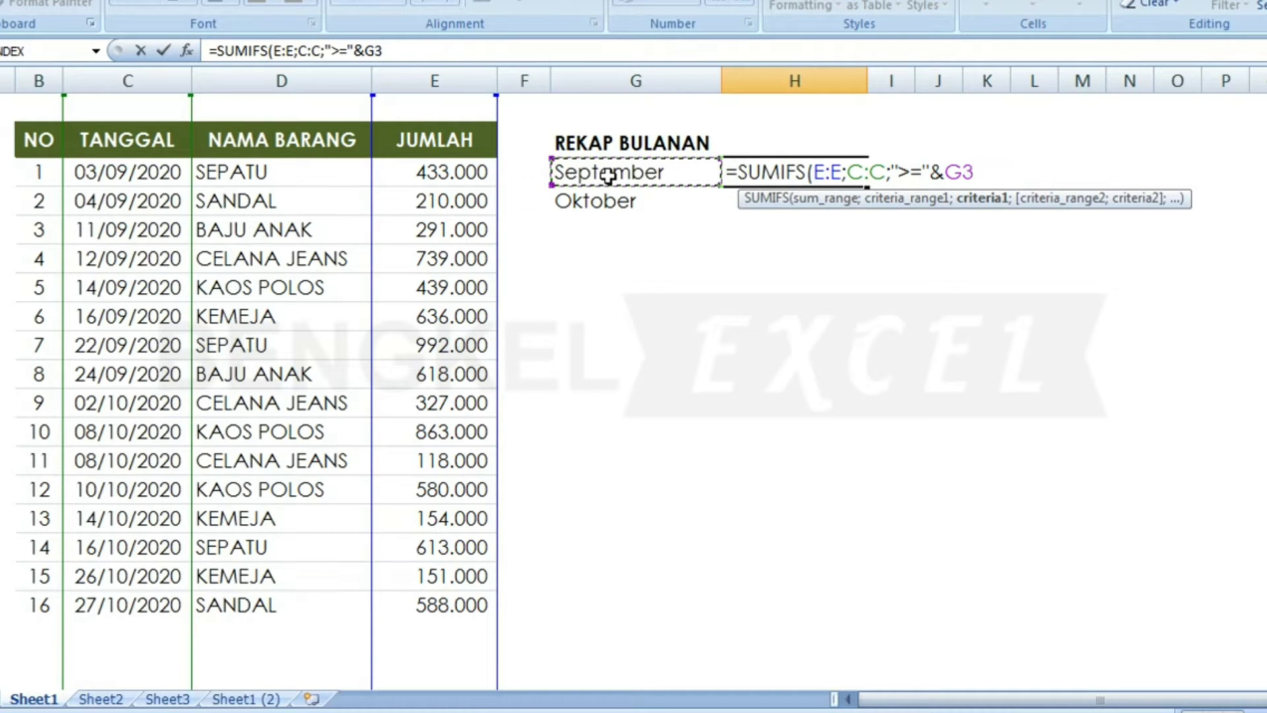
text(;)
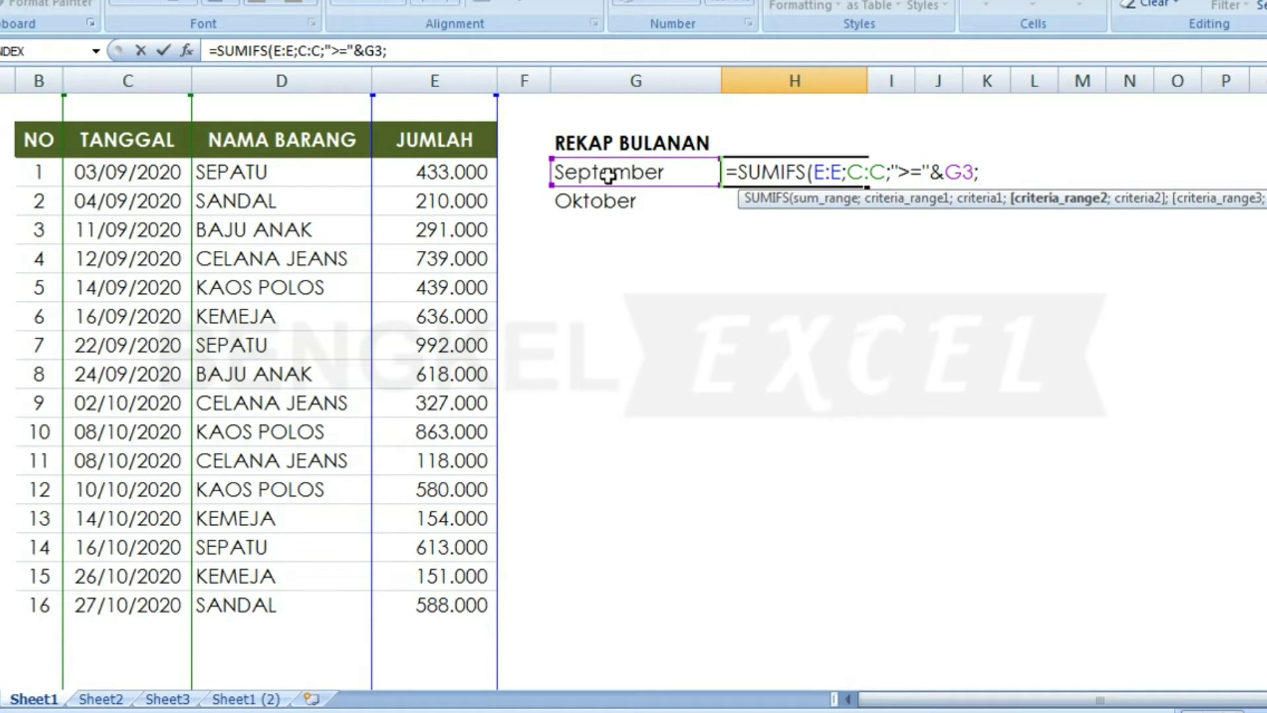
Add the whole column C as the second criteria range in H3 and begin its criterion with "<="&EOMONTH.
click(115, 75)
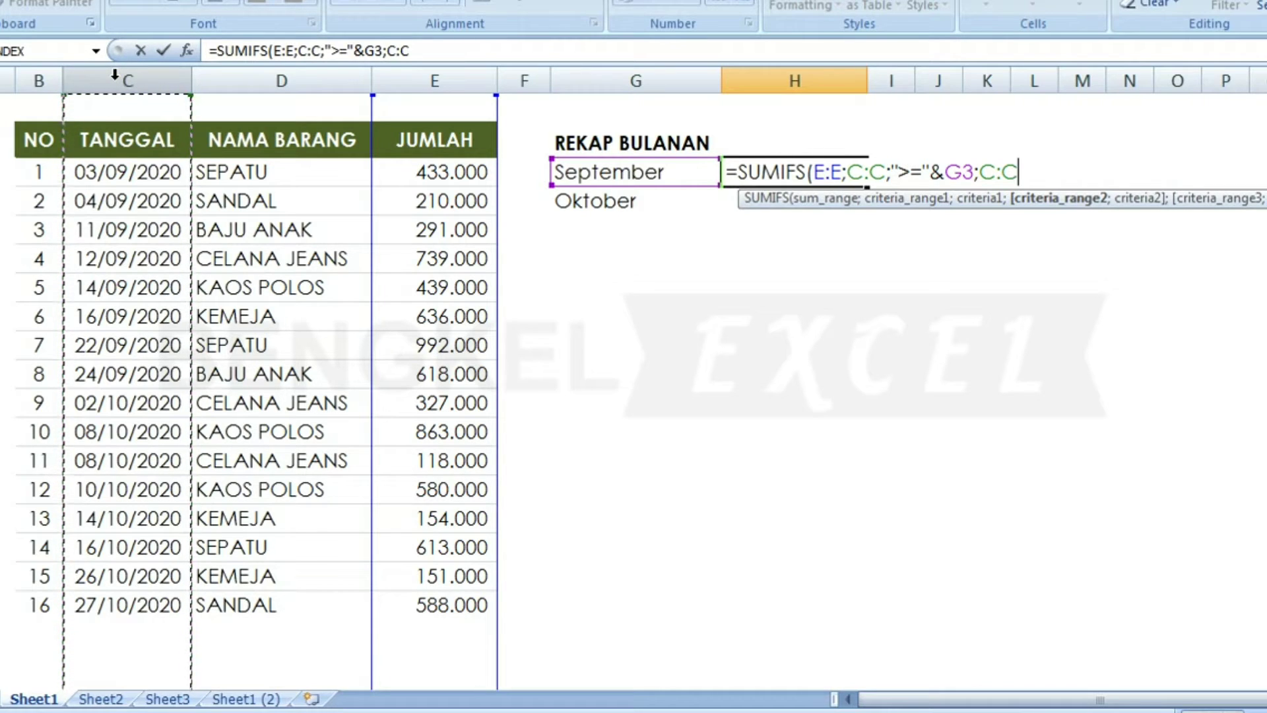
text(;)
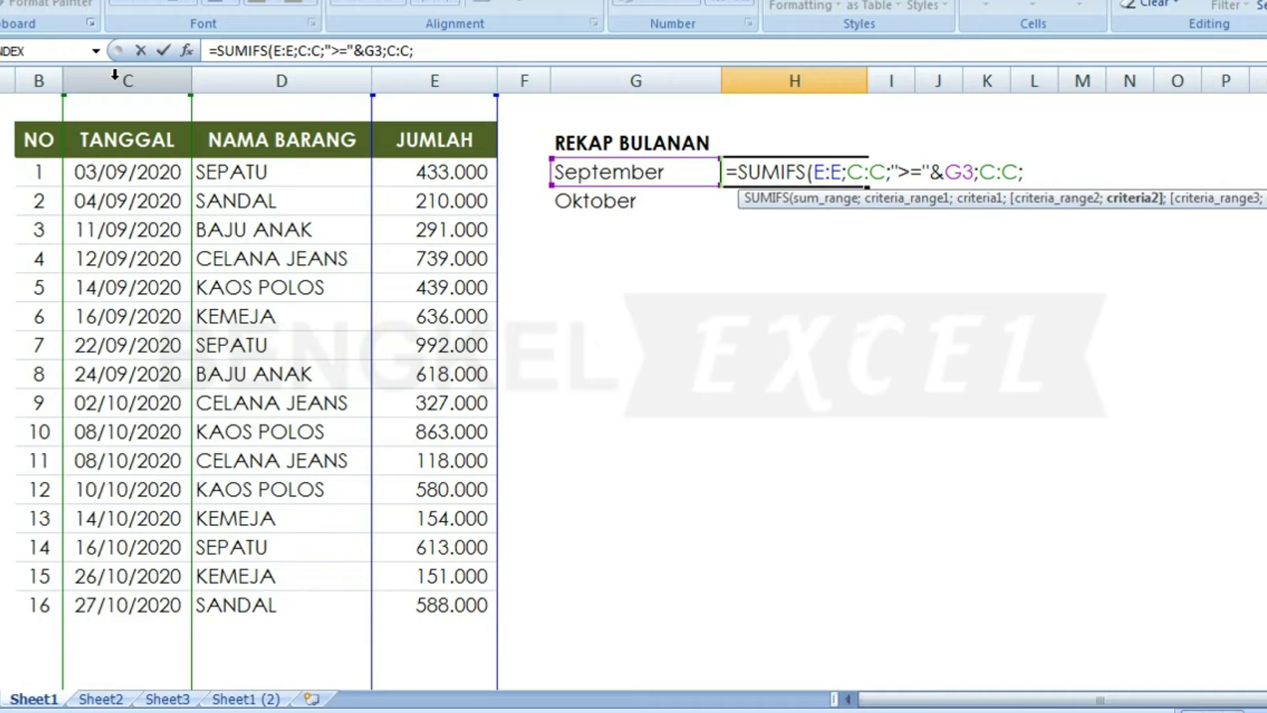
text(<)
key(BackSpace)
text("<="&)
text(EO)
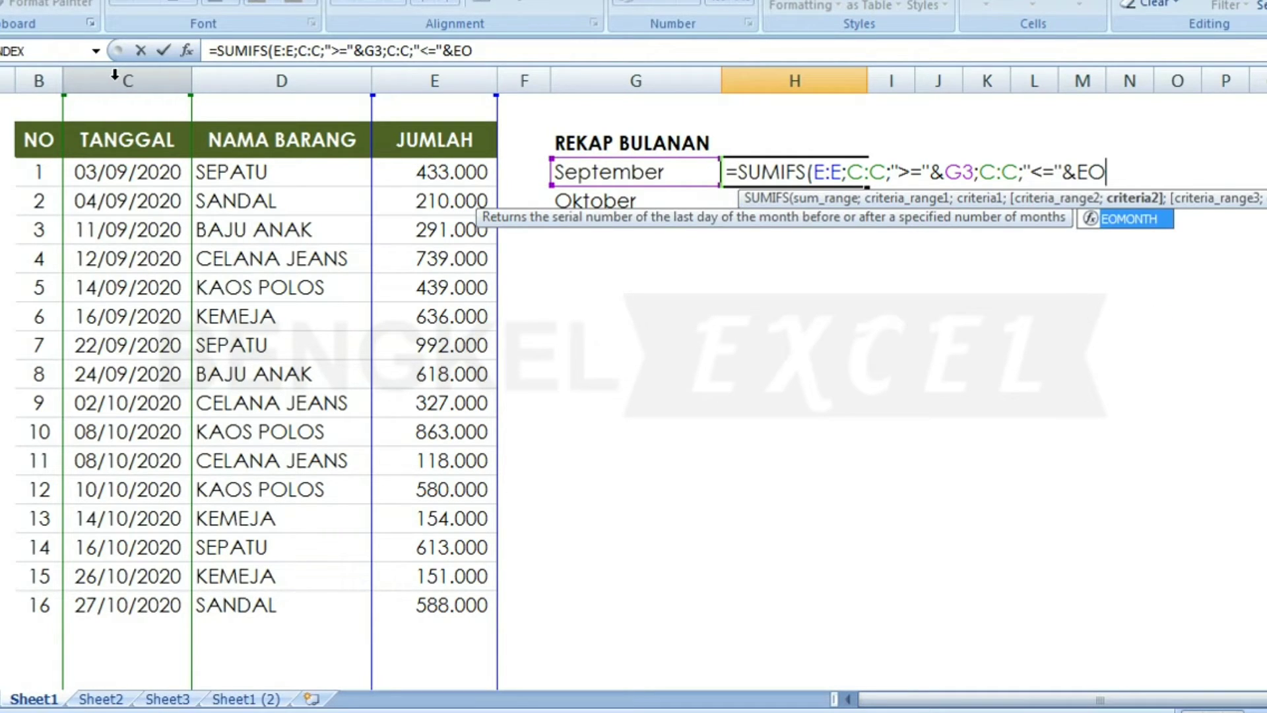
key(Tab)
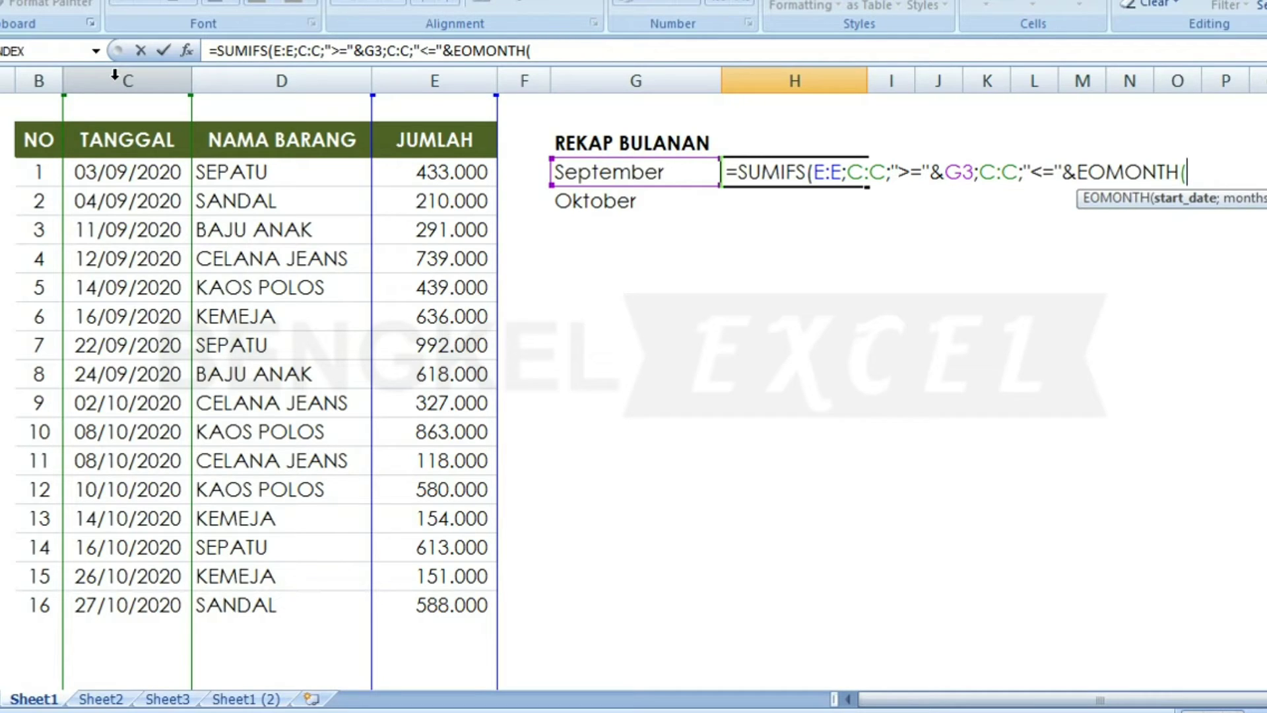
Complete EOMONTH with start date G3 and 0 months, then close and enter the SUMIFS formula in H3.
click(652, 175)
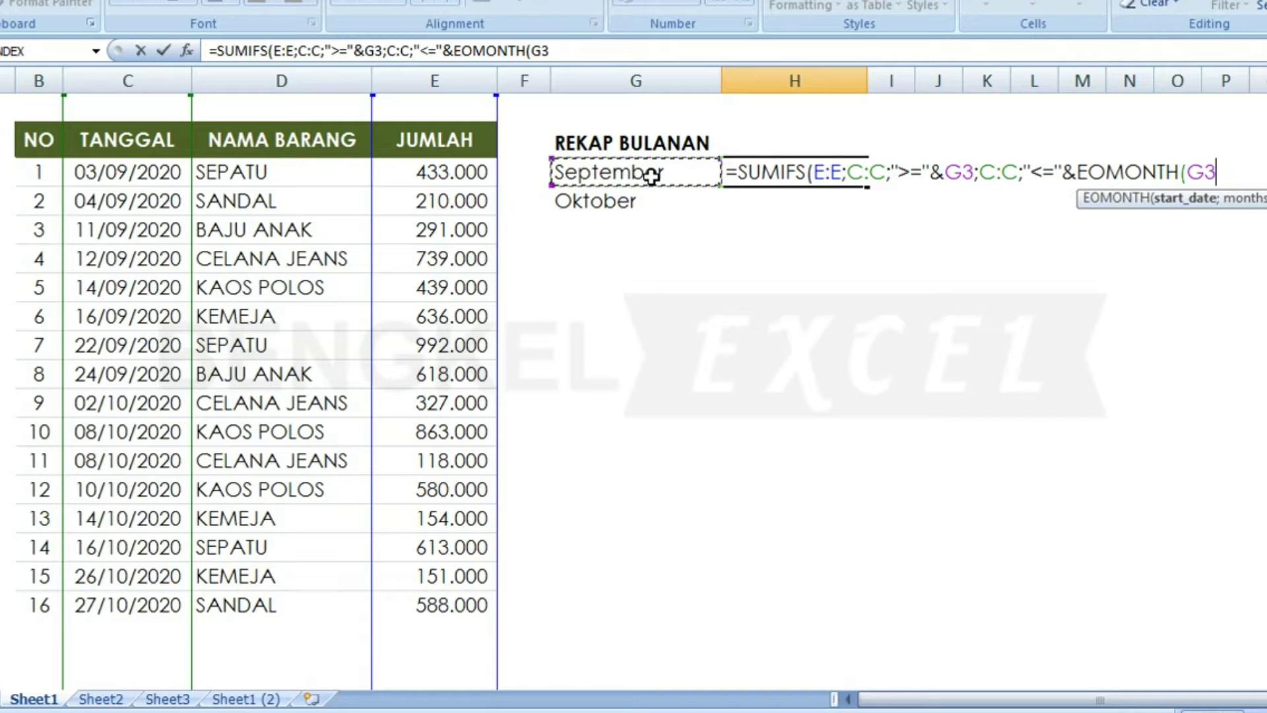
text(;)
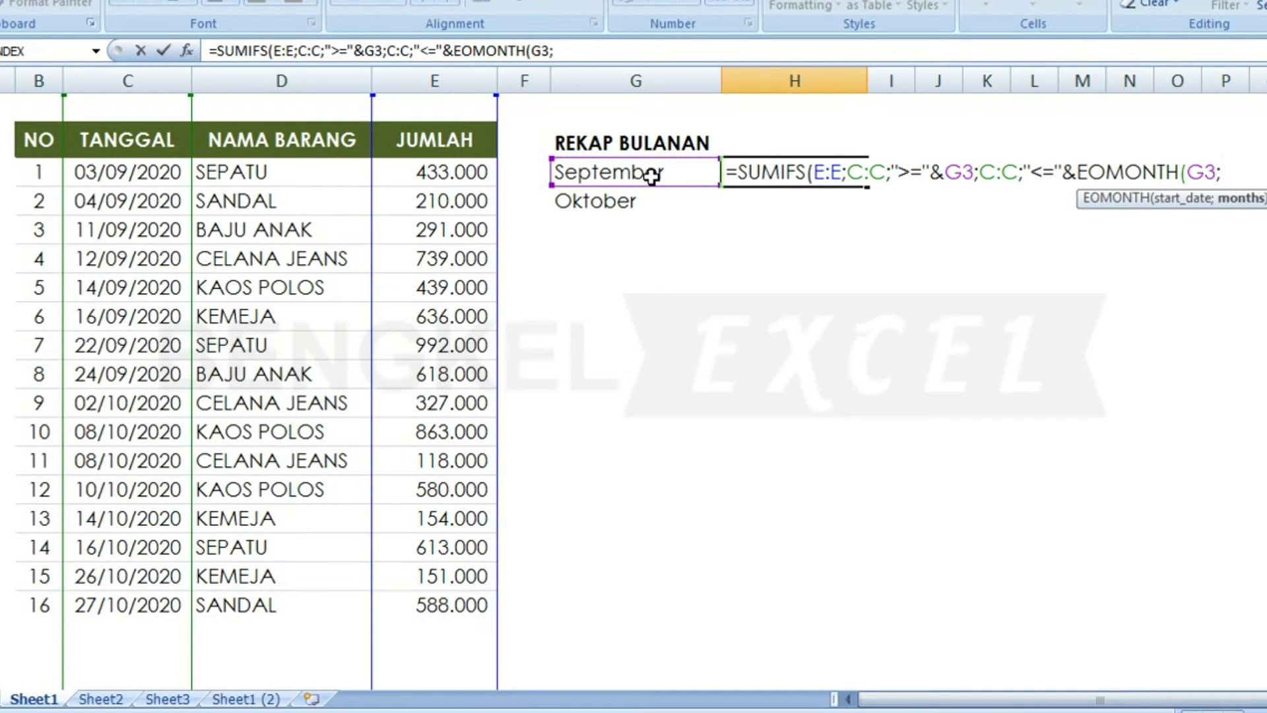
text(0)
text())
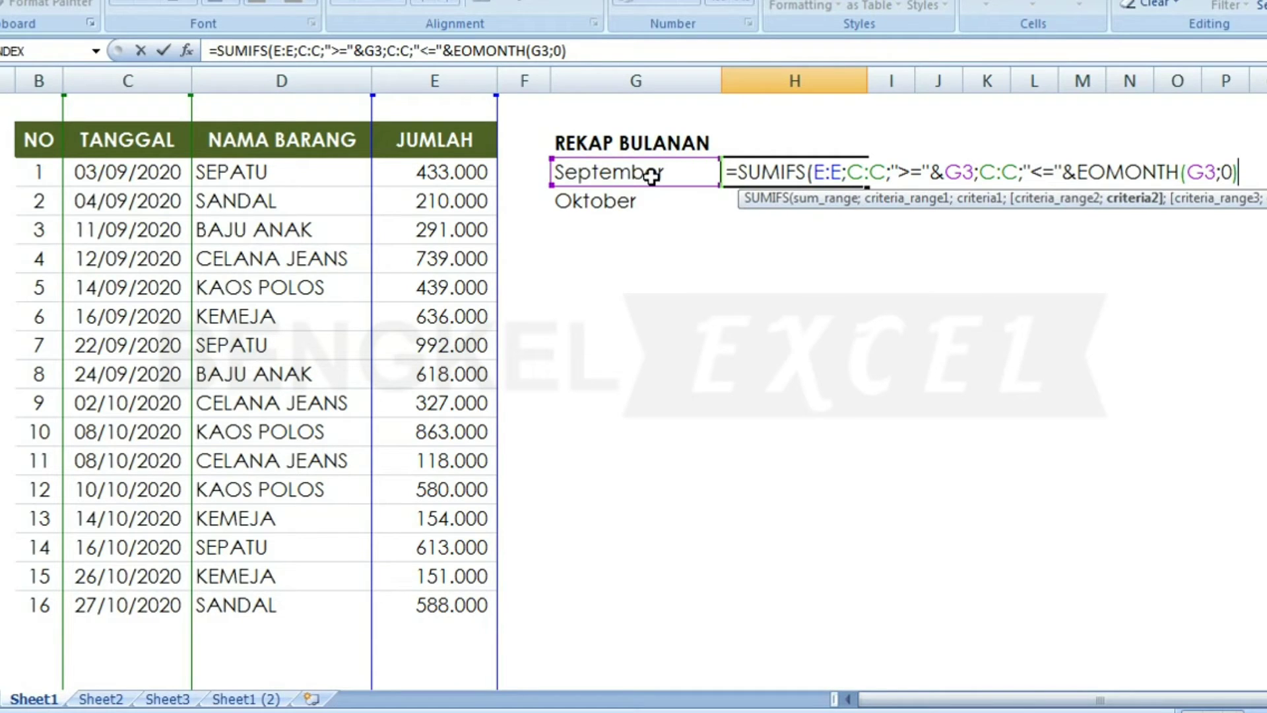
text())
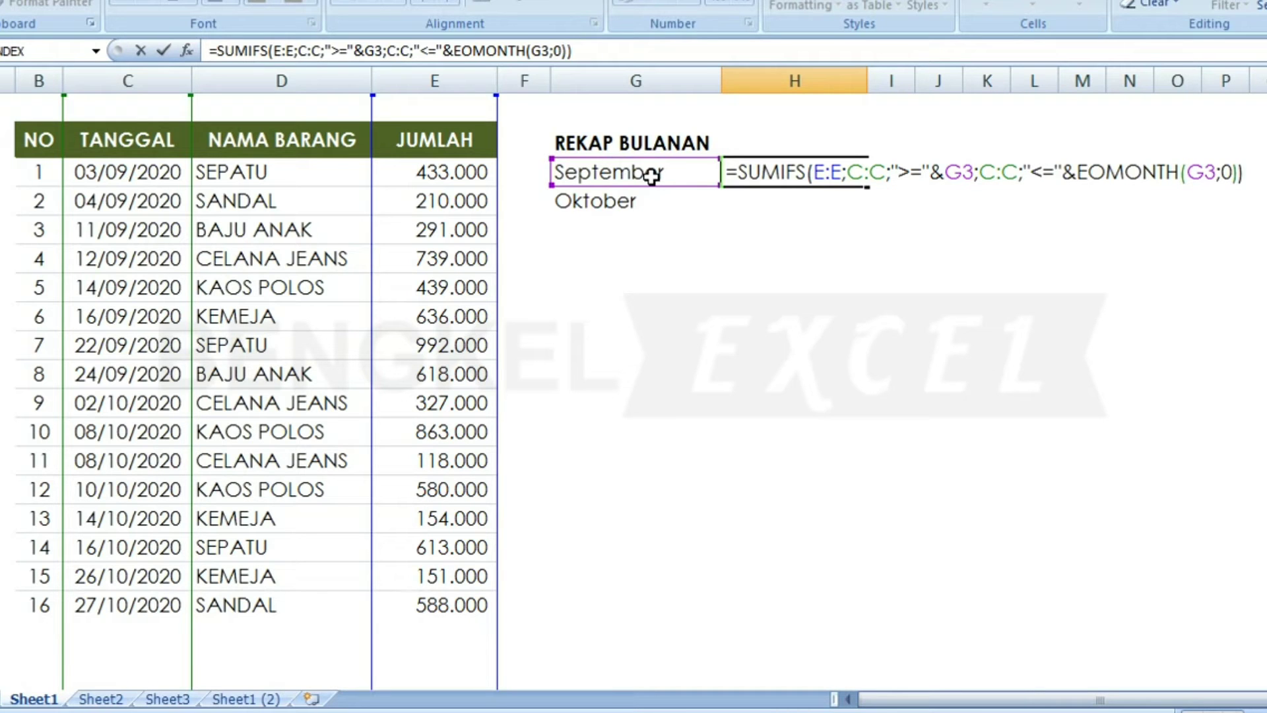
key(Return)
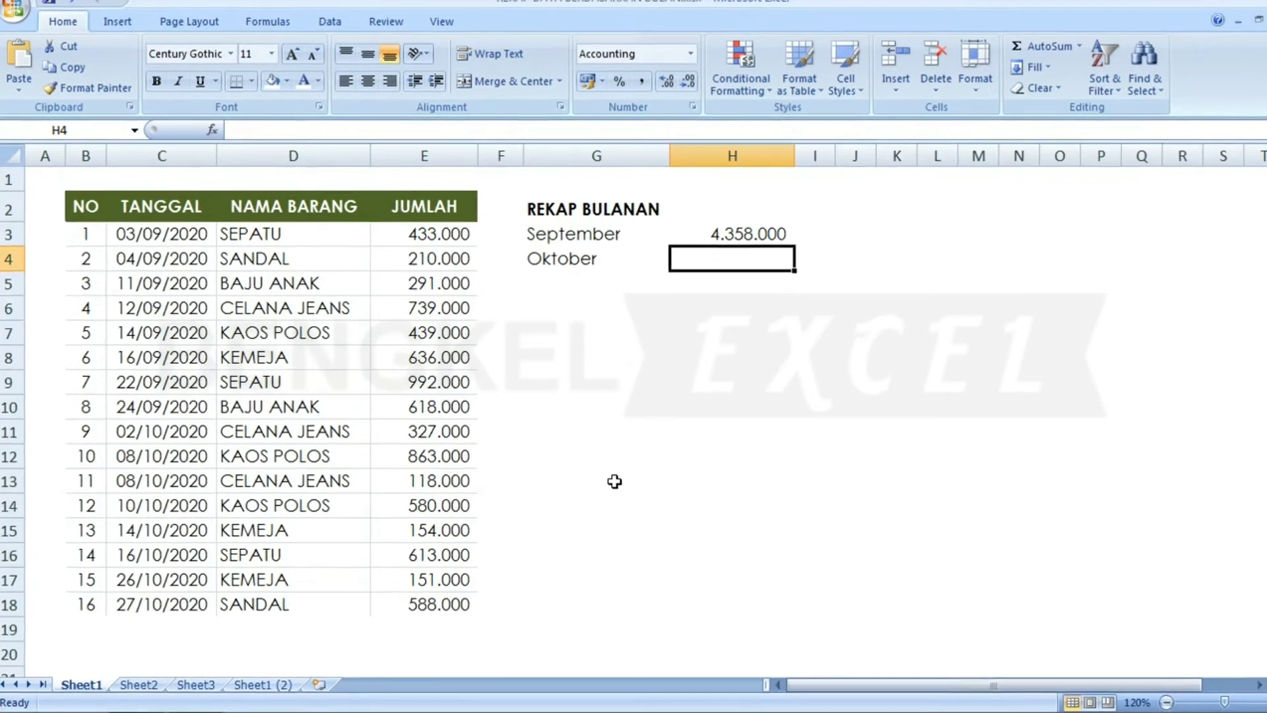
Begin a SUMIFS formula in H4 beside Oktober, with column E as sum range and column C as first criteria range.
text(=)
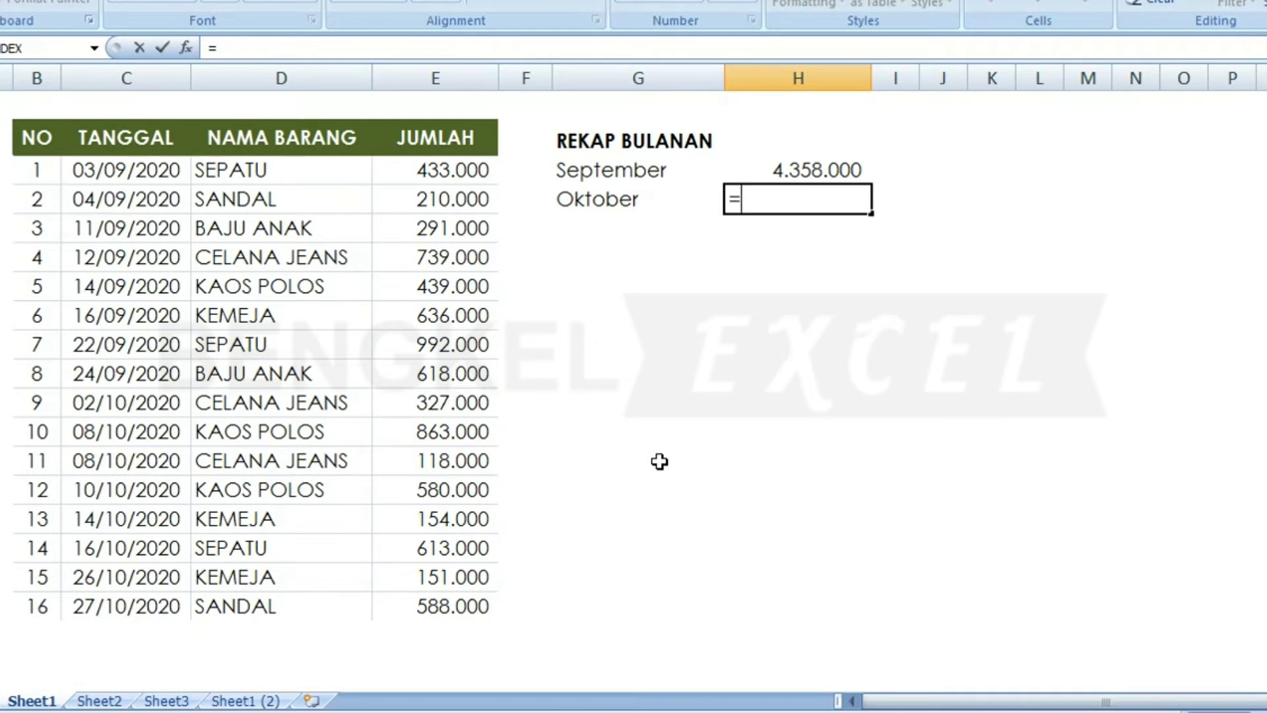
text(SU)
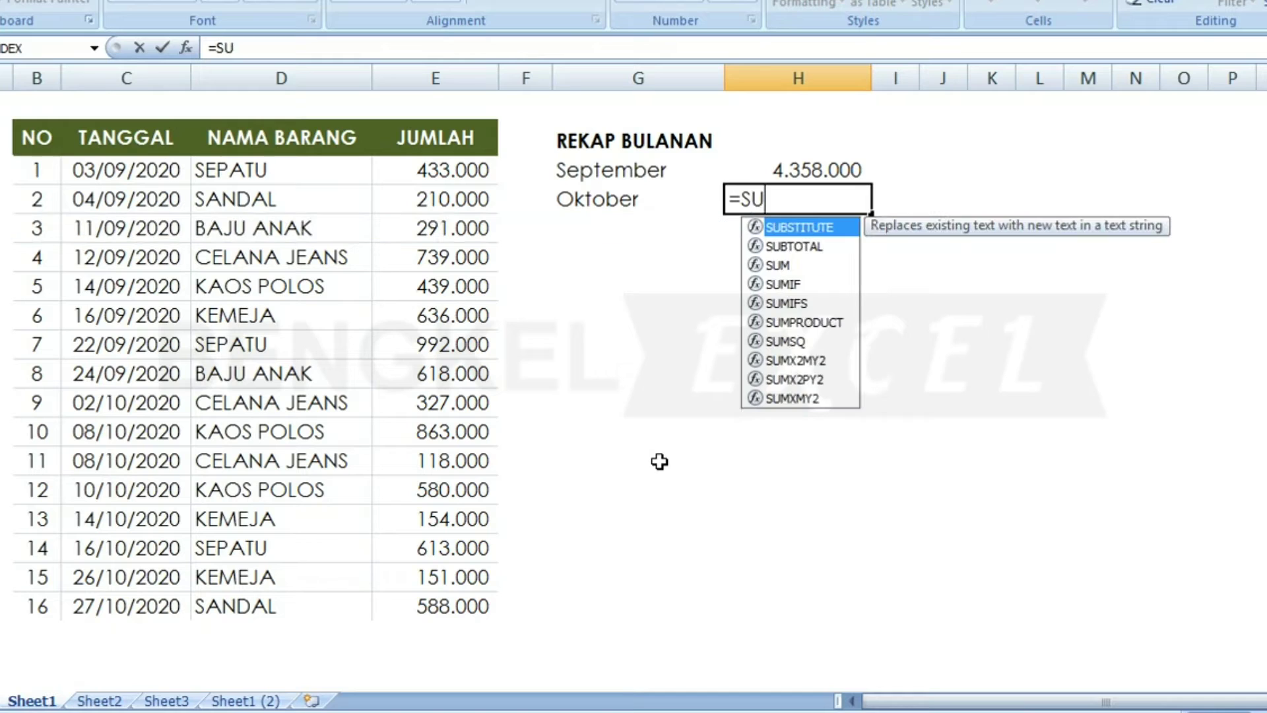
key(Down)
key(Down)
key(Down)
key(Down)
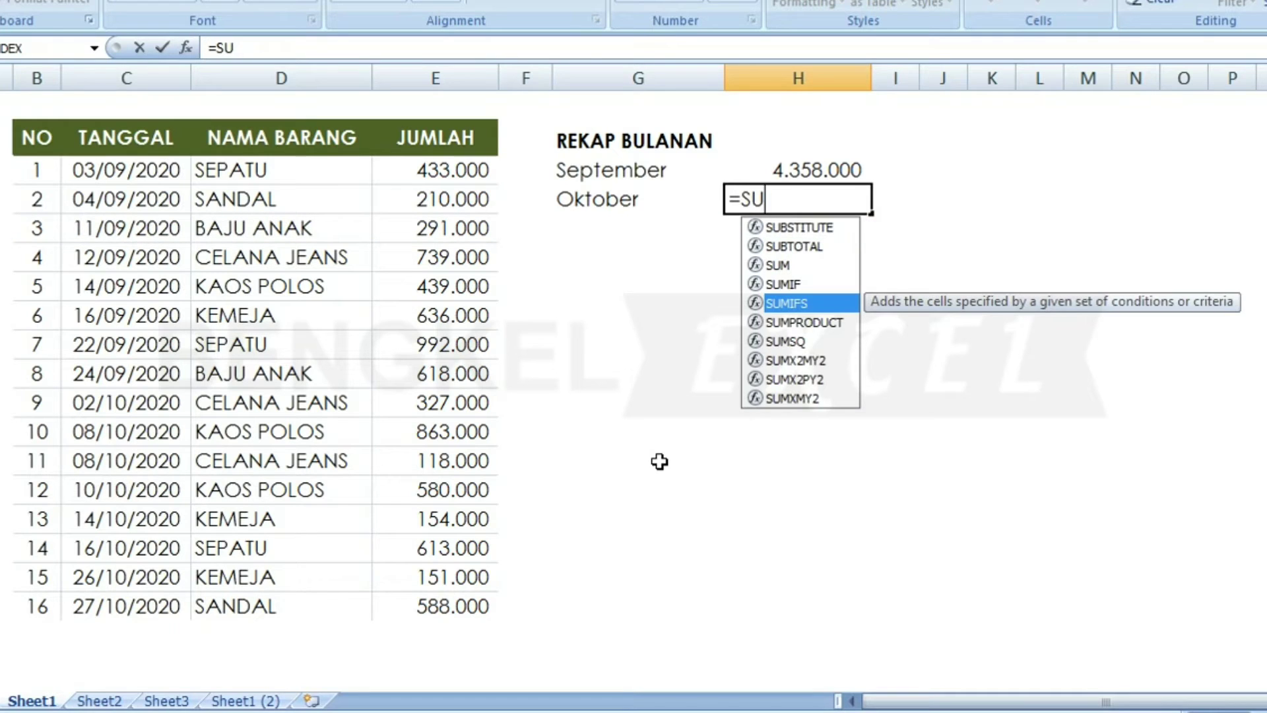
key(Tab)
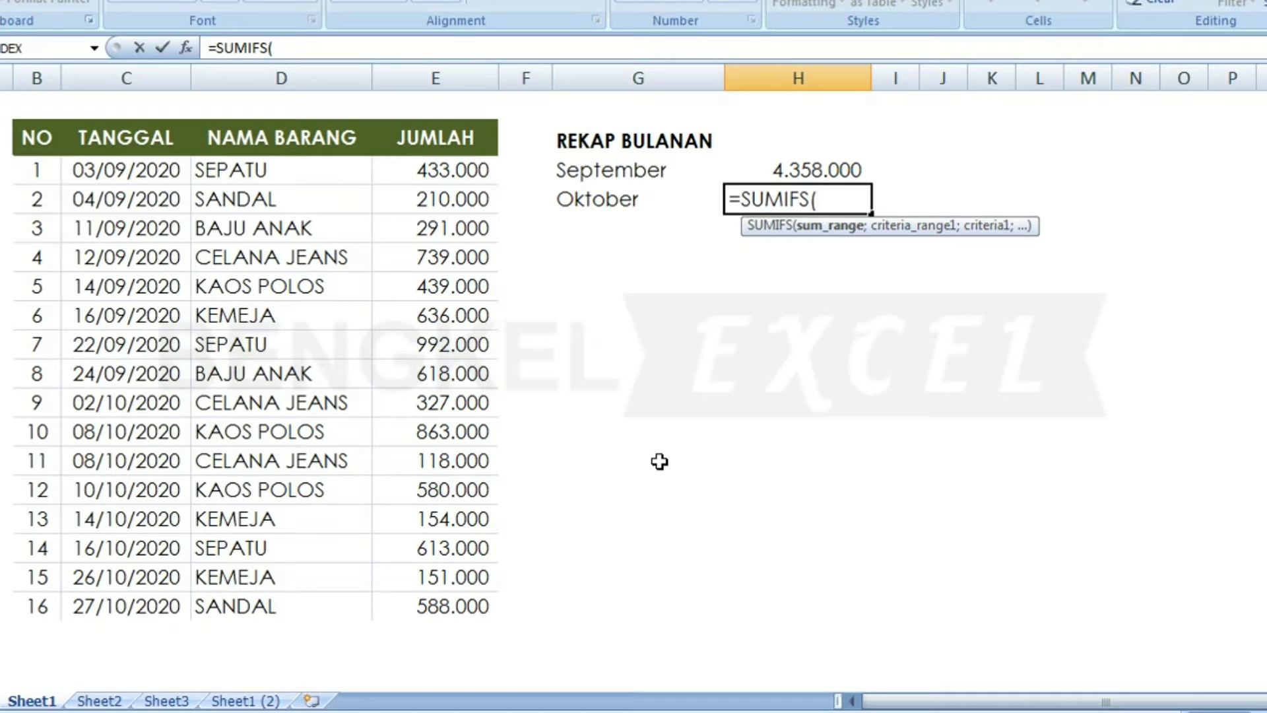
click(428, 69)
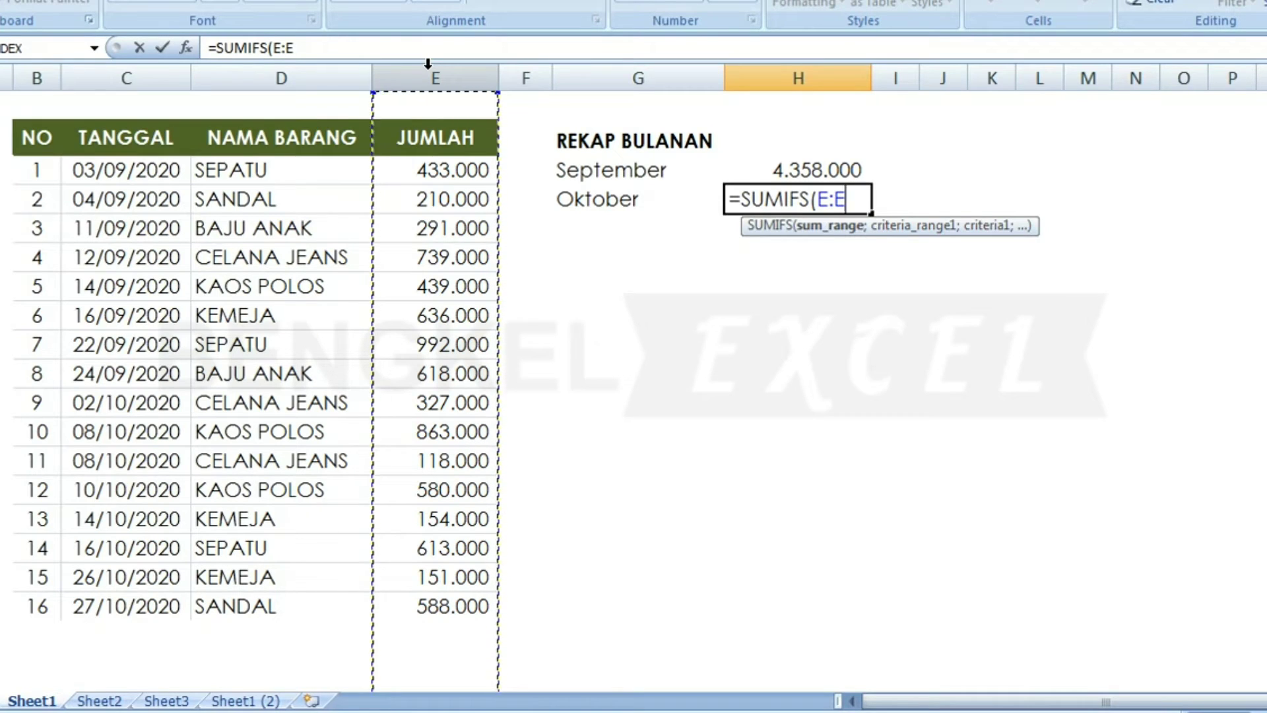
text(;)
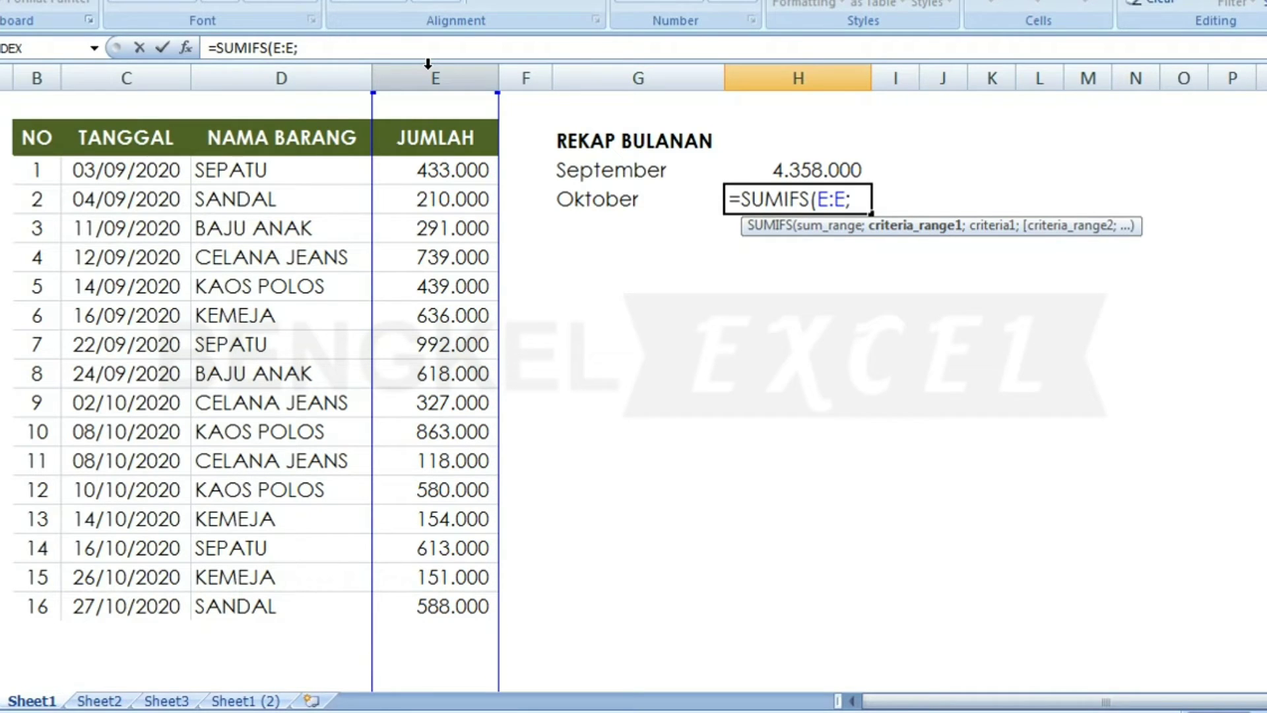
click(109, 66)
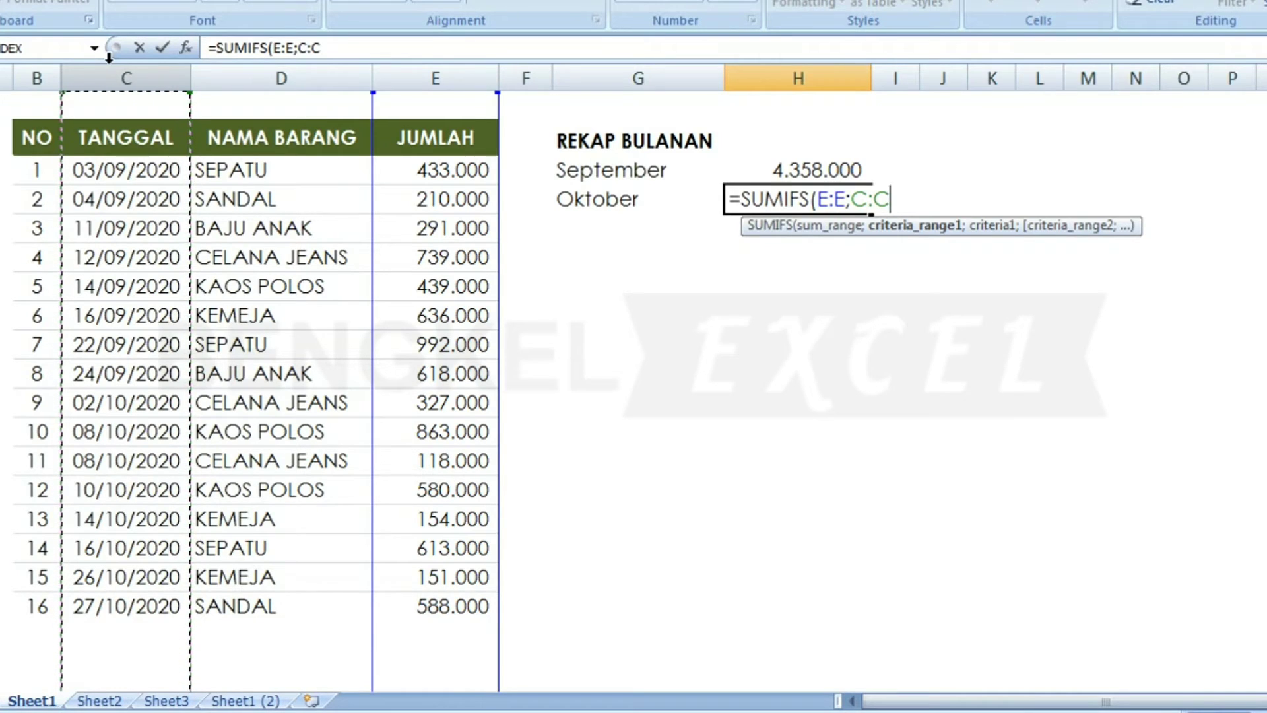
text(;)
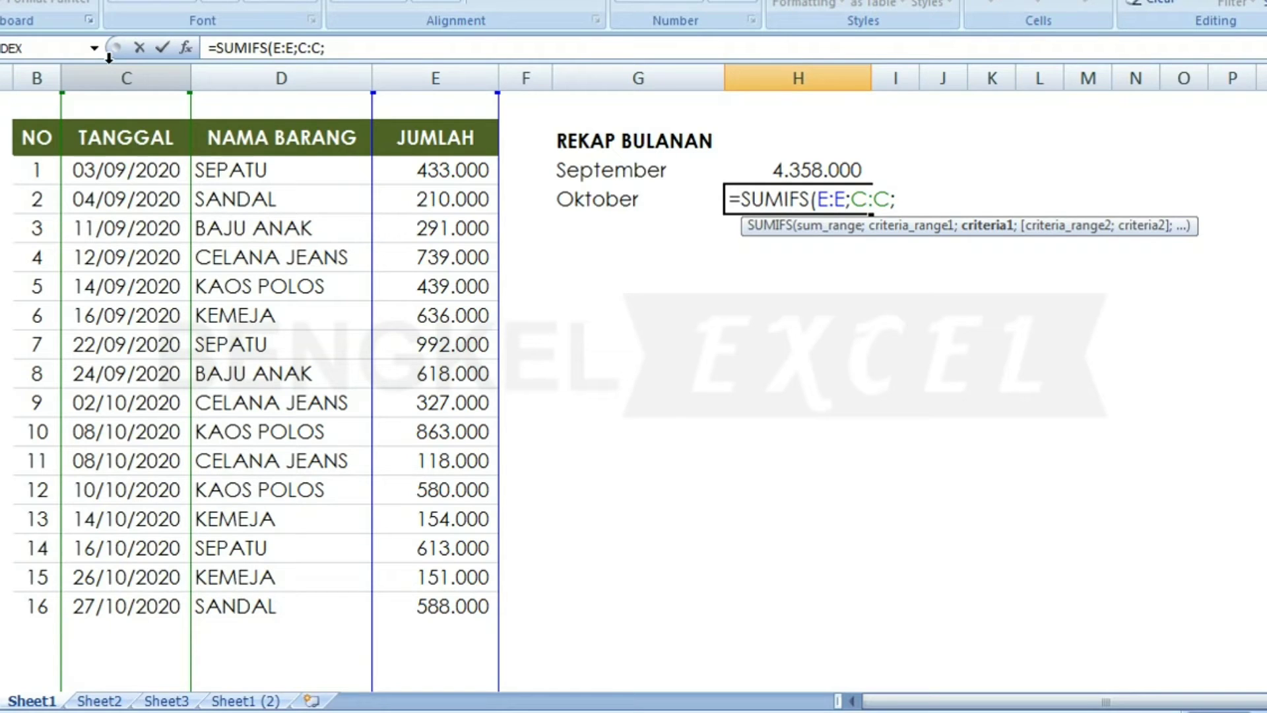
Set the first criterion of the H4 SUMIFS formula to ">="&G4, the start date of October.
text(">=")
text(&)
click(606, 196)
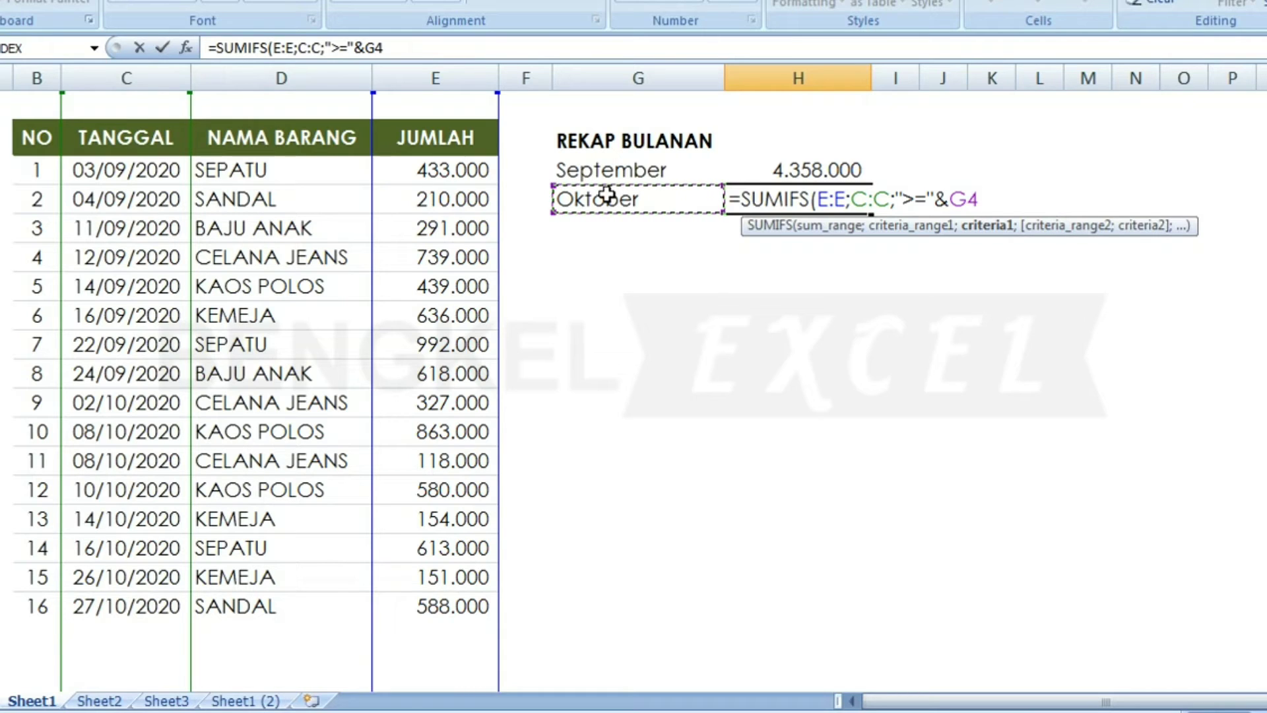
text(;)
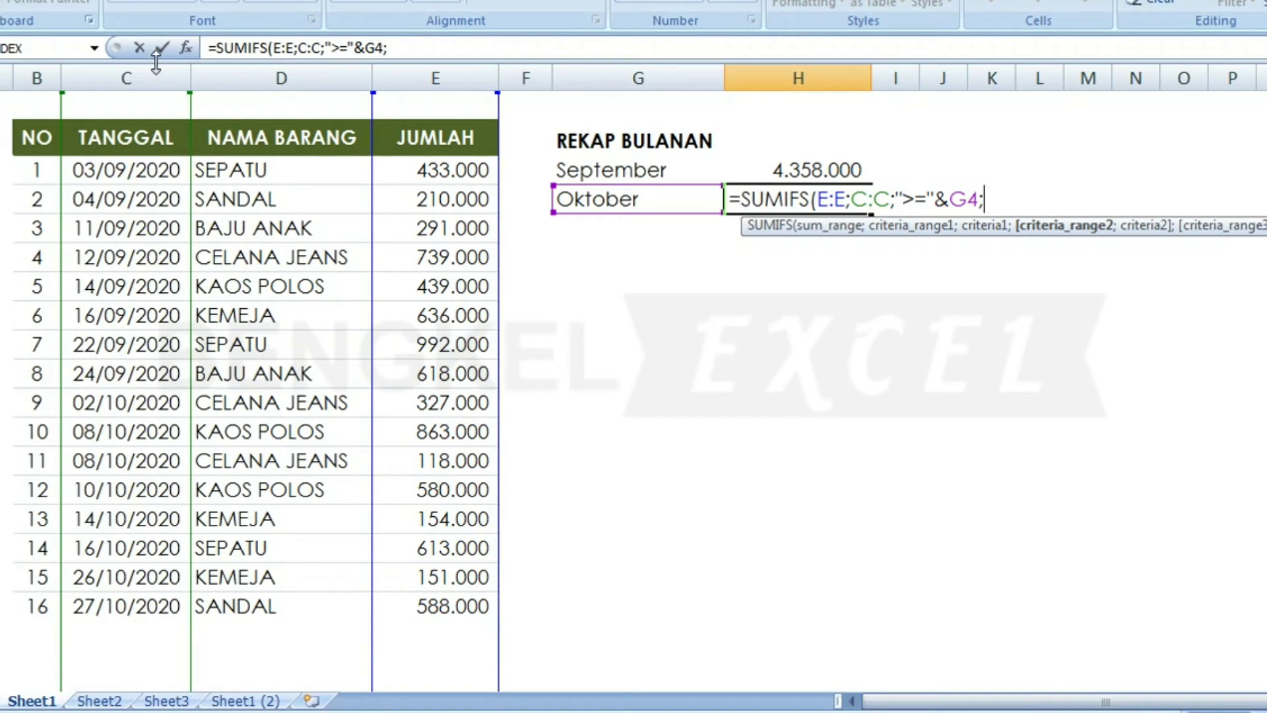
Add the whole column C as the second criteria range in H4 and begin its criterion with "<="&EOMONTH.
click(146, 63)
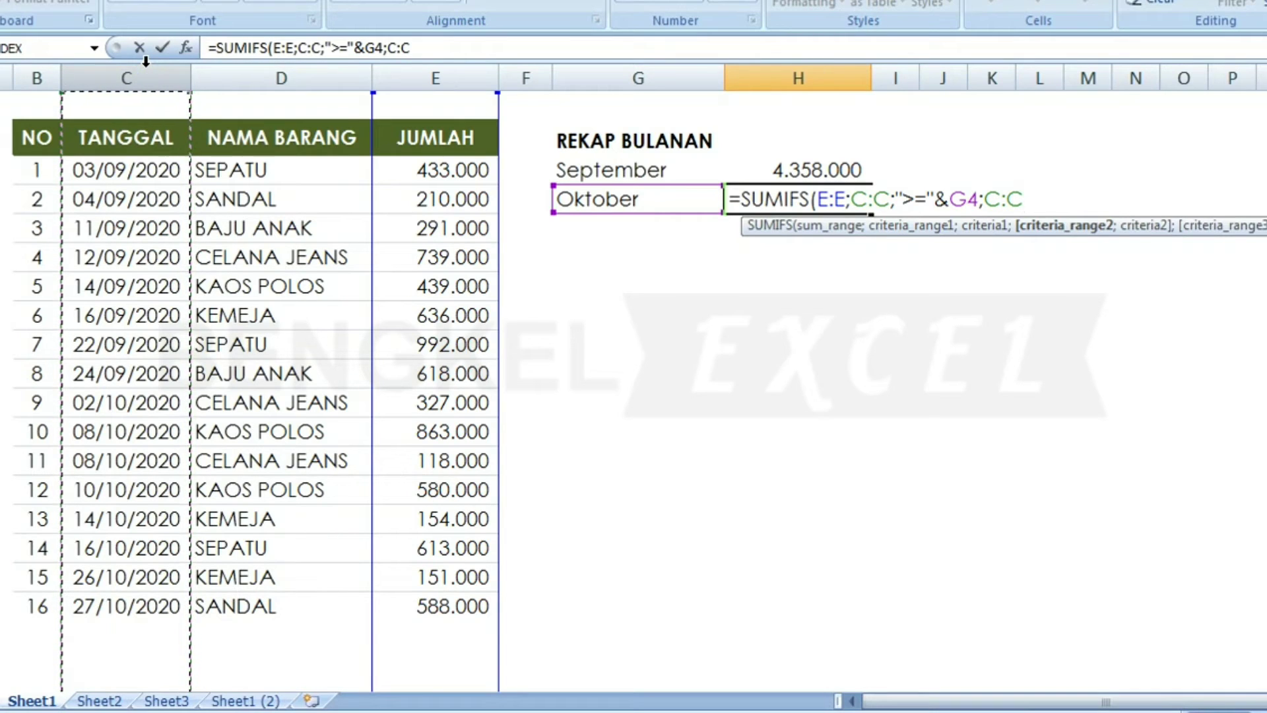
text(;)
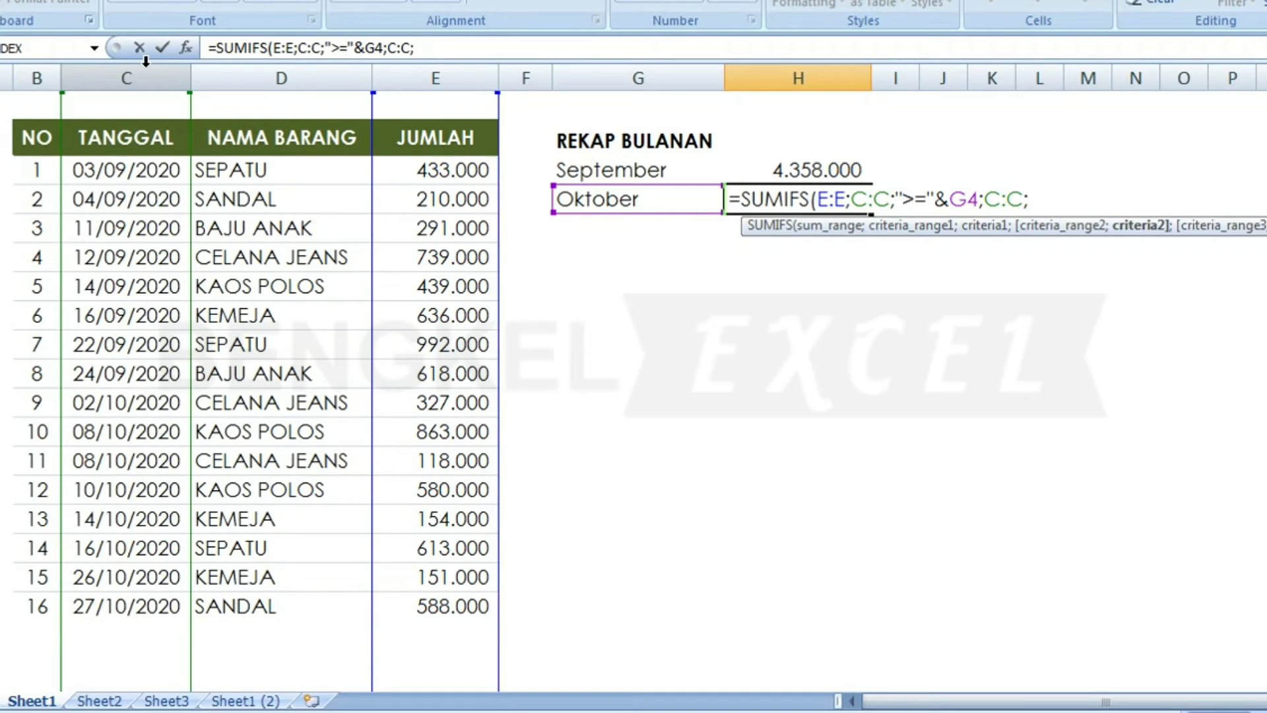
text(")
text(<="&E)
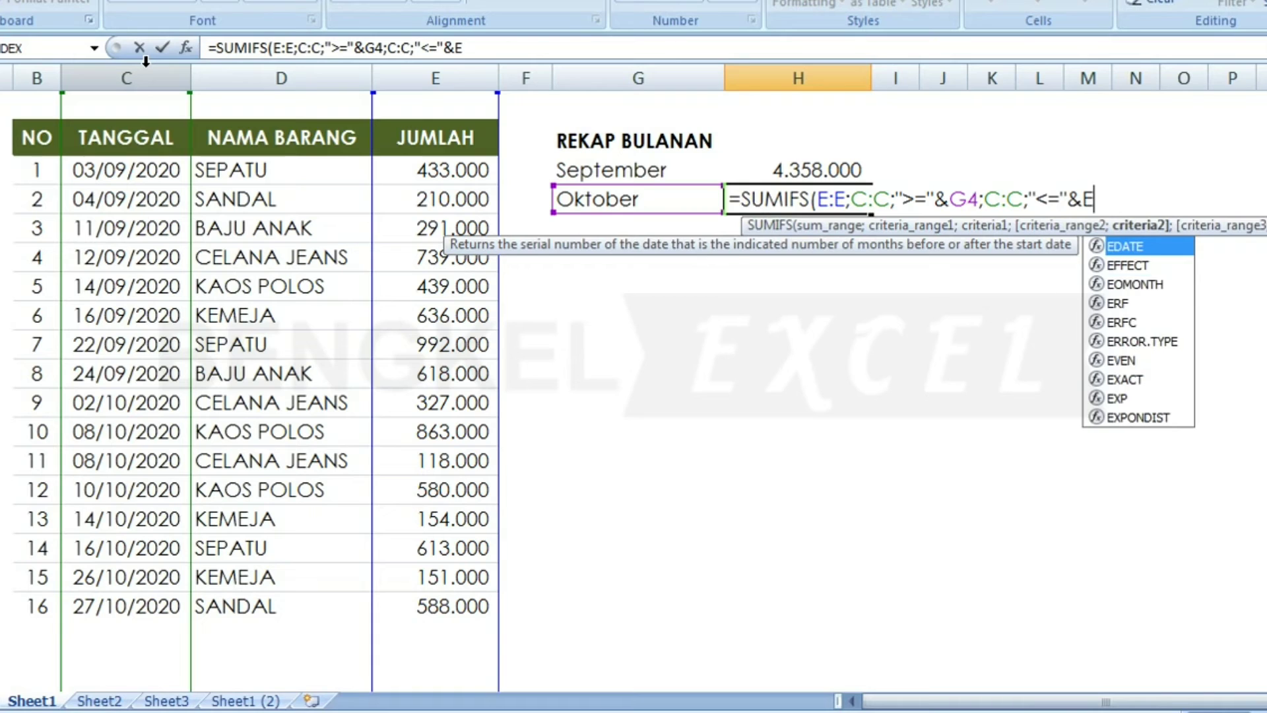
key(Down)
key(Down)
key(Tab)
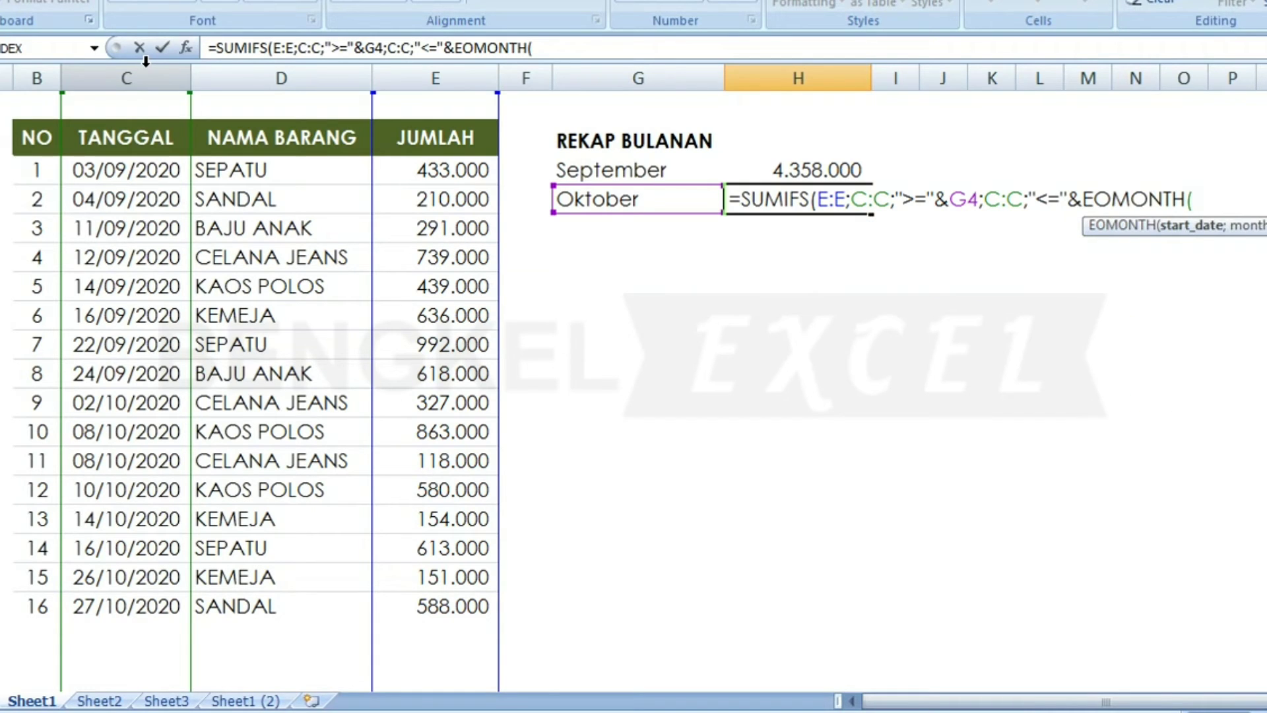
Complete EOMONTH with start date G4 and 0 months, then close and enter the SUMIFS formula in H4.
click(631, 198)
text(;)
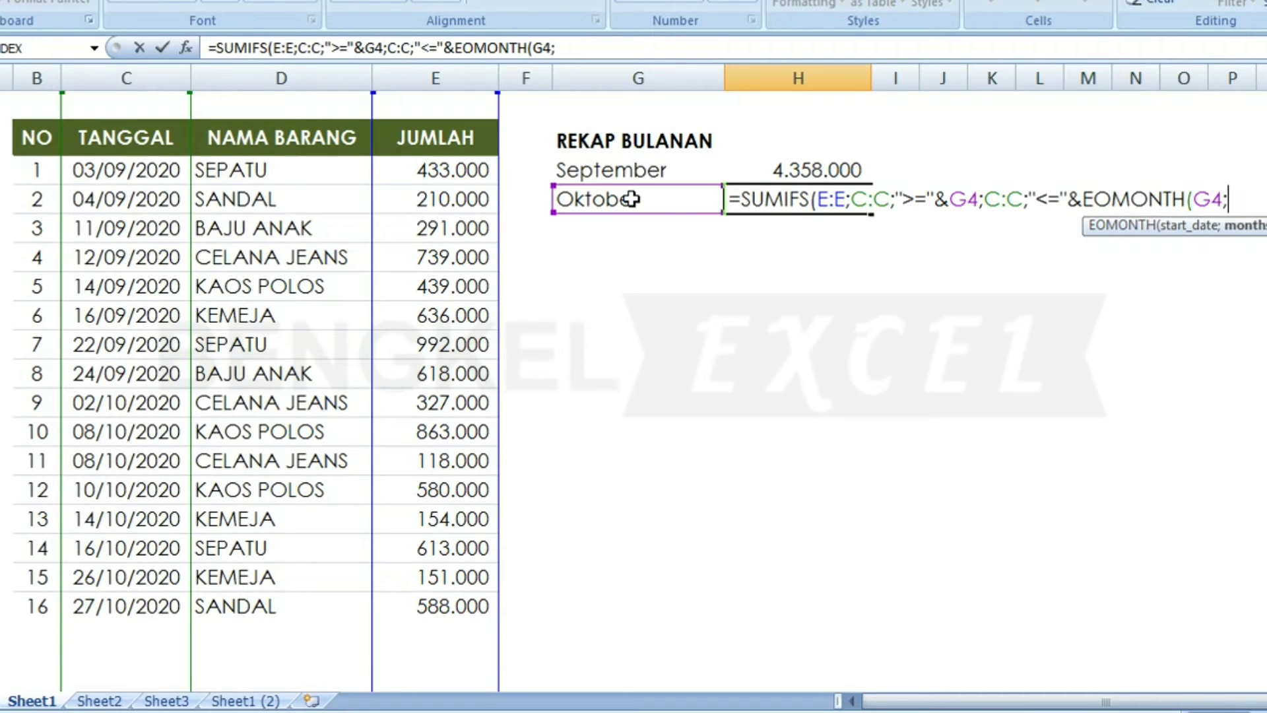
text(0)
text())
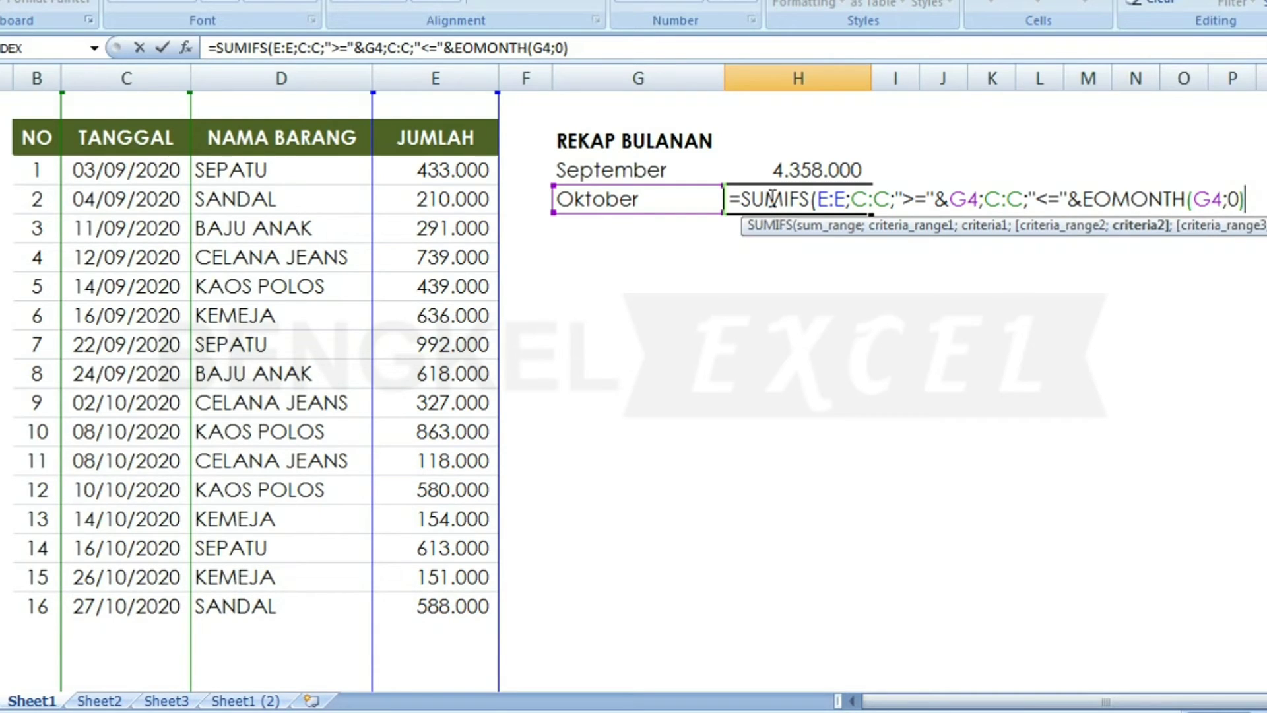
text())
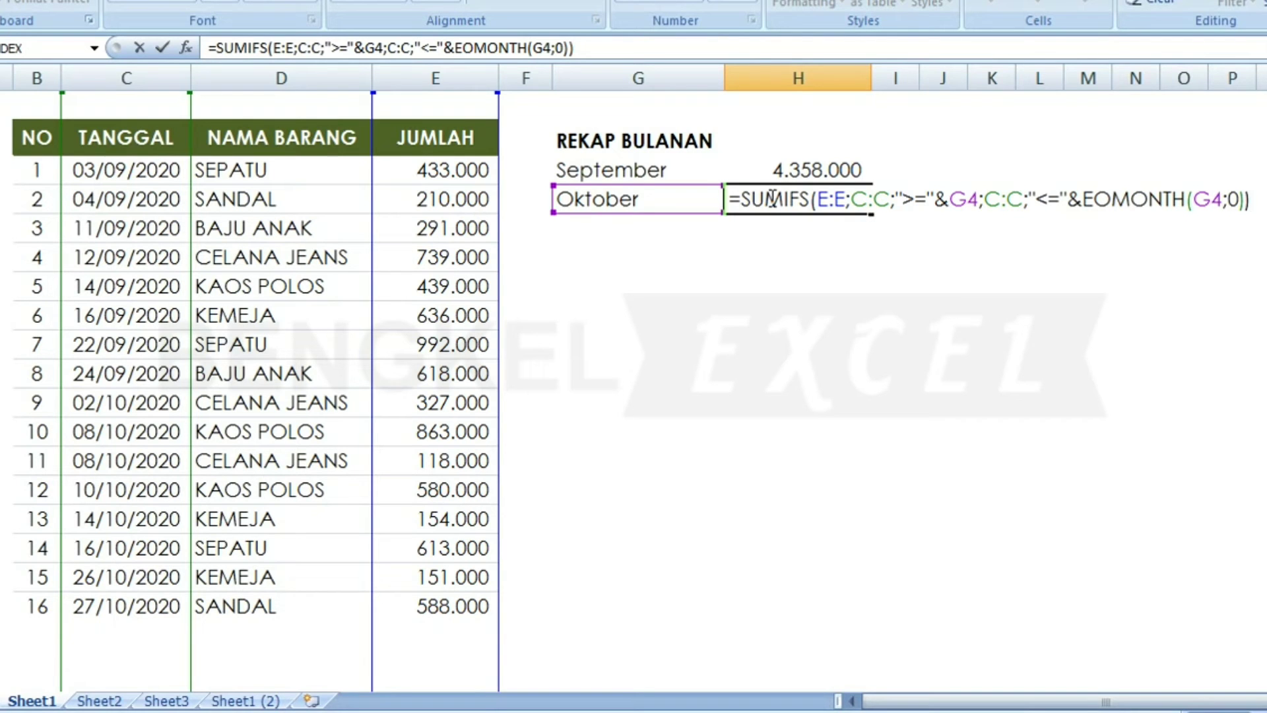
key(Return)
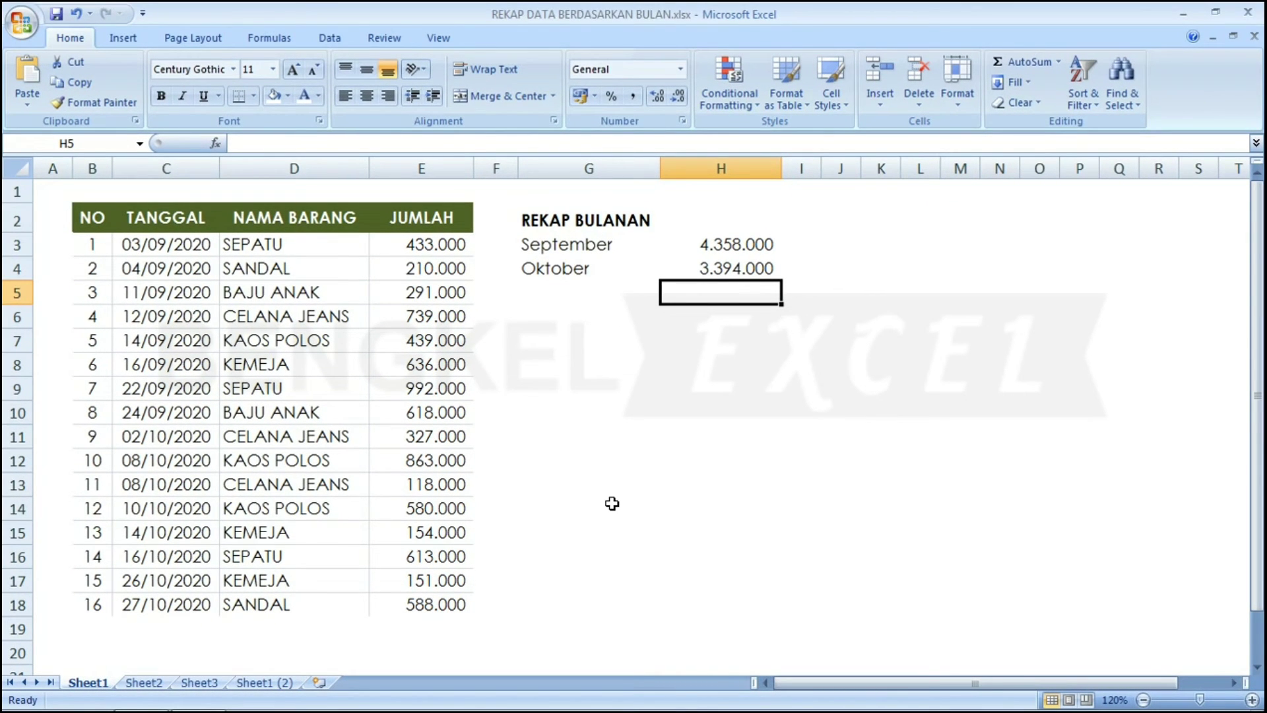
Insert an AutoSum of the September amounts E3:E10 in cell G10, level with the last September row, to check the recap total.
key(Left)
key(Left)
key(Left)
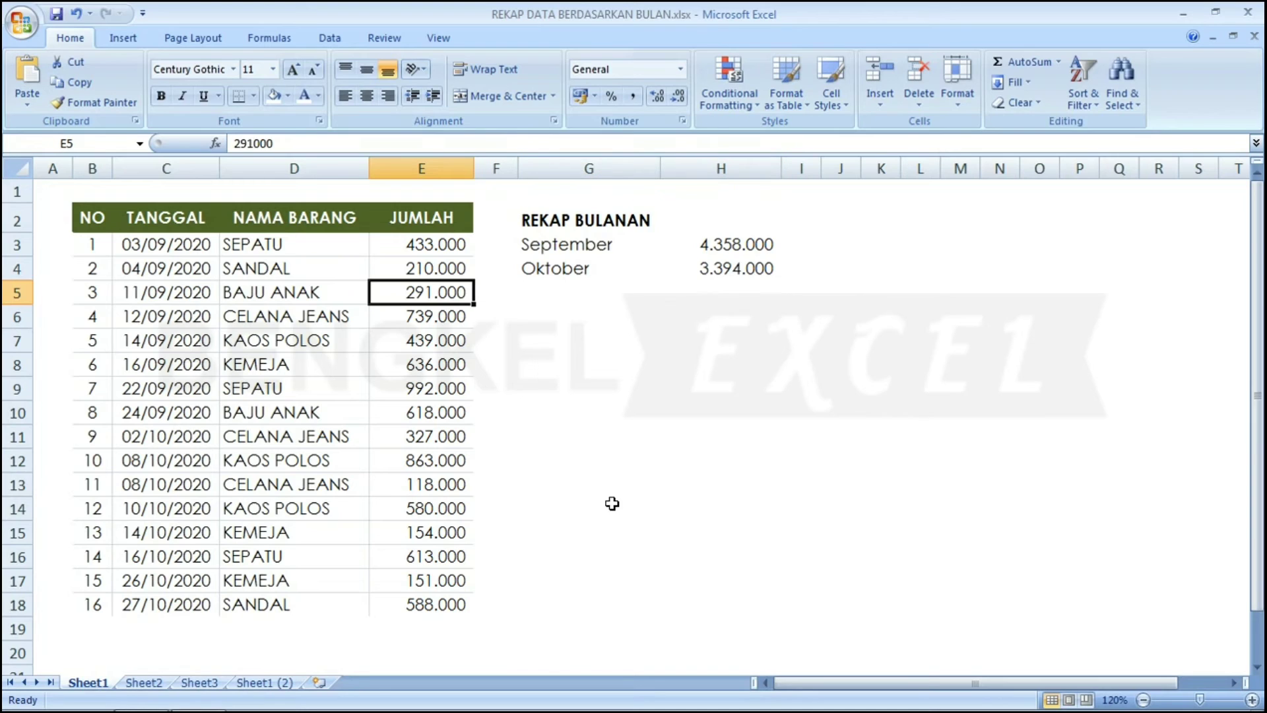
key(Down)
key(Down)
key(Down)
key(Down)
key(Down)
key(Down)
key(Left)
key(Up)
key(Left)
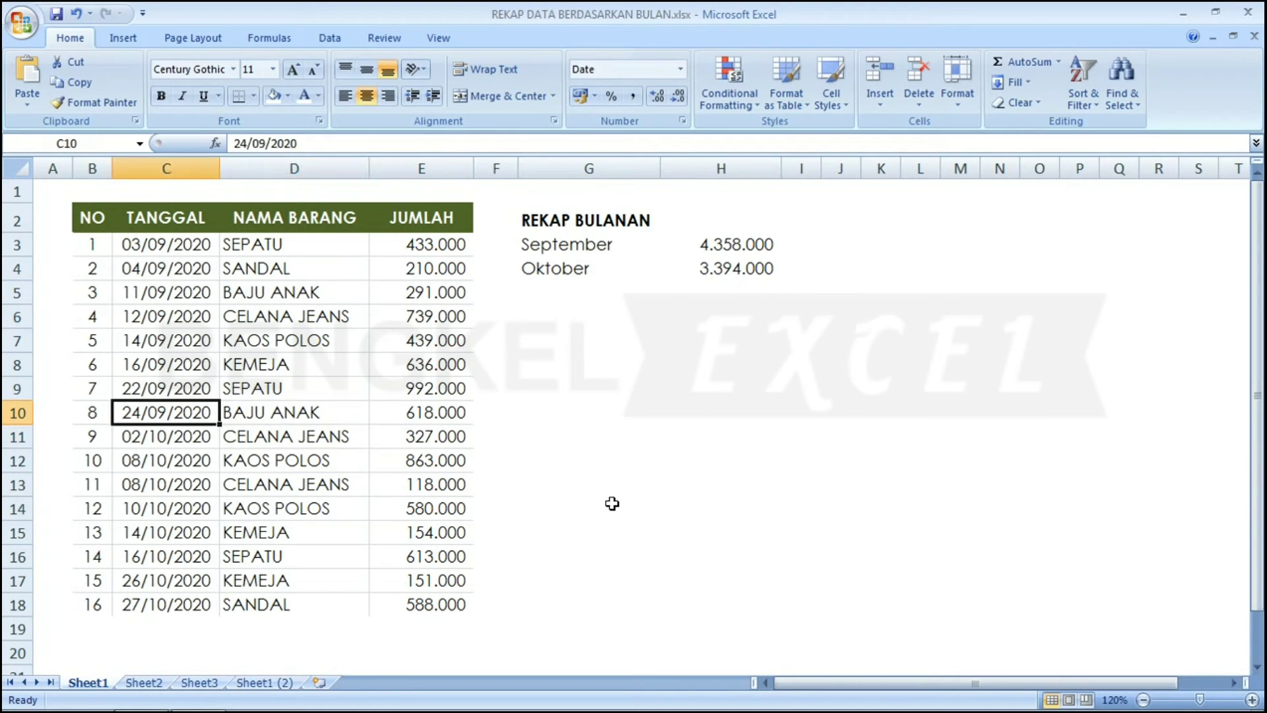
key(Right)
key(Right)
key(Right)
key(Right)
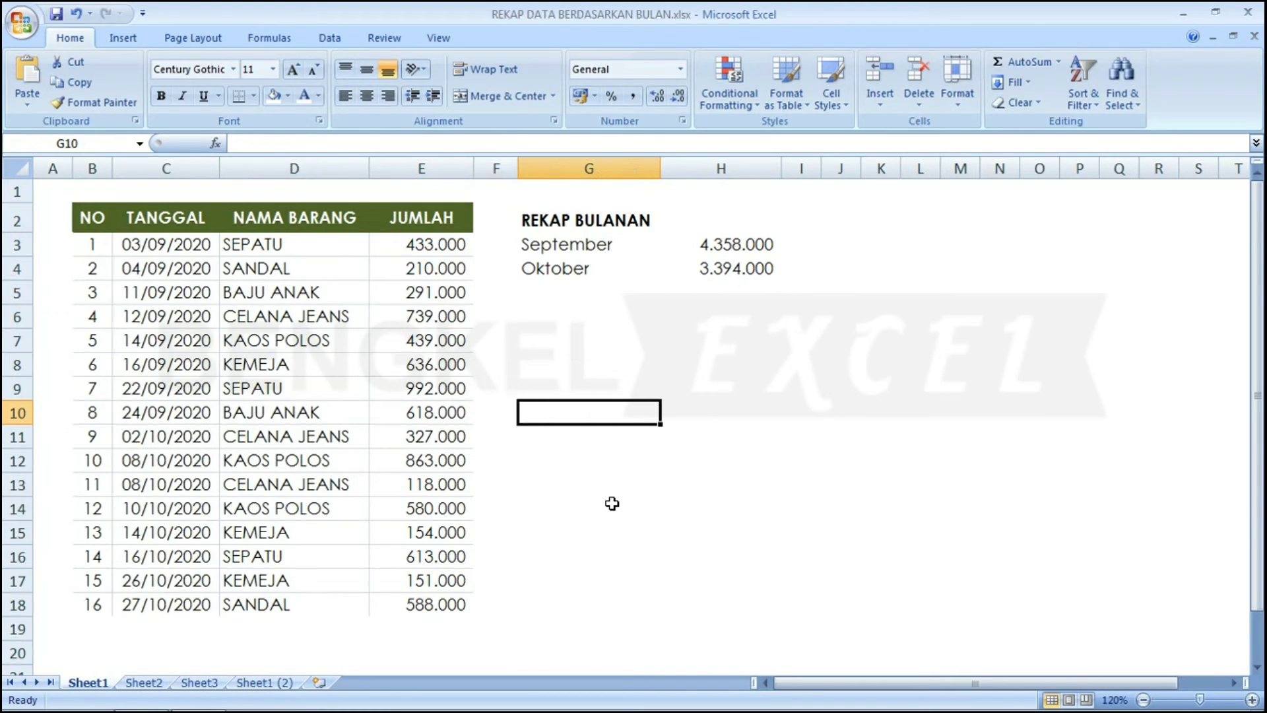
click(1019, 61)
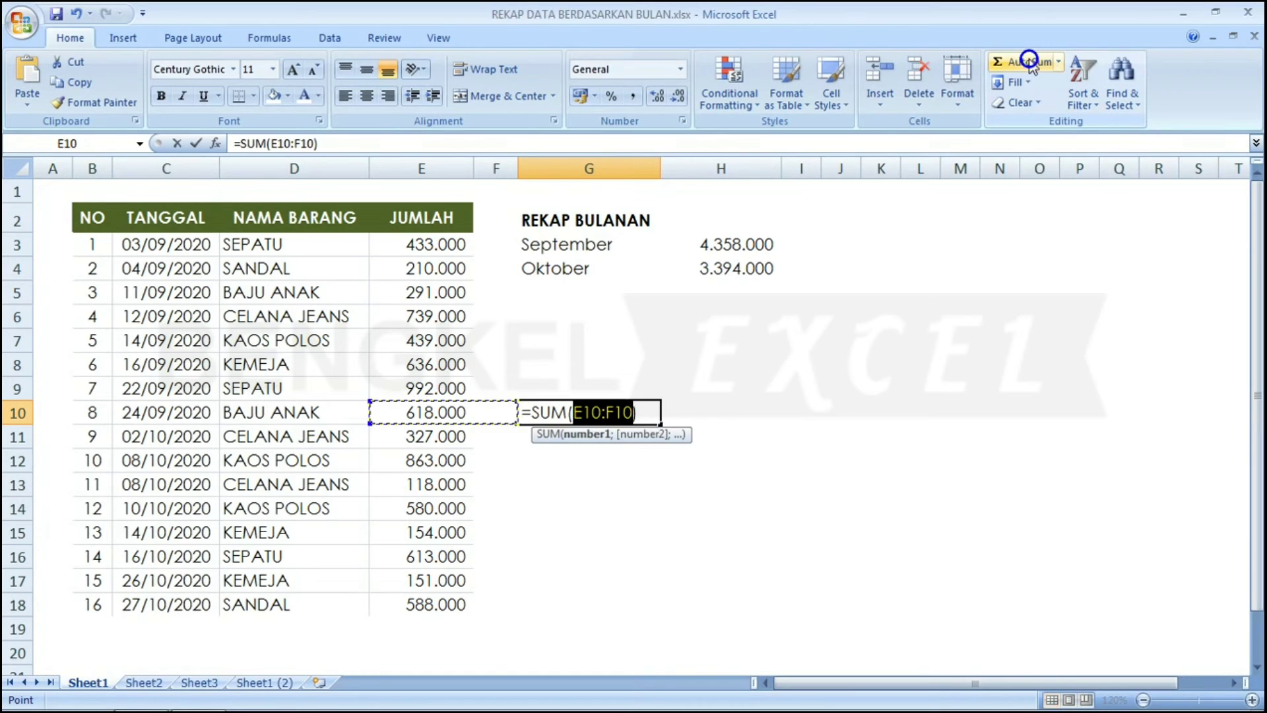
drag(425, 241, 424, 414)
key(Return)
key(Up)
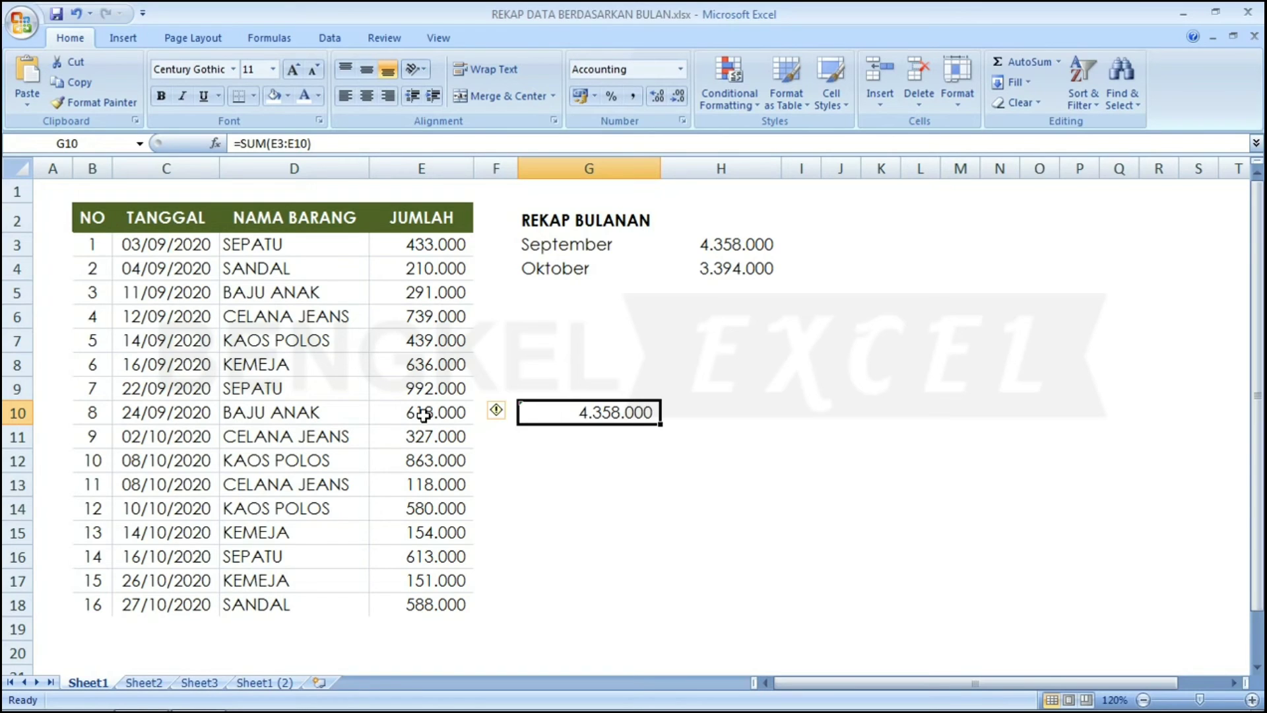
Clear the check sum from cell G10.
key(Delete)
key(Down)
key(Down)
key(Down)
key(Down)
key(Down)
key(Down)
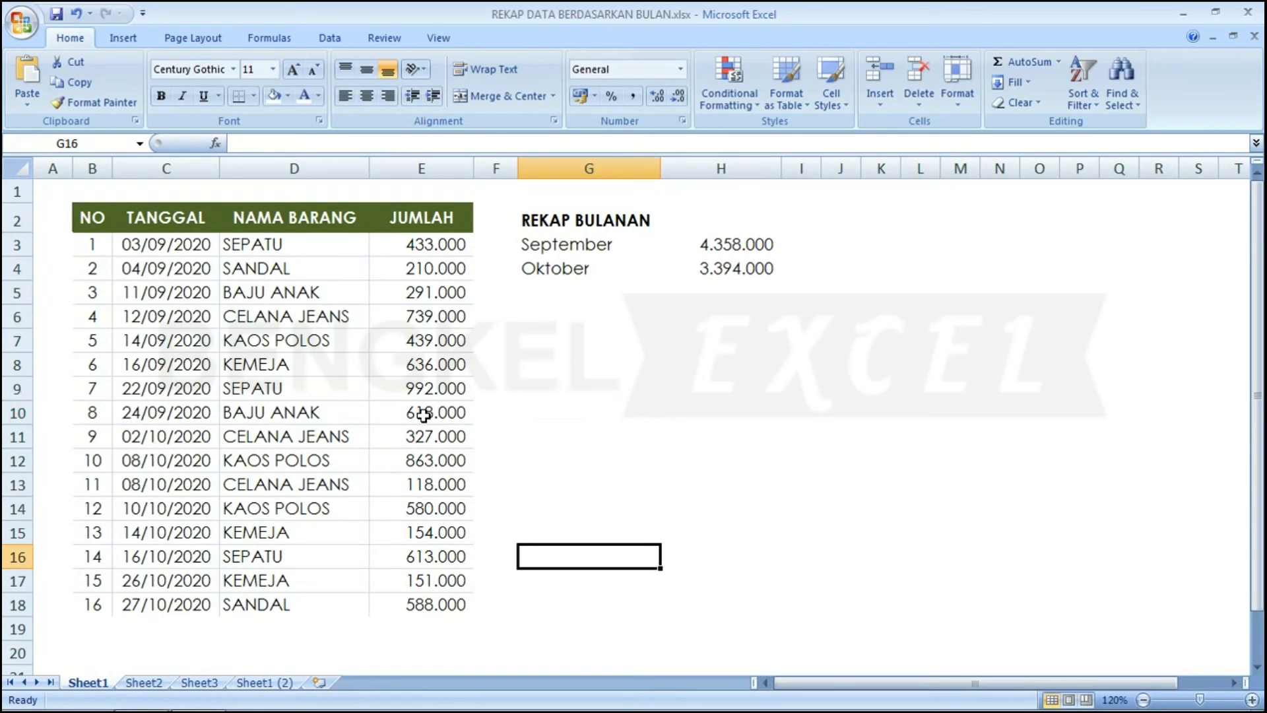
Start a test row directly beneath the table by entering the date 10/9/20 in C19.
key(Left)
key(Left)
key(Left)
key(Left)
key(Left)
key(Down)
key(Down)
key(Down)
key(Right)
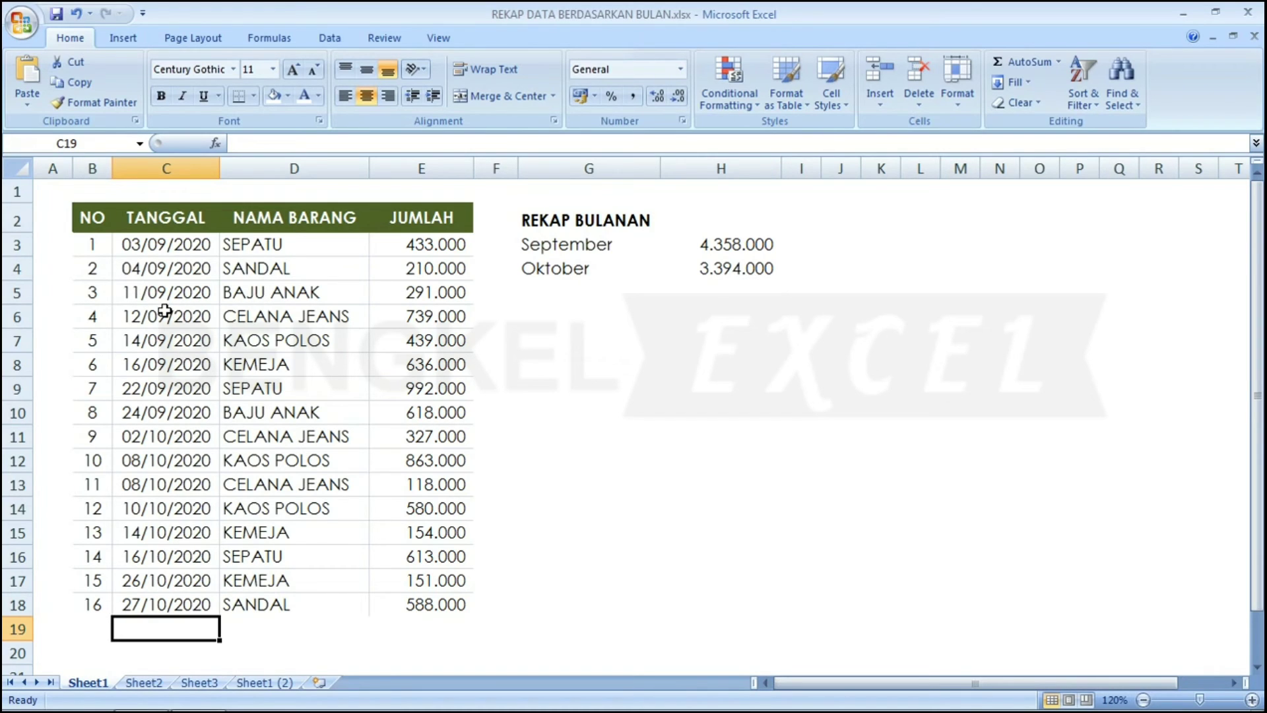
text(10)
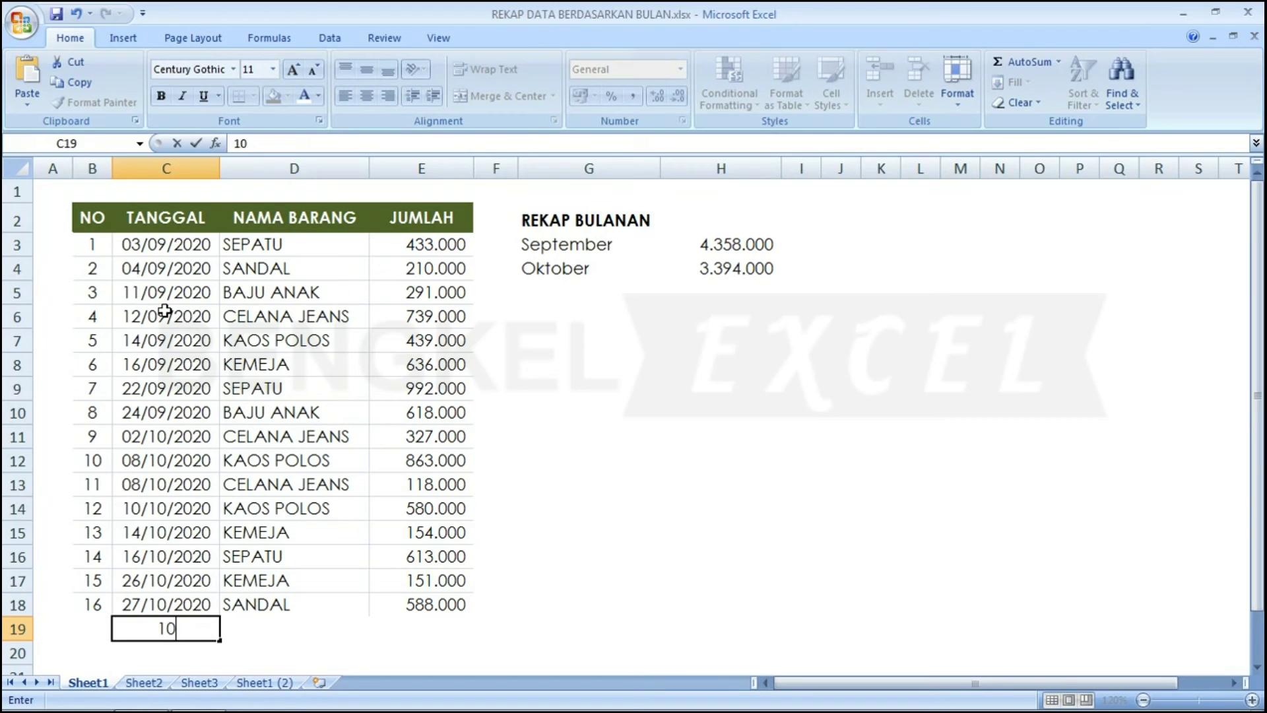
text(/9/20)
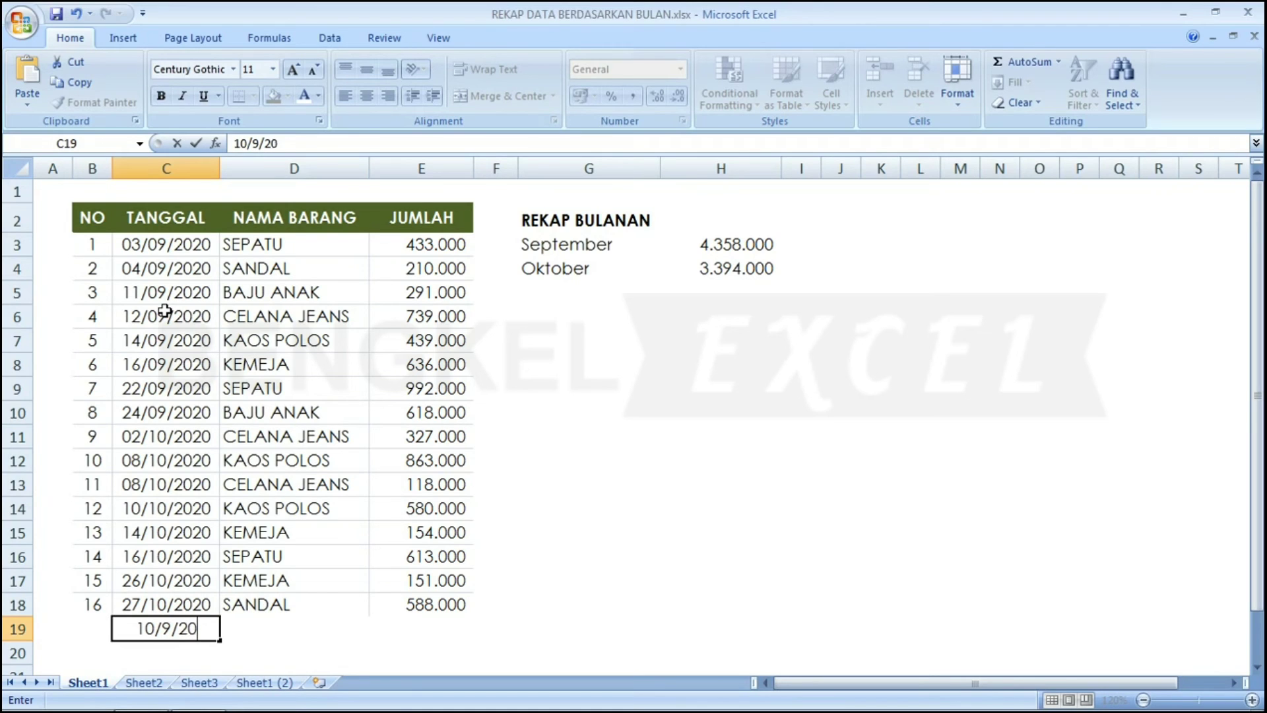
key(Tab)
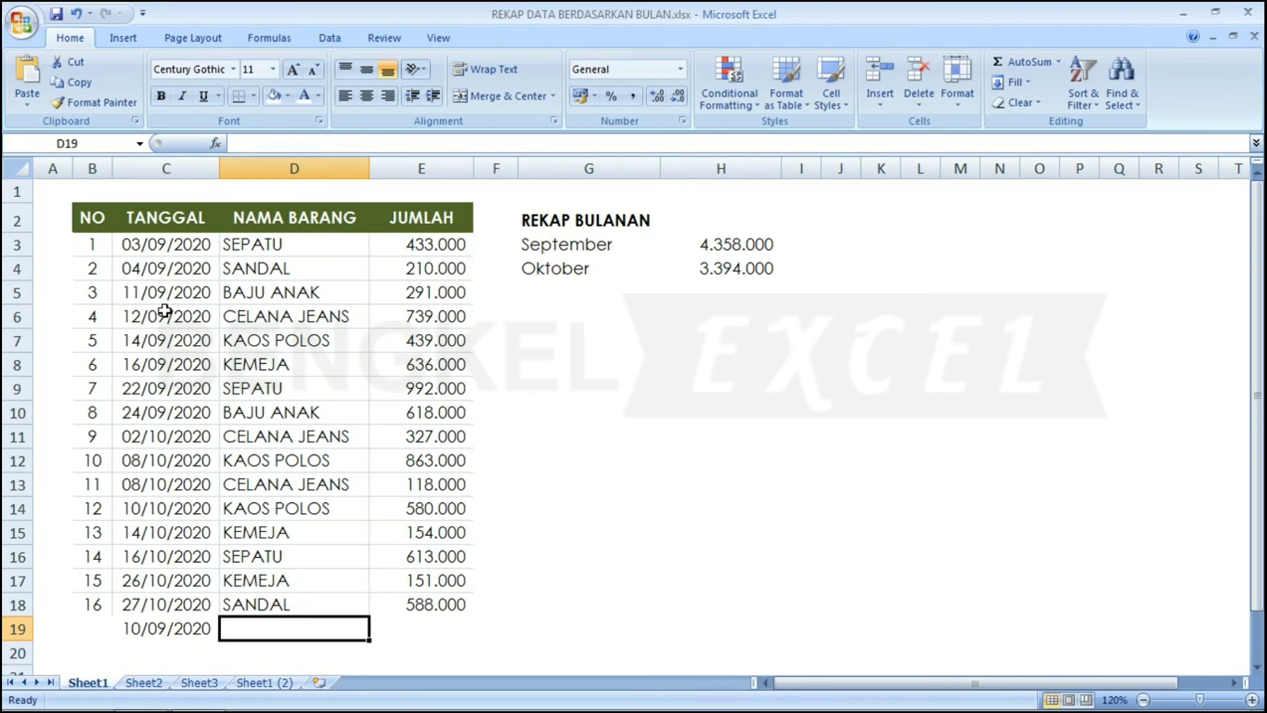
Complete the test row with KAOS POLOS in D19 and the amount 800000 in E19.
text(KAOS POLOS)
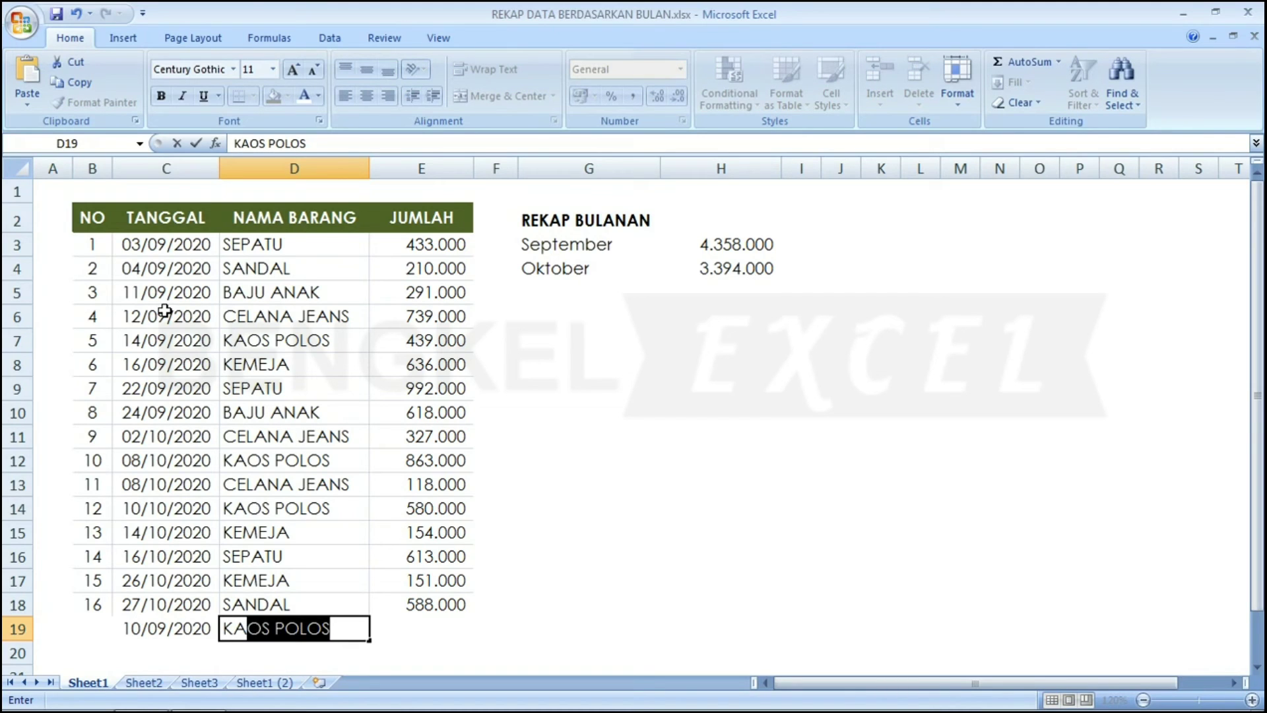
key(Tab)
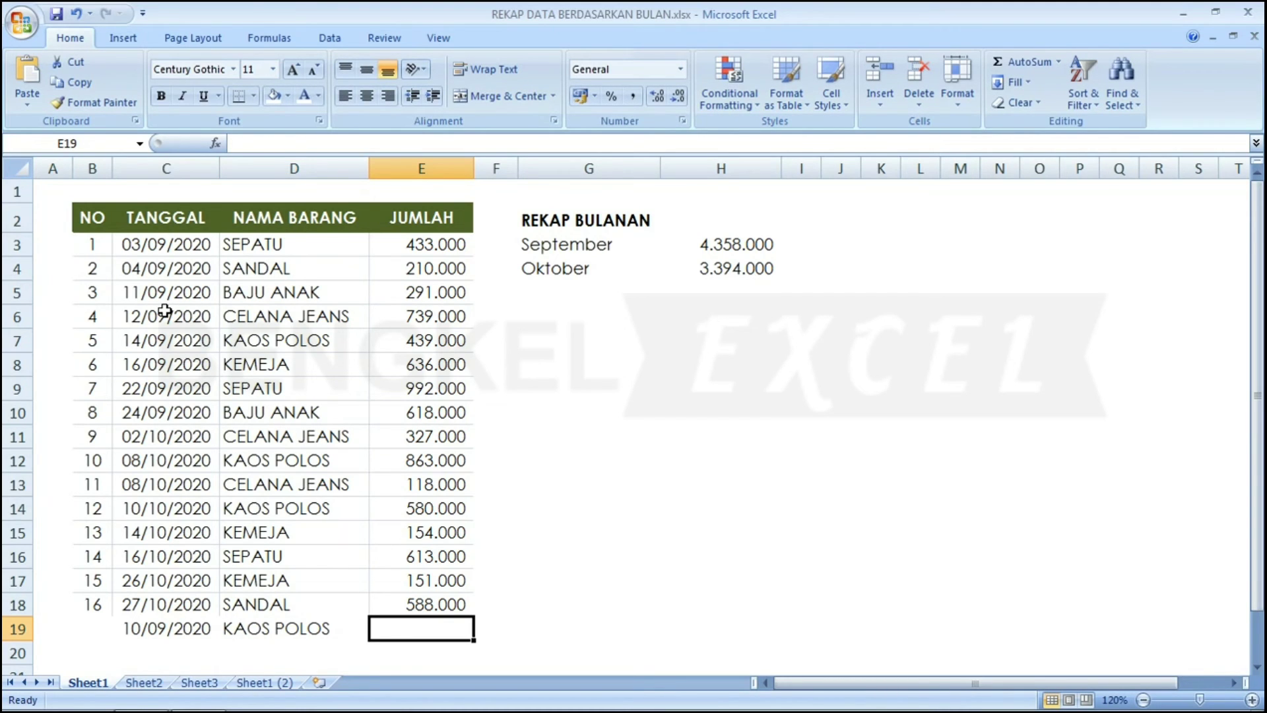
text(800000)
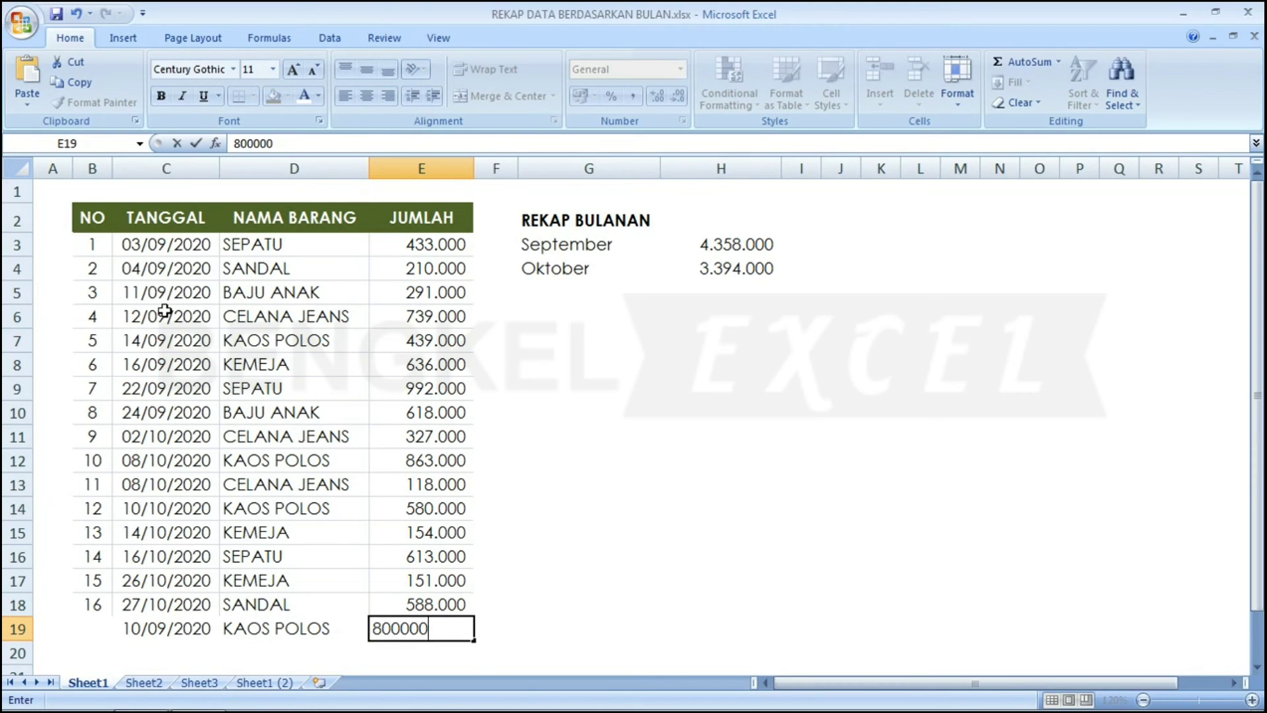
key(Return)
key(Up)
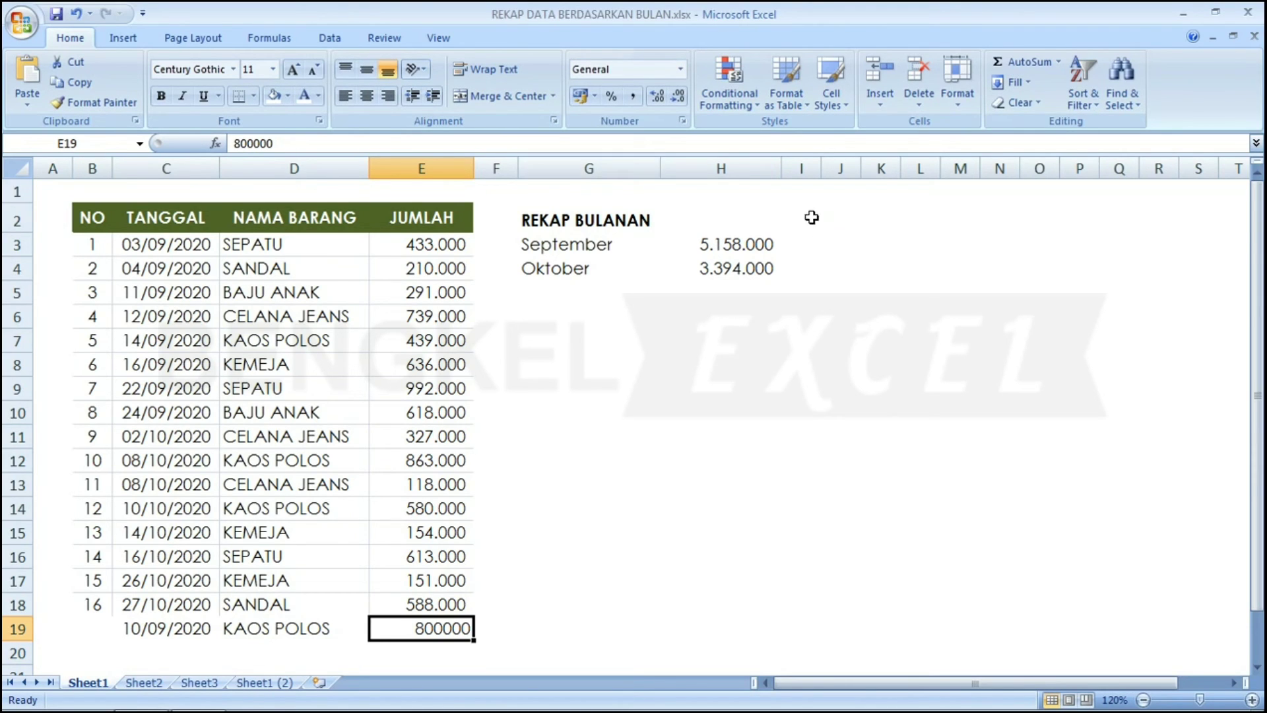
Clear the test amount in E19 and enter 700000 instead, with the September recap total in H3 selected for checking.
key(BackSpace)
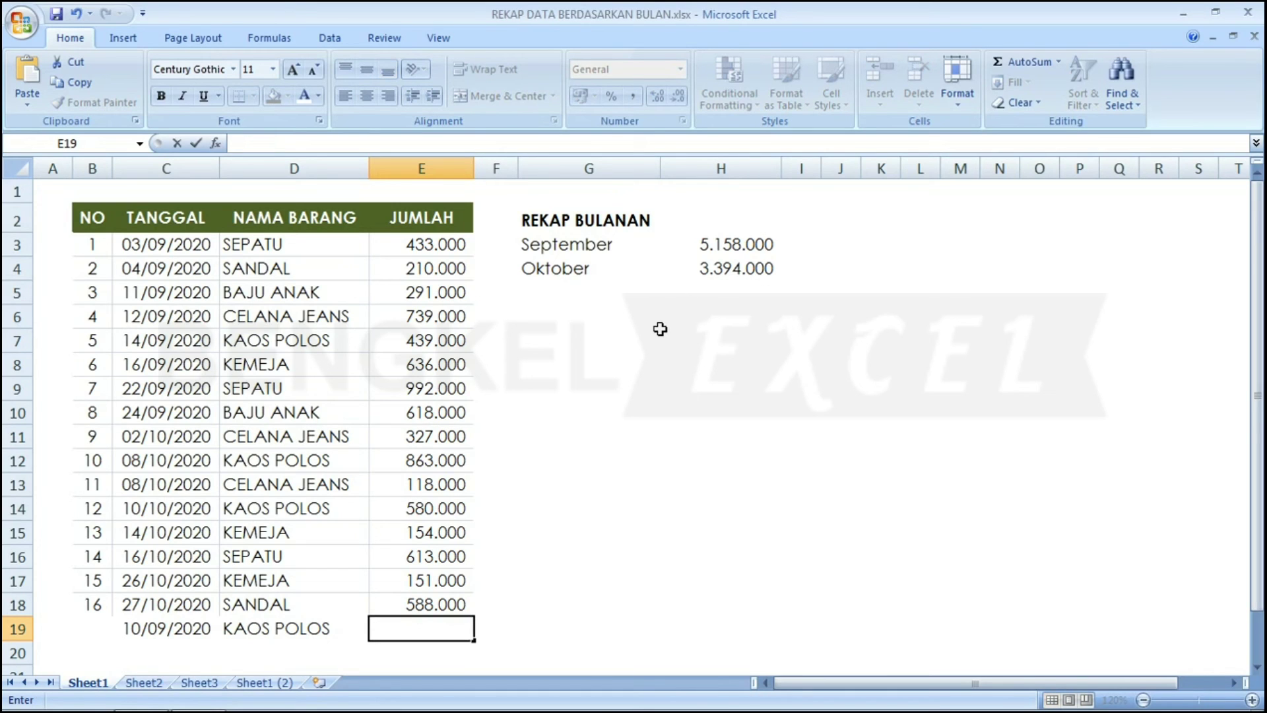
key(Return)
key(Up)
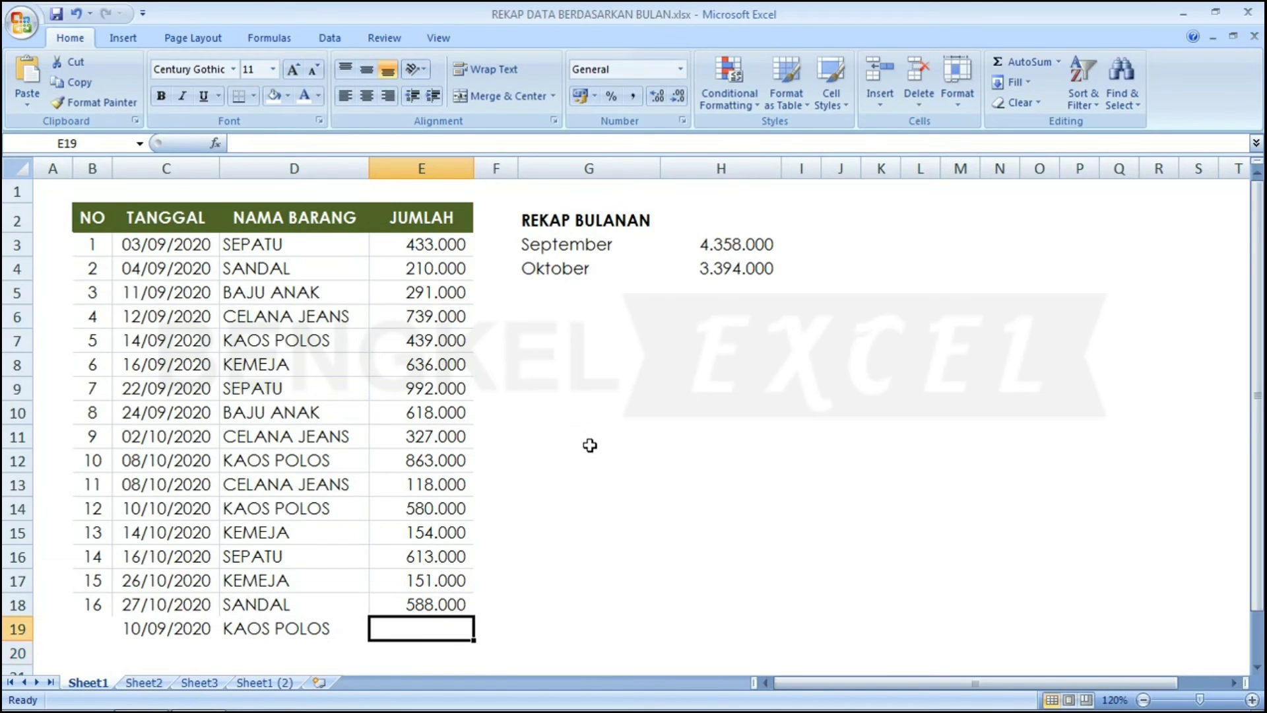
text(70000)
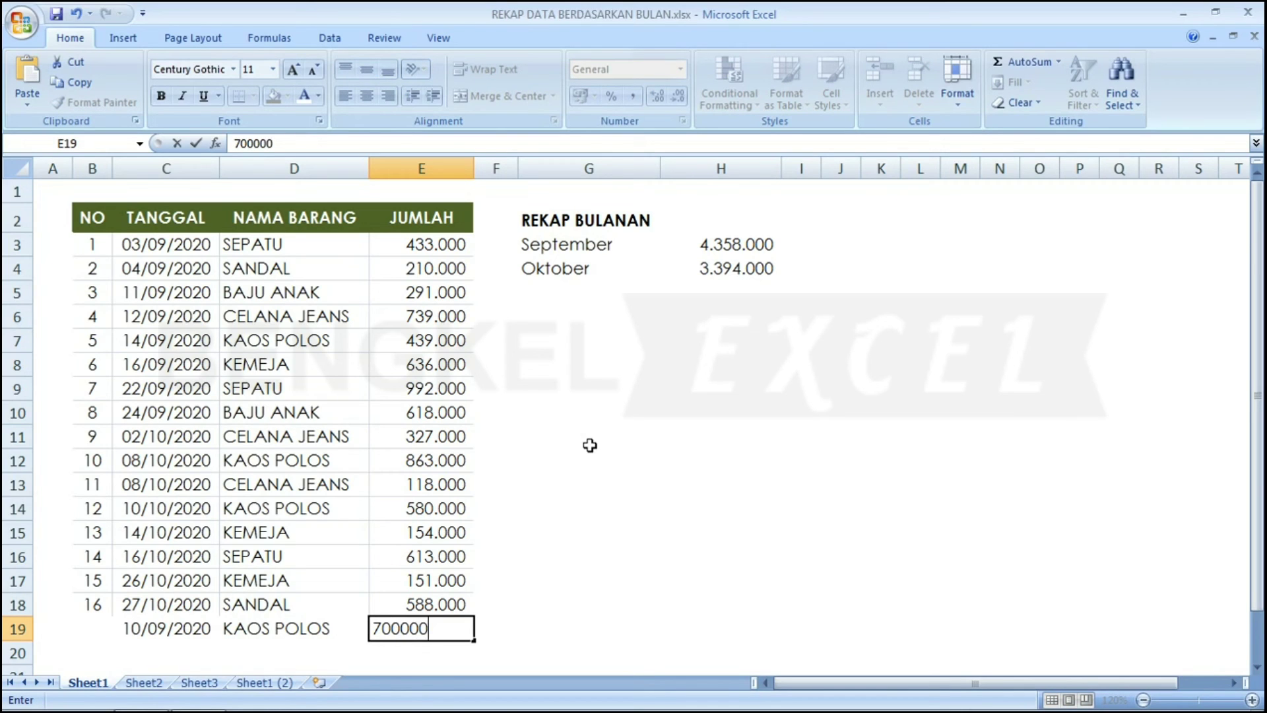
text(0)
key(Return)
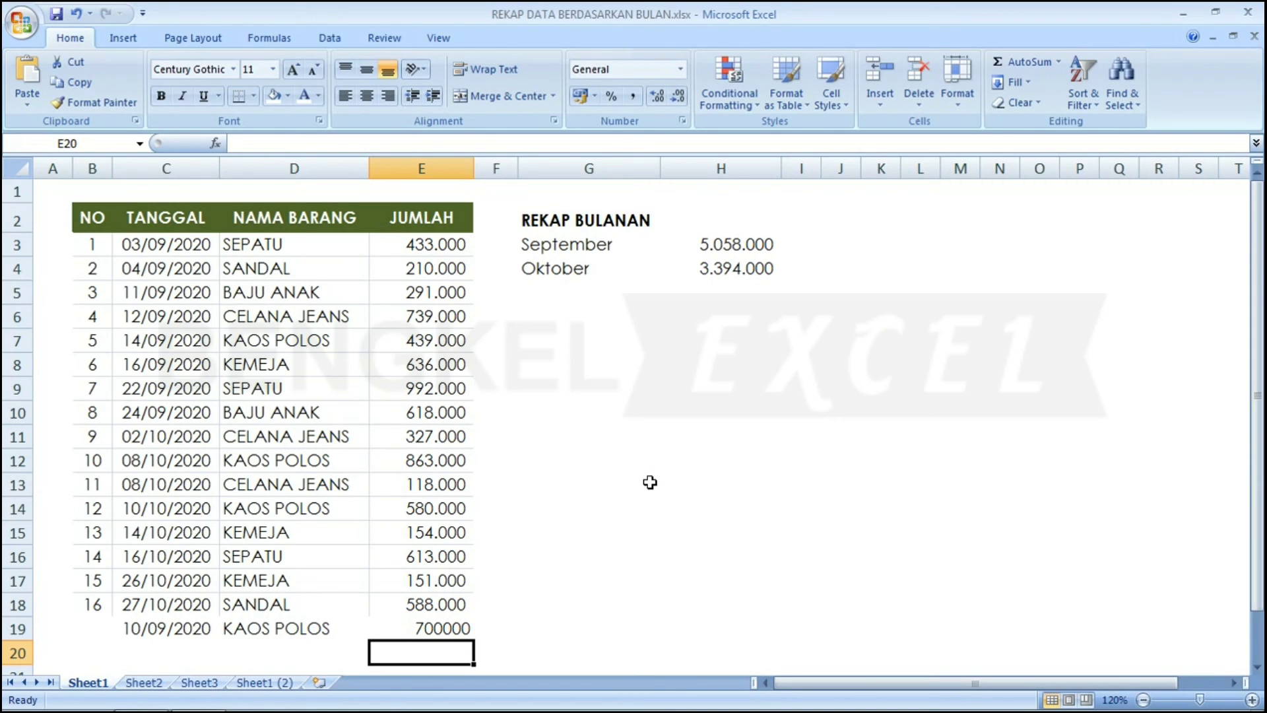
click(716, 244)
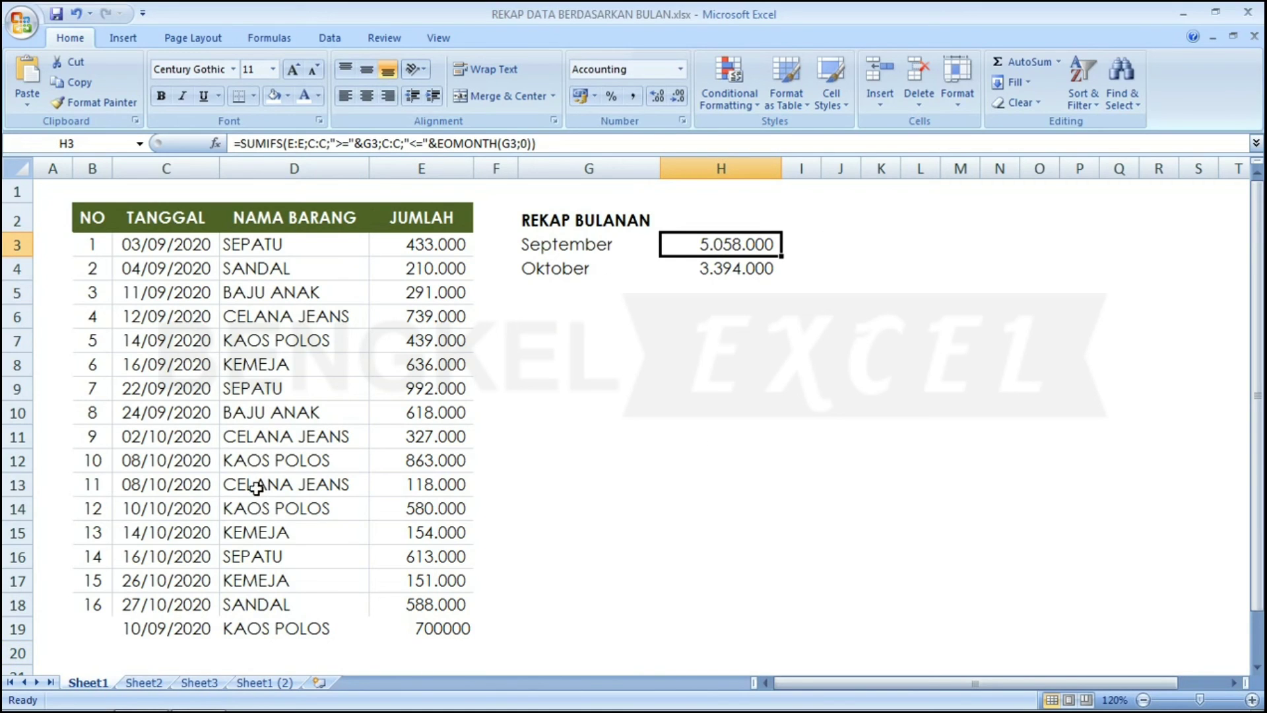
Change the month of the test date in C19 to October, making it 10/10/2020.
double_click(159, 629)
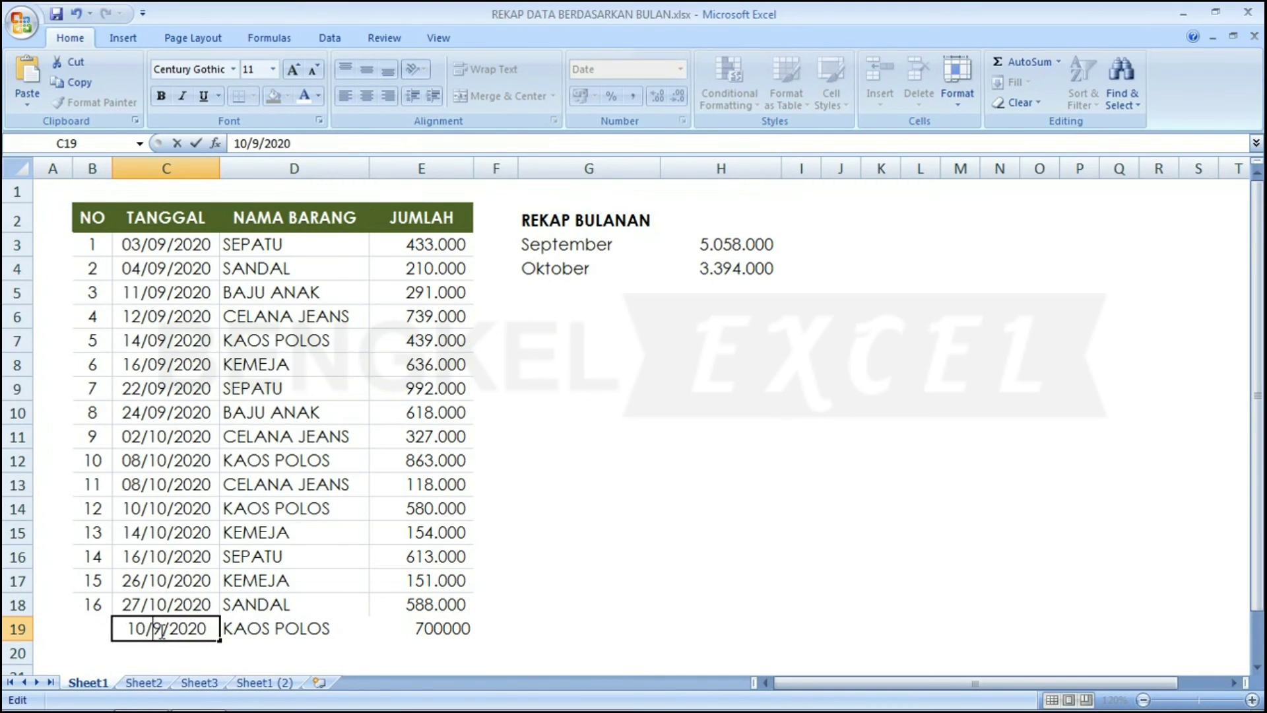
key(Delete)
text(10)
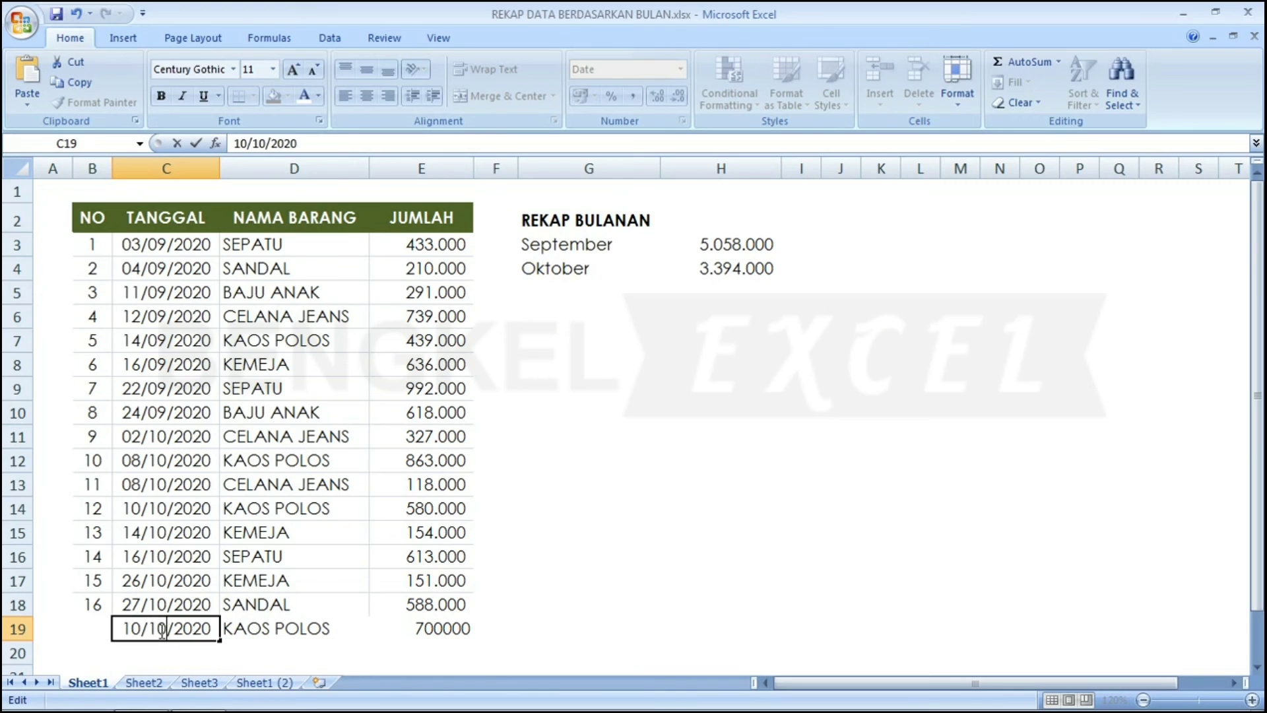
key(Return)
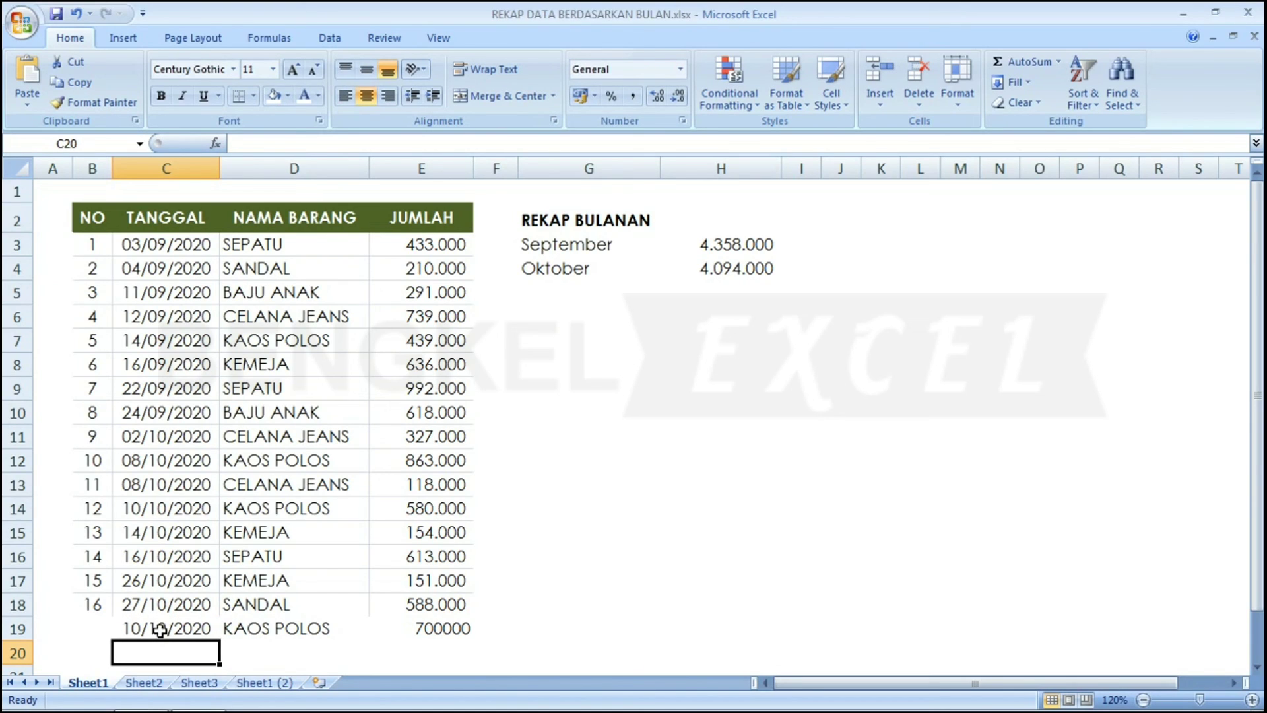
Clear the date, item name and amount of the test row in C19:E19.
click(160, 631)
key(Up)
key(Up)
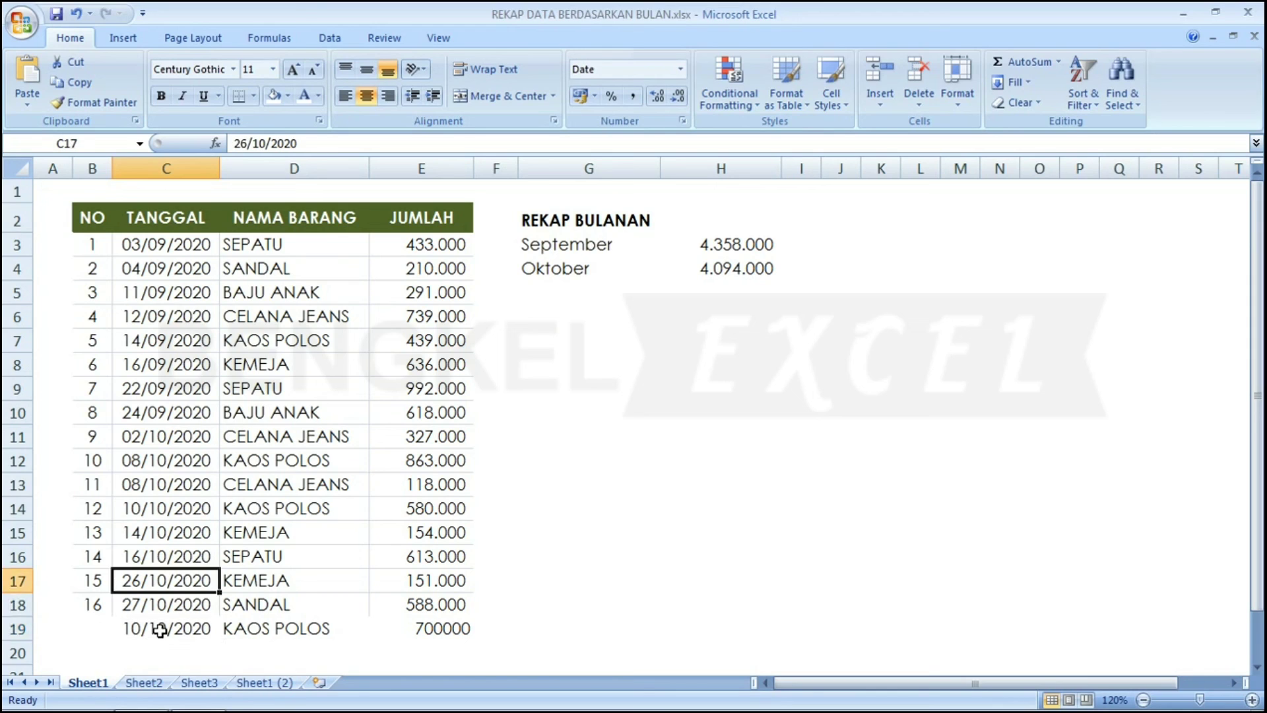
key(Down)
key(Down)
key(Delete)
key(Right)
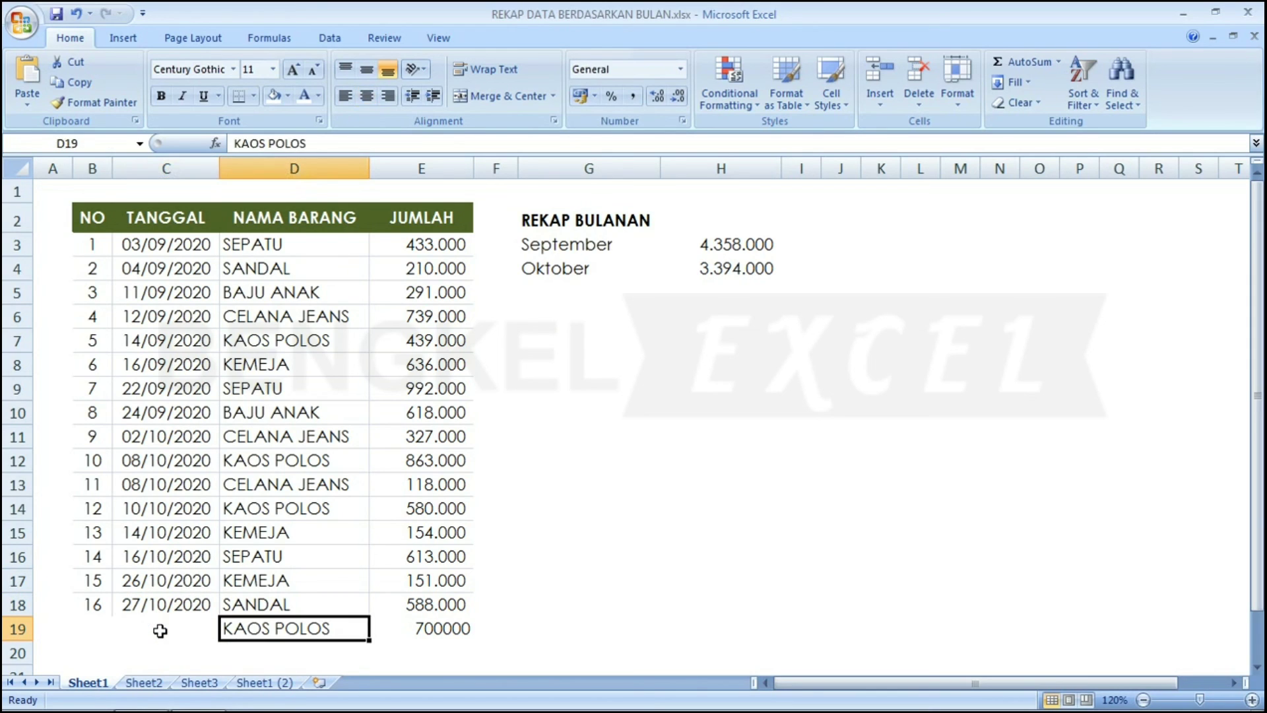
key(Delete)
key(Right)
key(Delete)
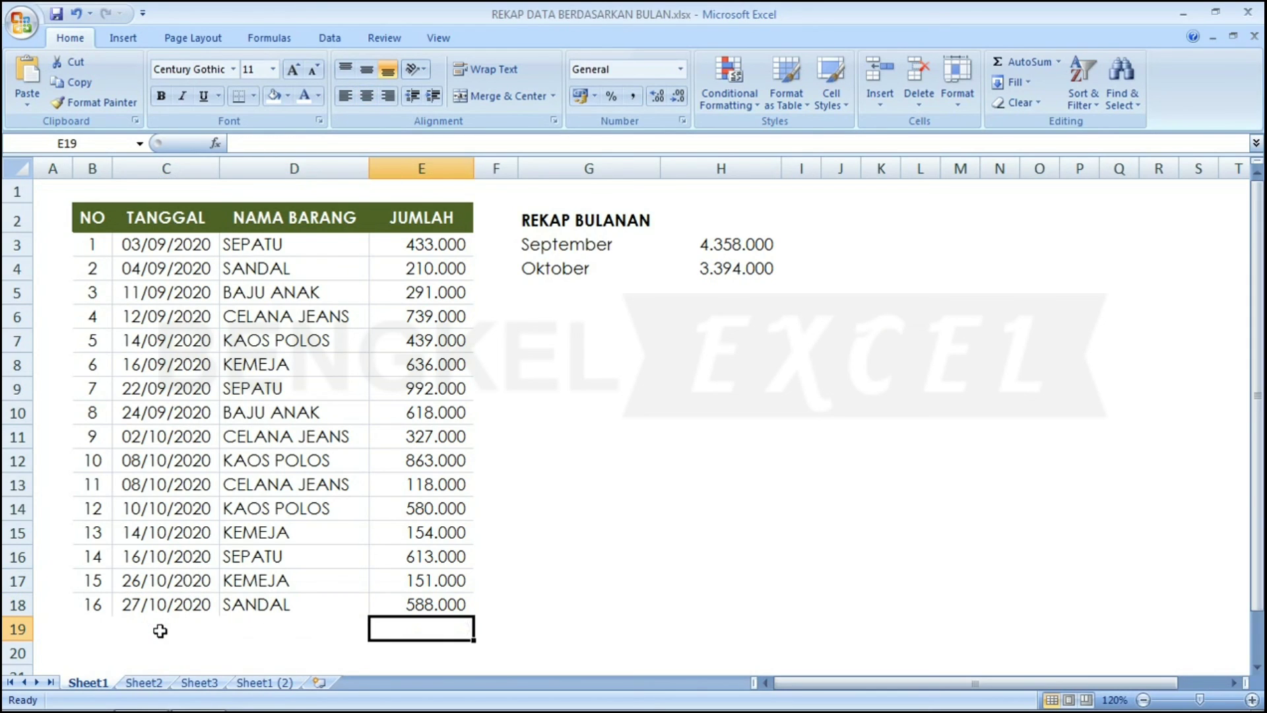
Set the JUMLAH amount of the 16/09/2020 KEMEJA entry in E8 to 90000 to test the recap.
key(Up)
key(Up)
key(Up)
key(Up)
key(Up)
key(Up)
key(Up)
key(Up)
key(Up)
key(Up)
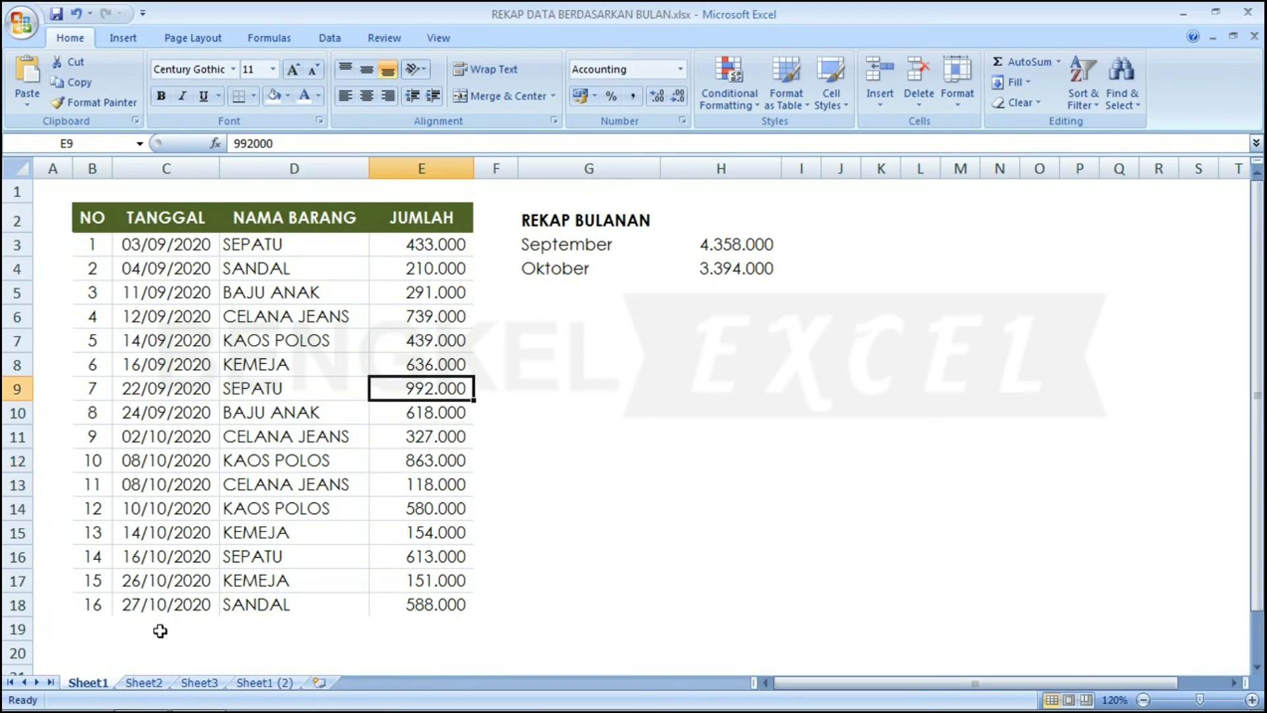
key(Left)
key(Left)
key(Left)
key(Up)
key(Right)
key(Right)
key(Right)
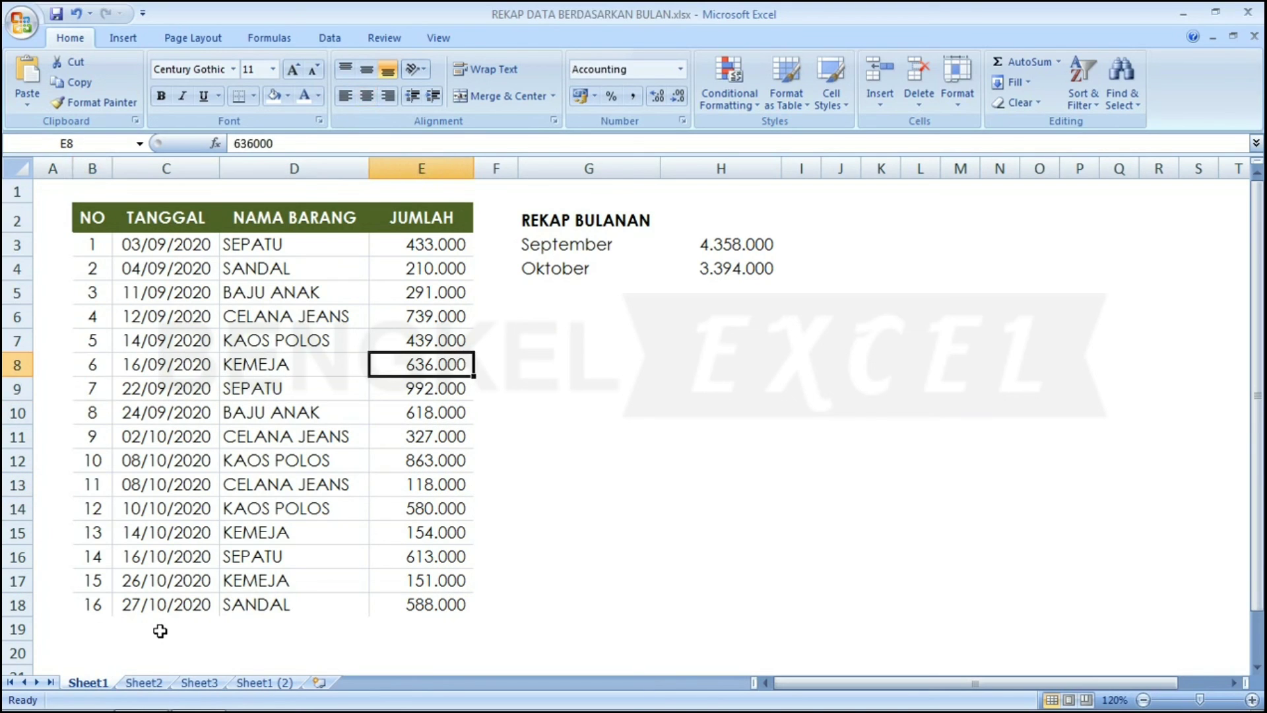
key(Left)
key(Left)
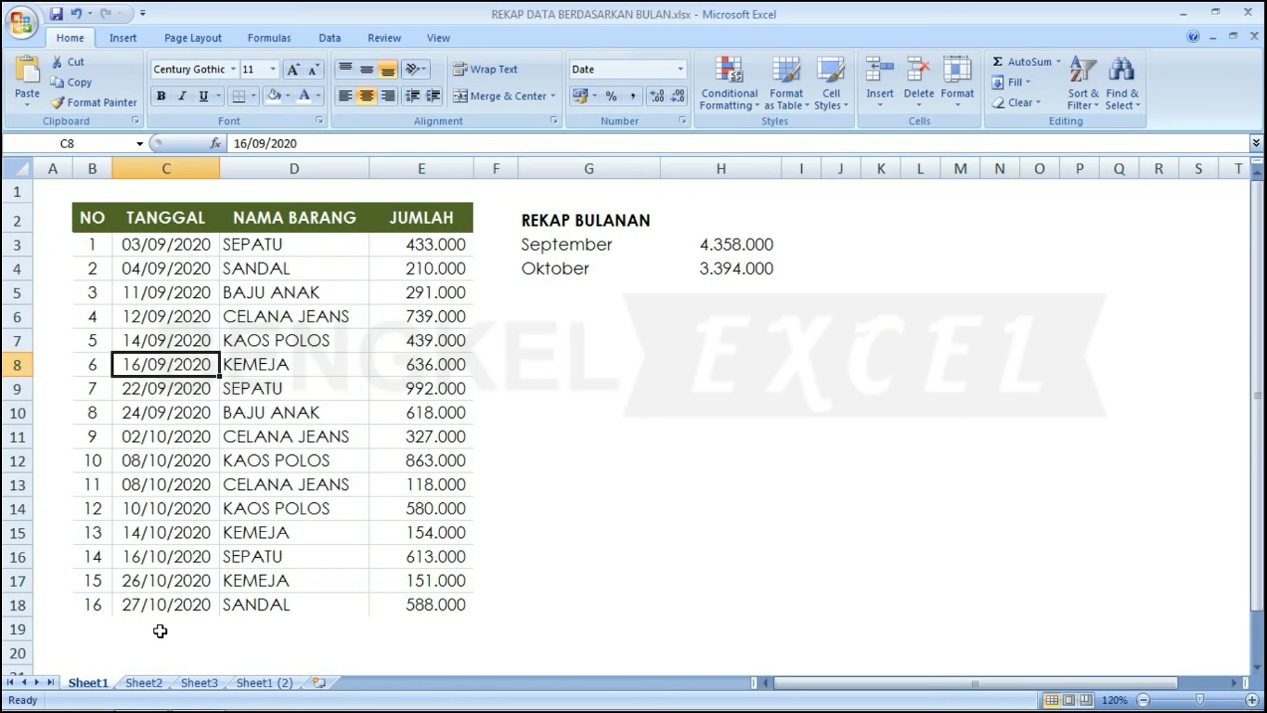
key(Right)
key(Right)
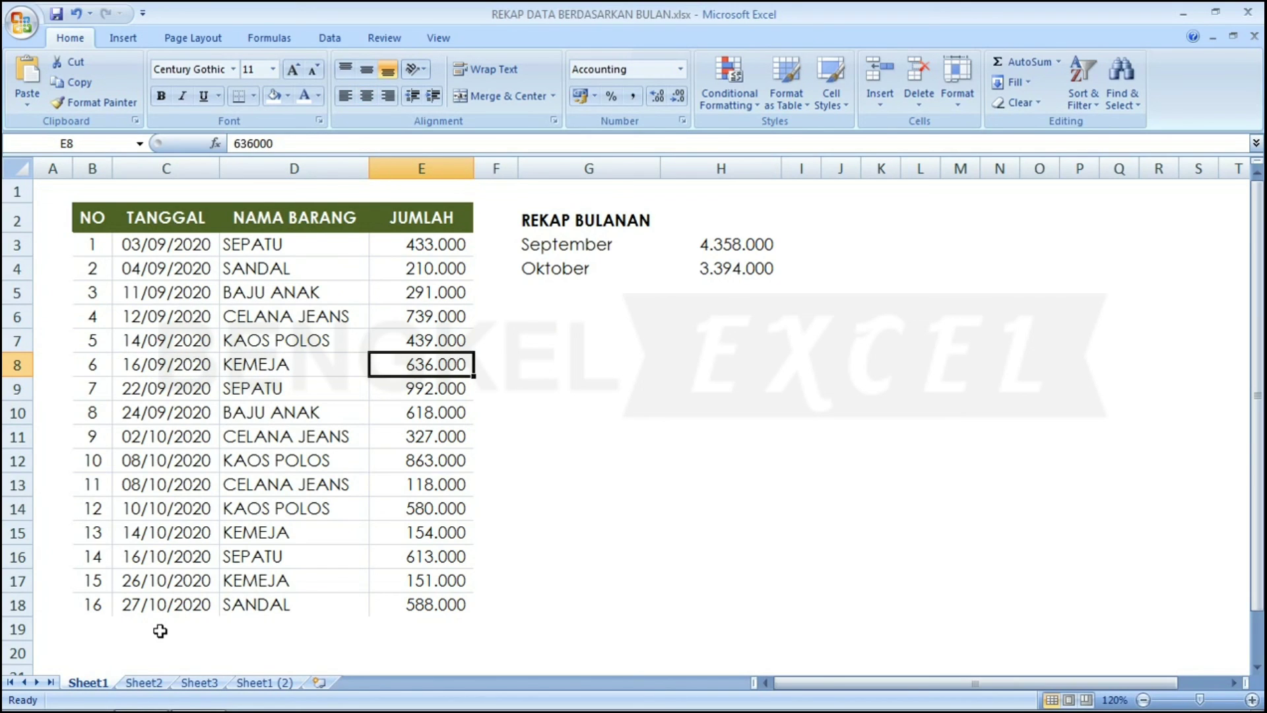
text(90000)
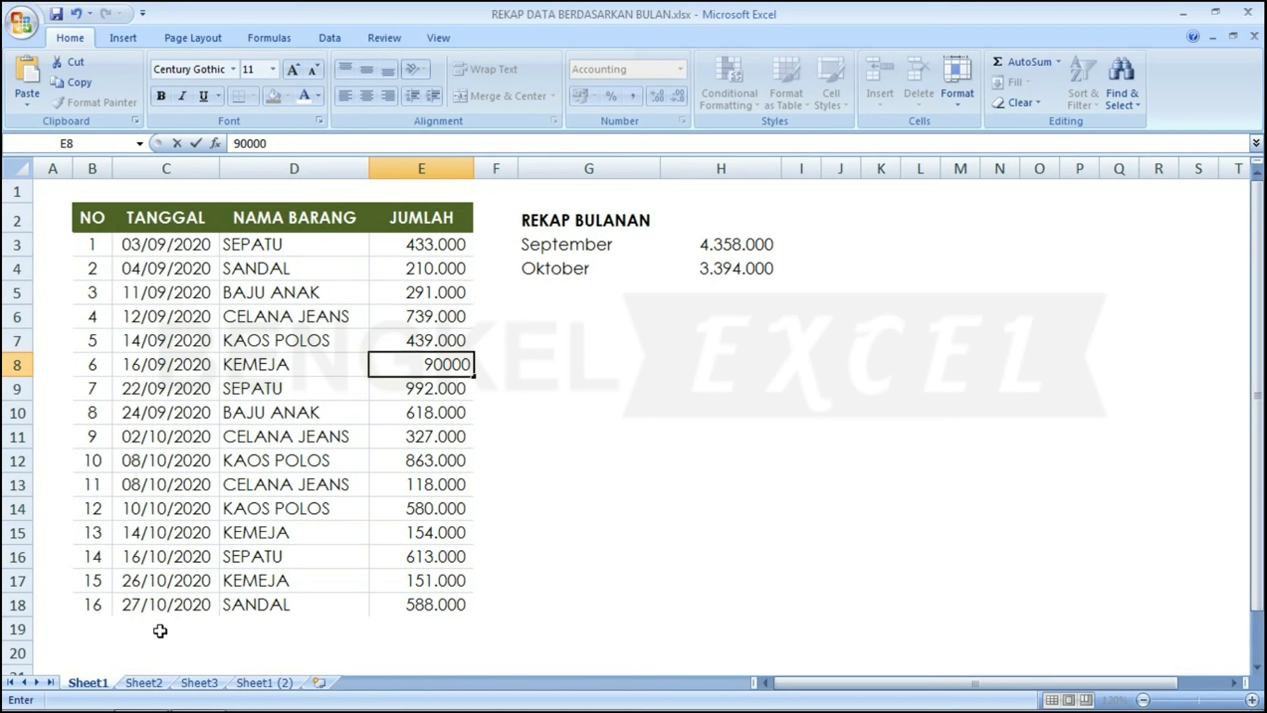
key(Return)
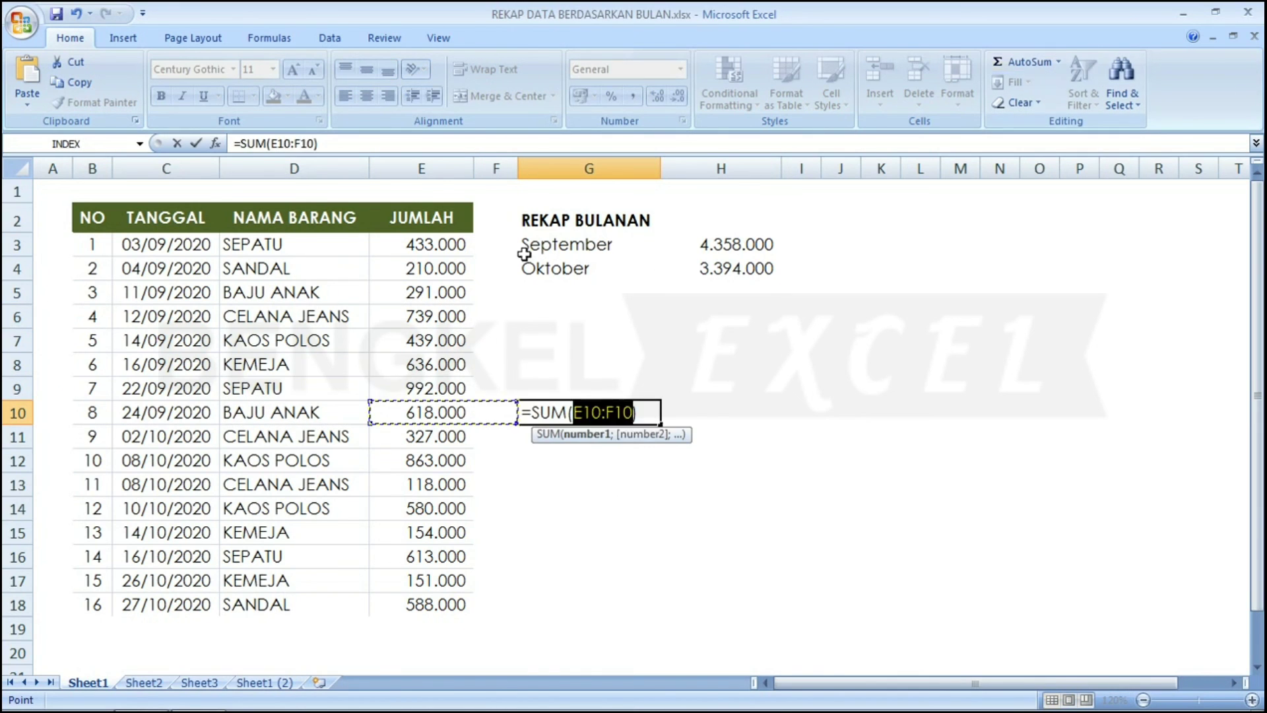
key(ctrl+Return)
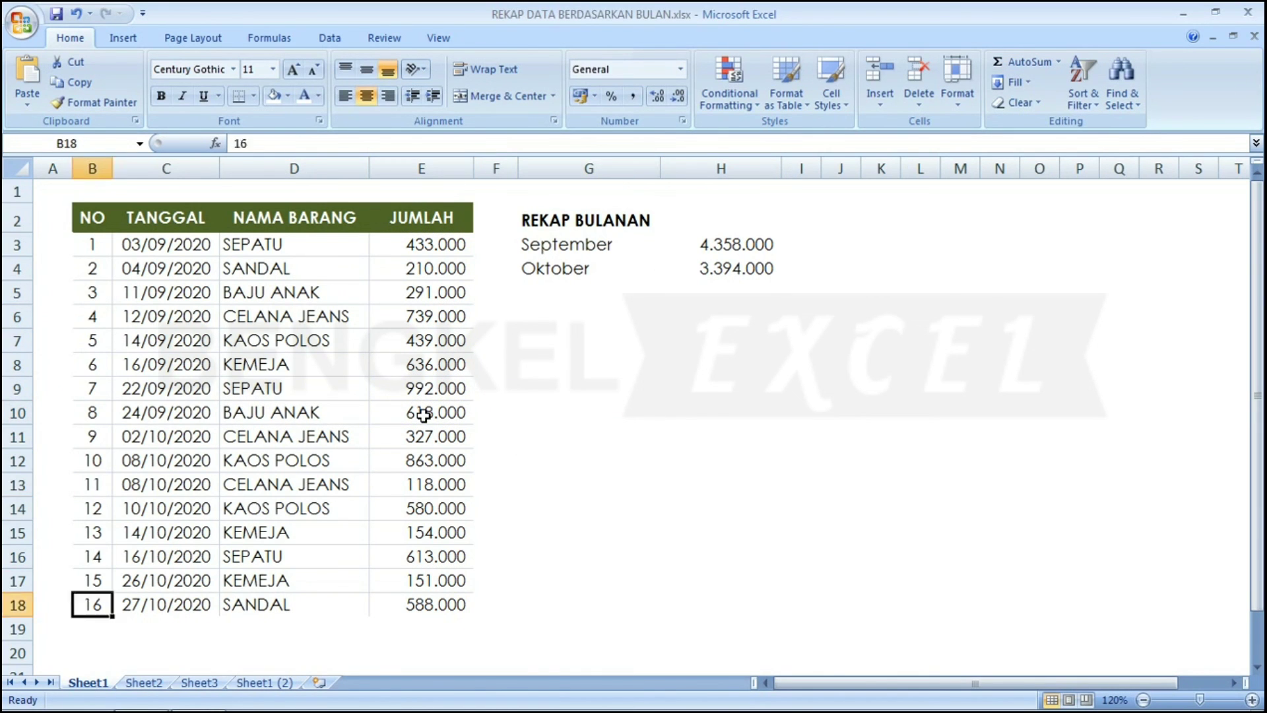
key(Right)
text(10/9/2020)
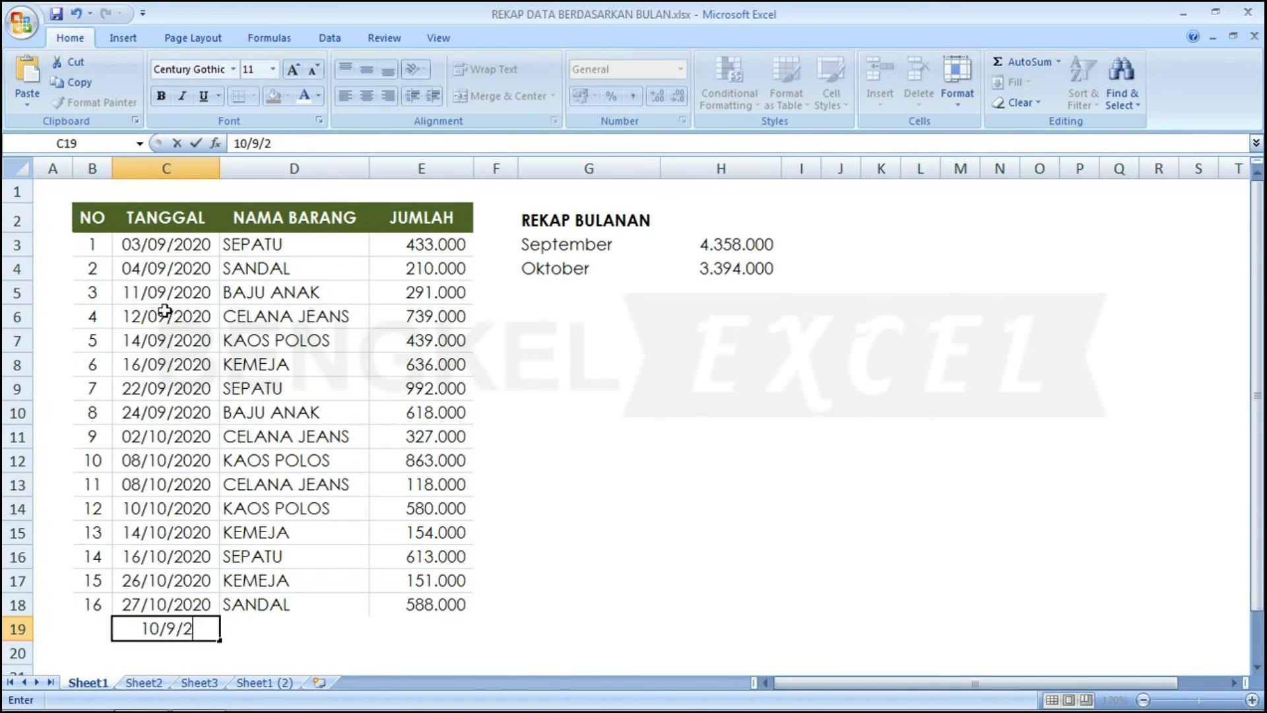
key(Tab)
text(KAOS POLOS)
key(Tab)
text(800000)
key(ctrl+Return)
key(Delete)
text(700000)
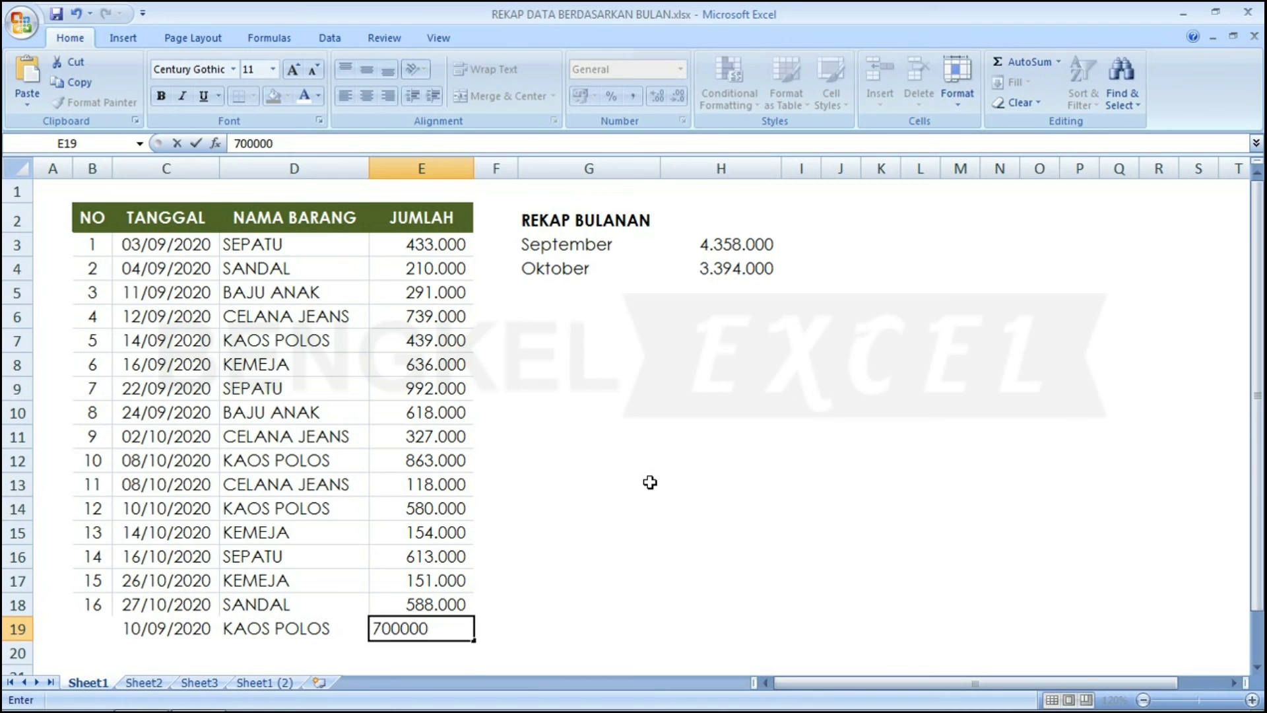
key(Return)
click(160, 631)
text(10/10/2020)
key(Return)
click(161, 631)
key(Delete)
key(ctrl+z)
key(ctrl+z)
key(ctrl+z)
key(ctrl+z)
key(ctrl+z)
key(ctrl+z)
key(ctrl+z)
key(ctrl+z)
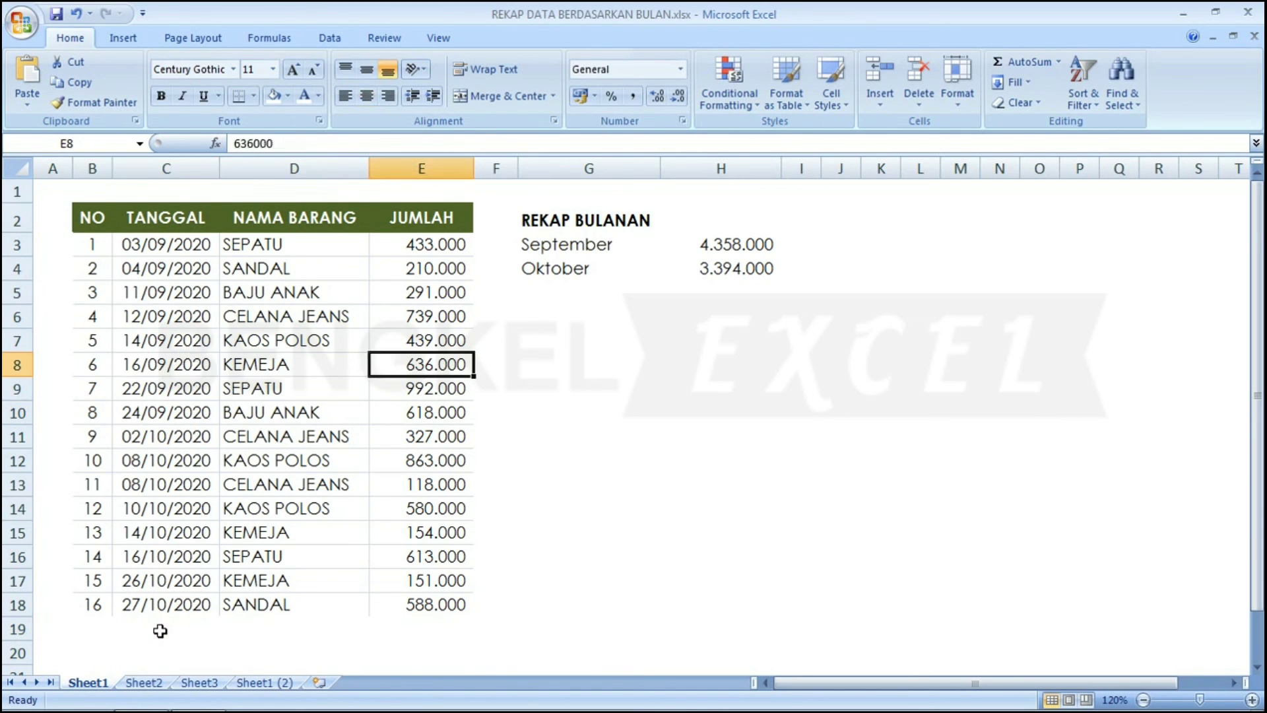
key(ctrl+z)
key(ctrl+y)
key(ctrl+z)
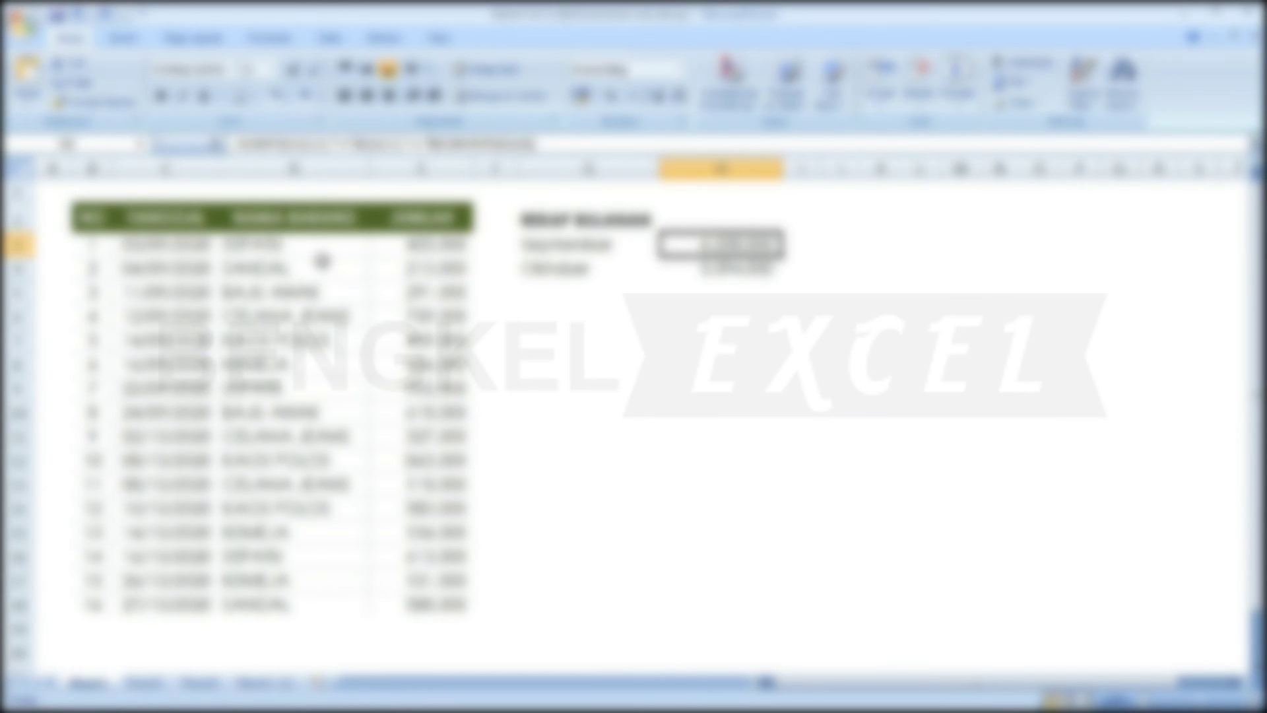
key(Left)
key(Left)
key(Left)
key(Left)
key(Left)
key(Left)
key(Right)
key(Right)
key(Right)
key(Down)
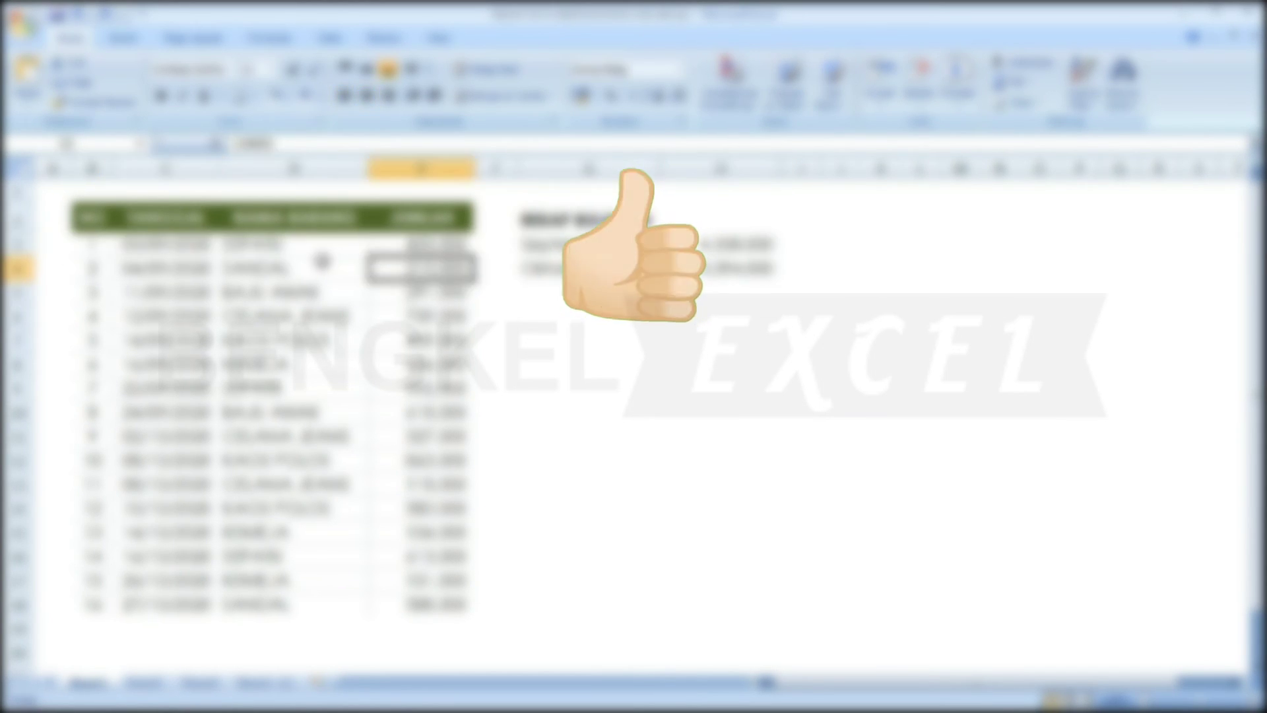
key(Up)
key(Right)
key(Right)
key(Left)
key(Left)
key(Left)
key(Left)
key(Left)
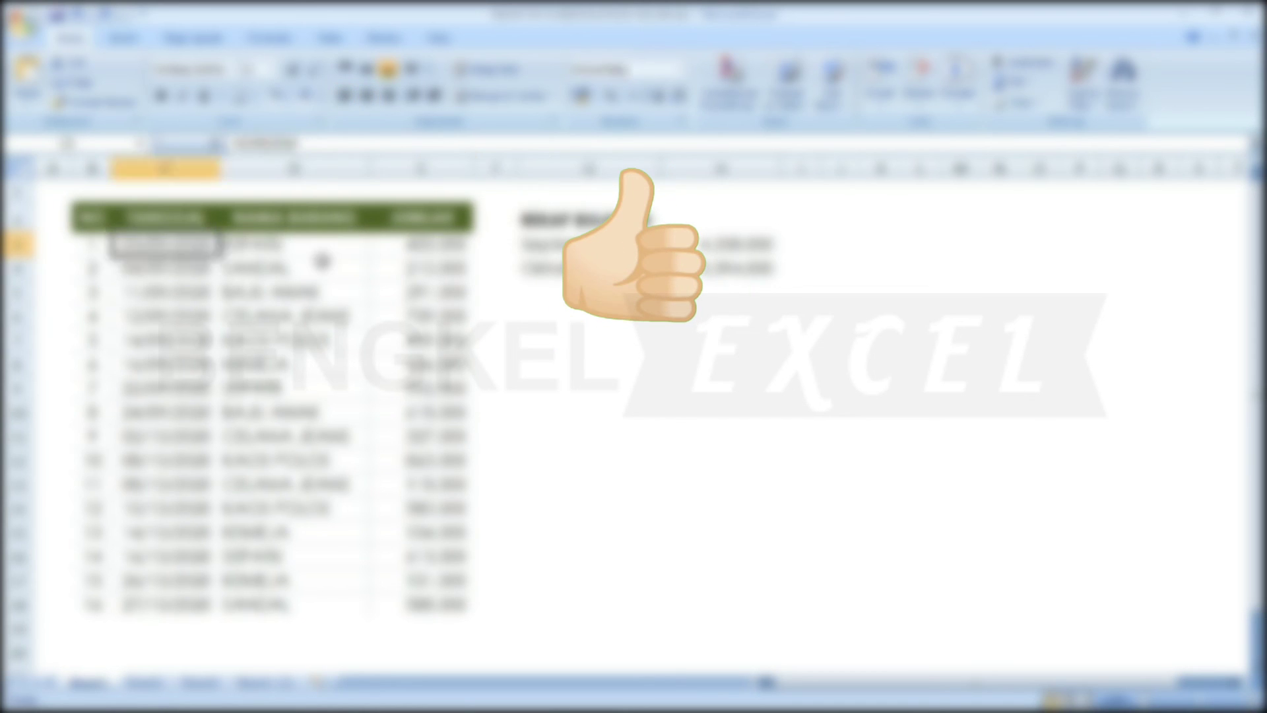
key(Right)
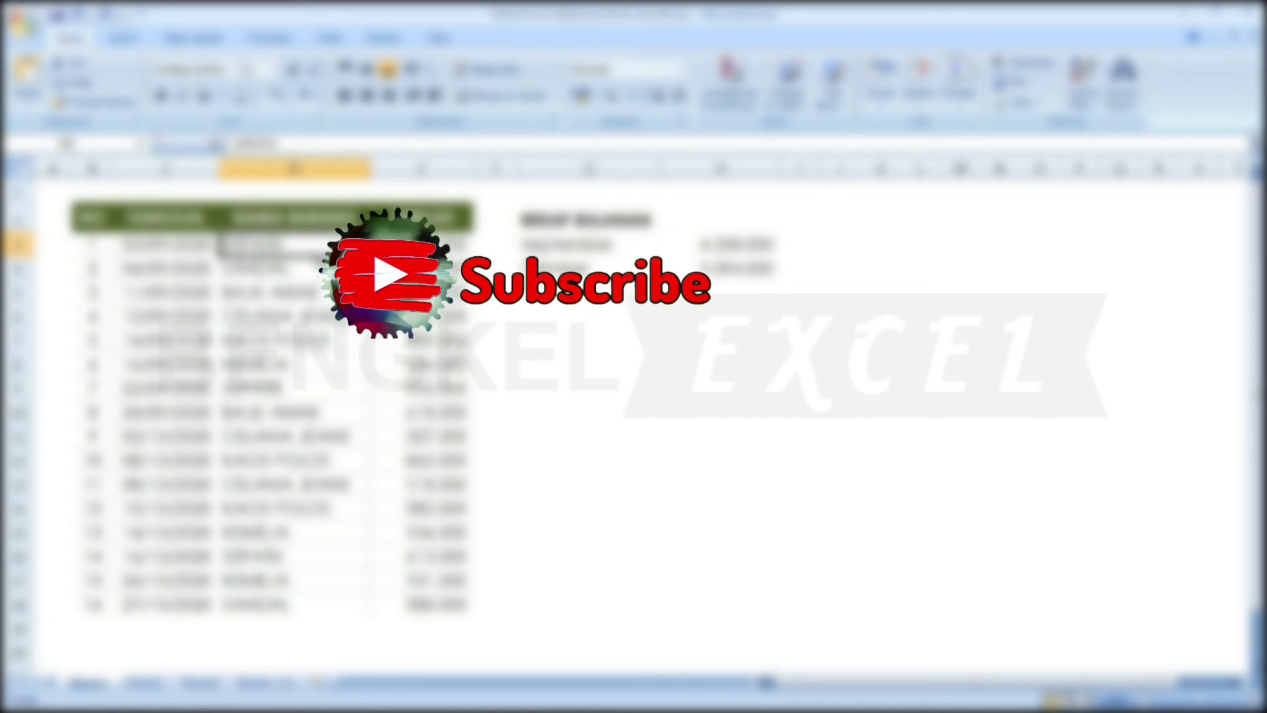
key(Down)
key(Left)
key(Up)
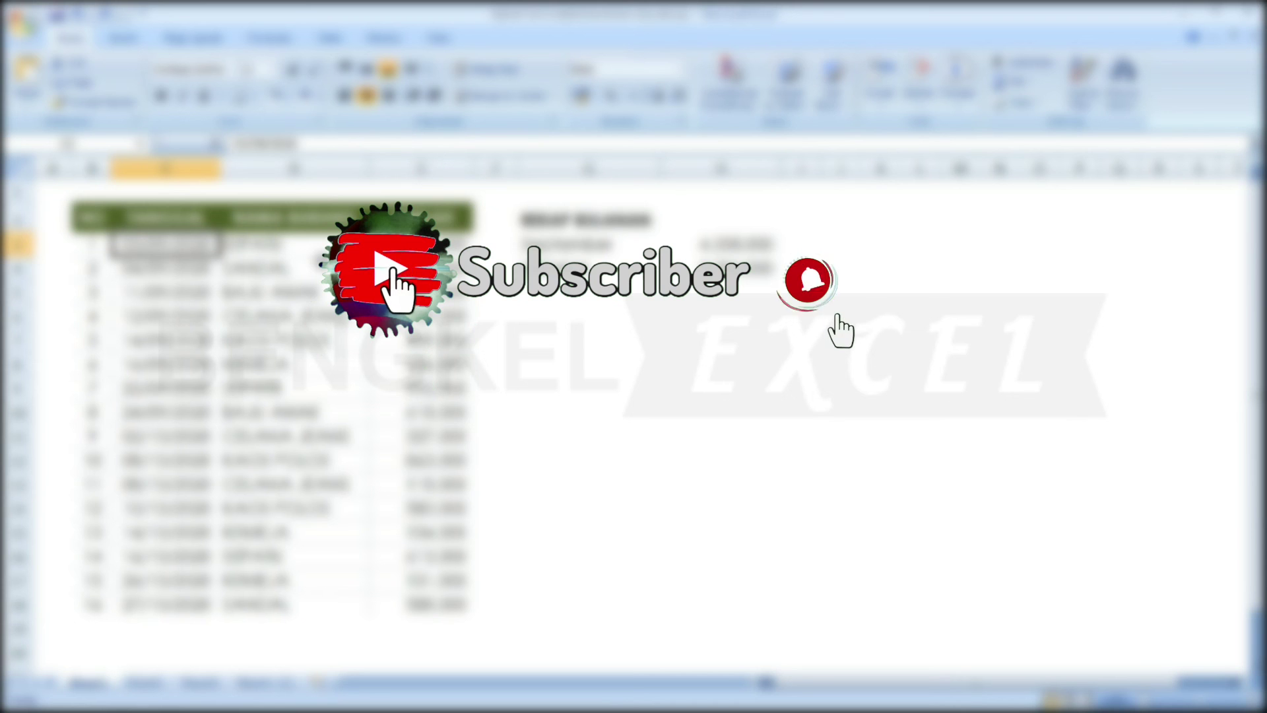